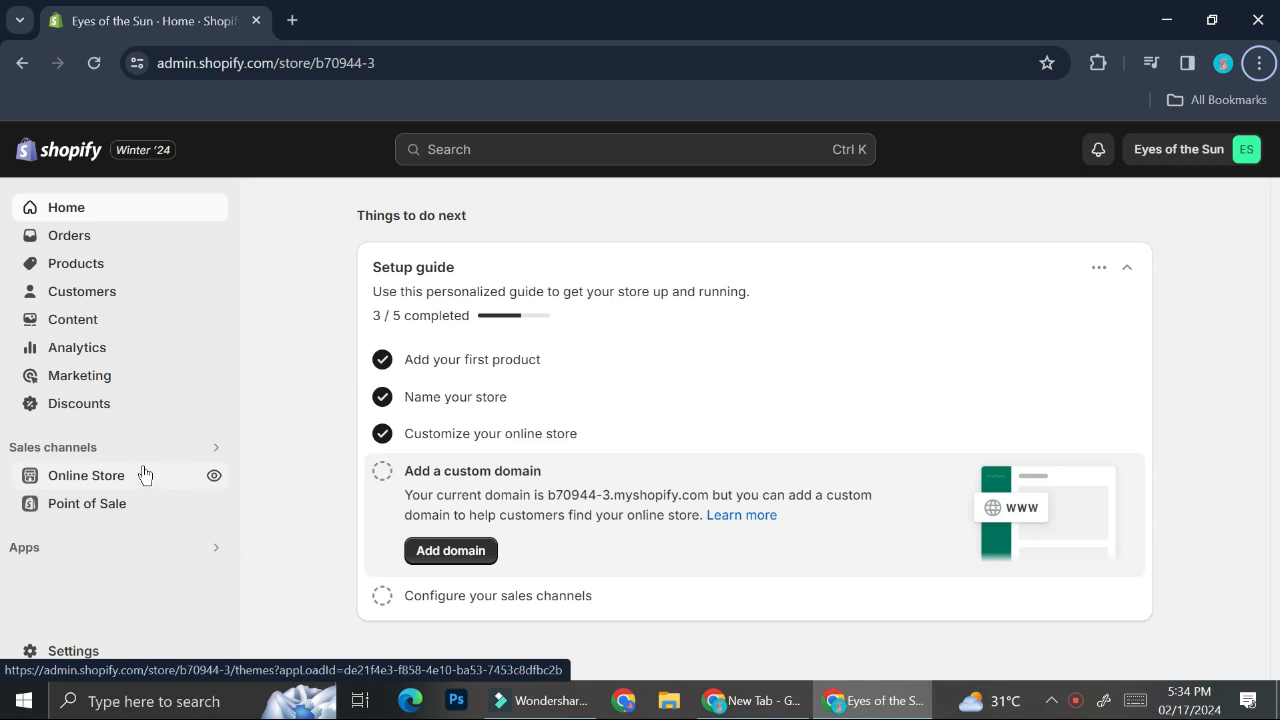
- Open the live storefront from the online store's themes page and look through its home page and navigation links
left_click(106, 476)
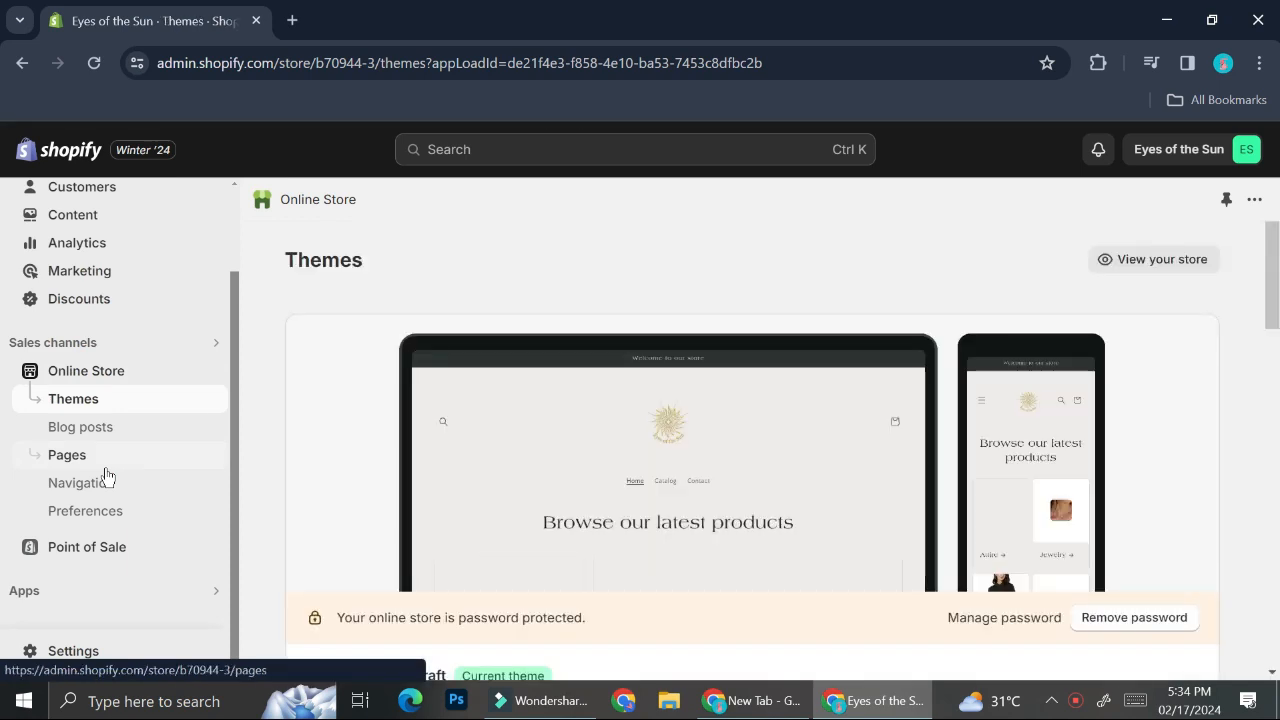
scroll(624, 395, "down", 2)
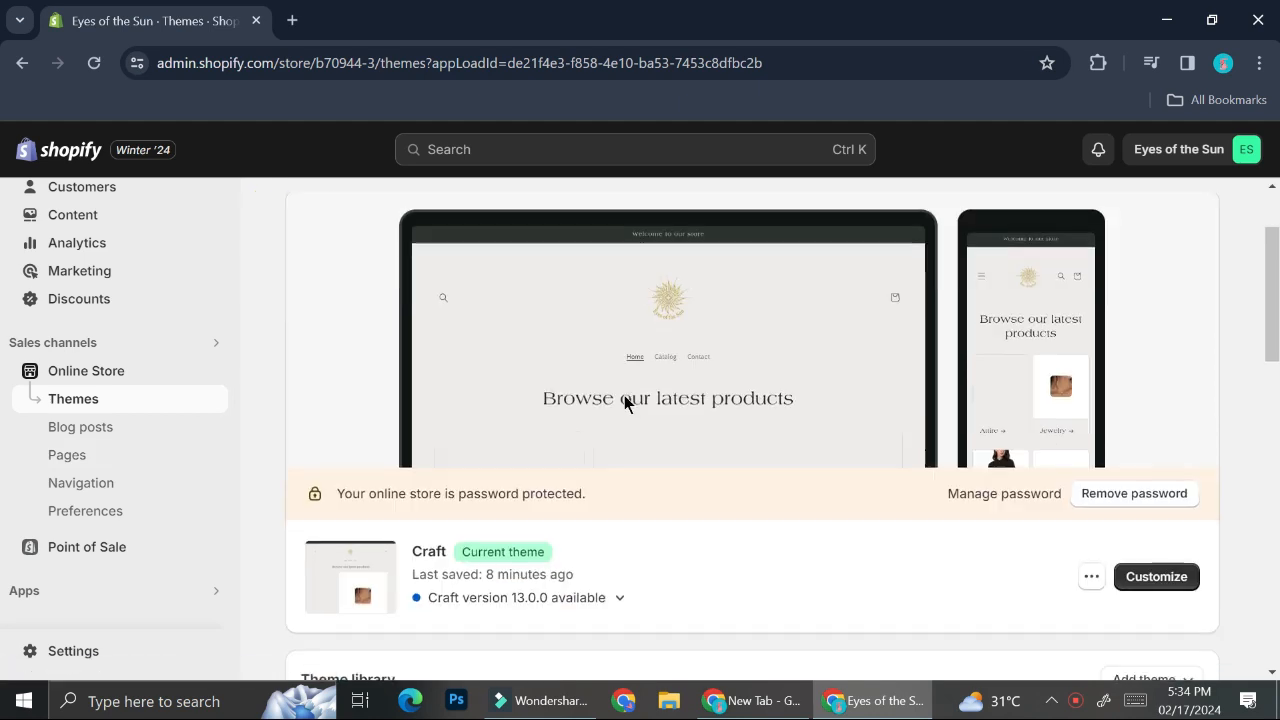
scroll(624, 395, "up", 2)
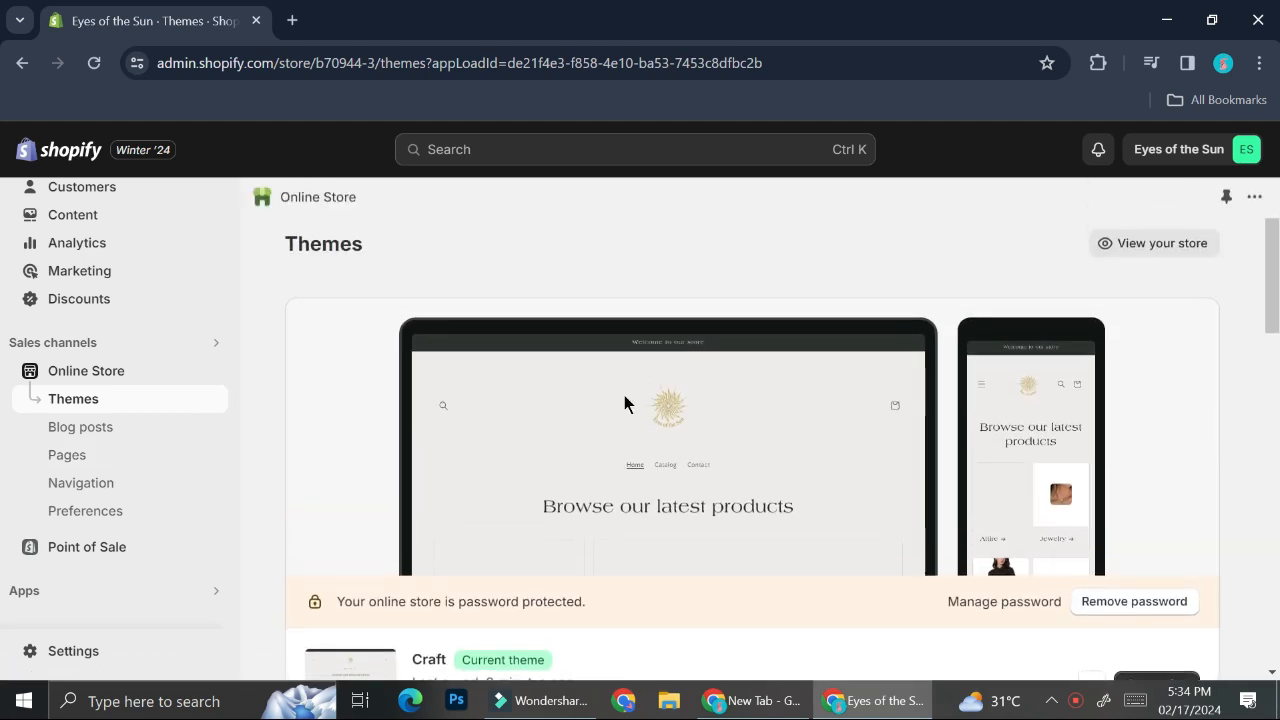
left_click(1162, 244)
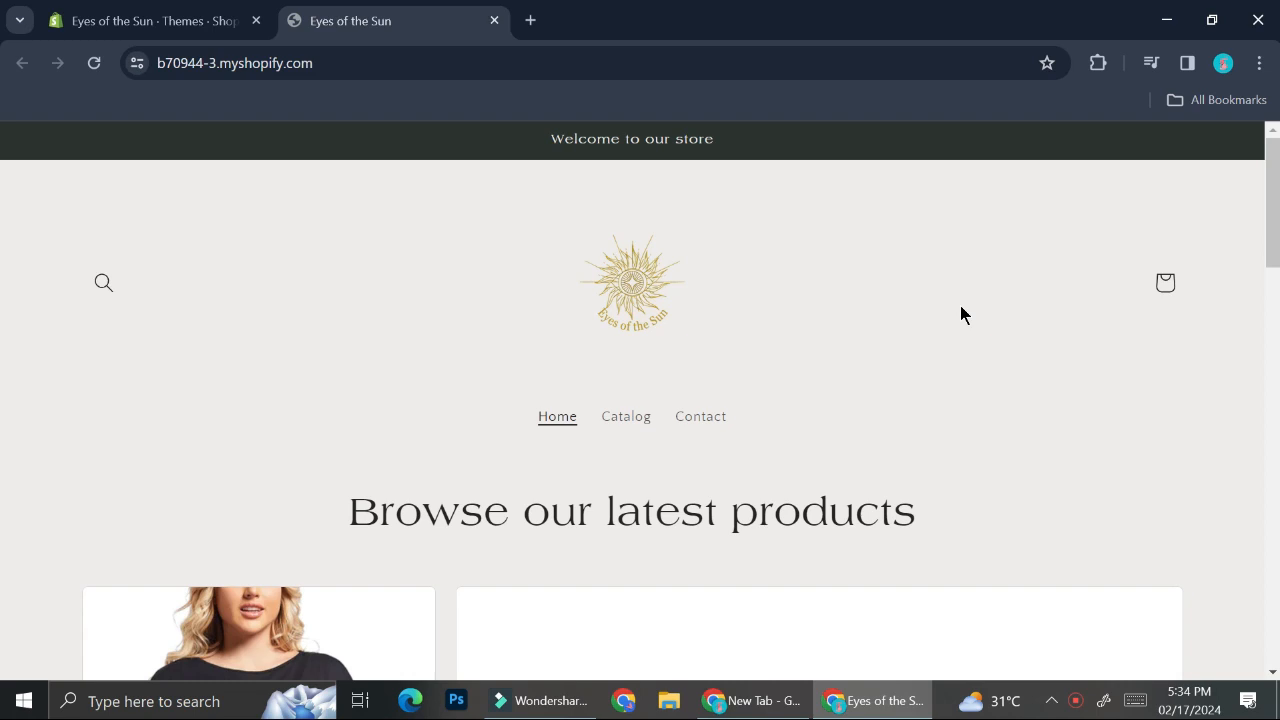
scroll(960, 306, "down", 1)
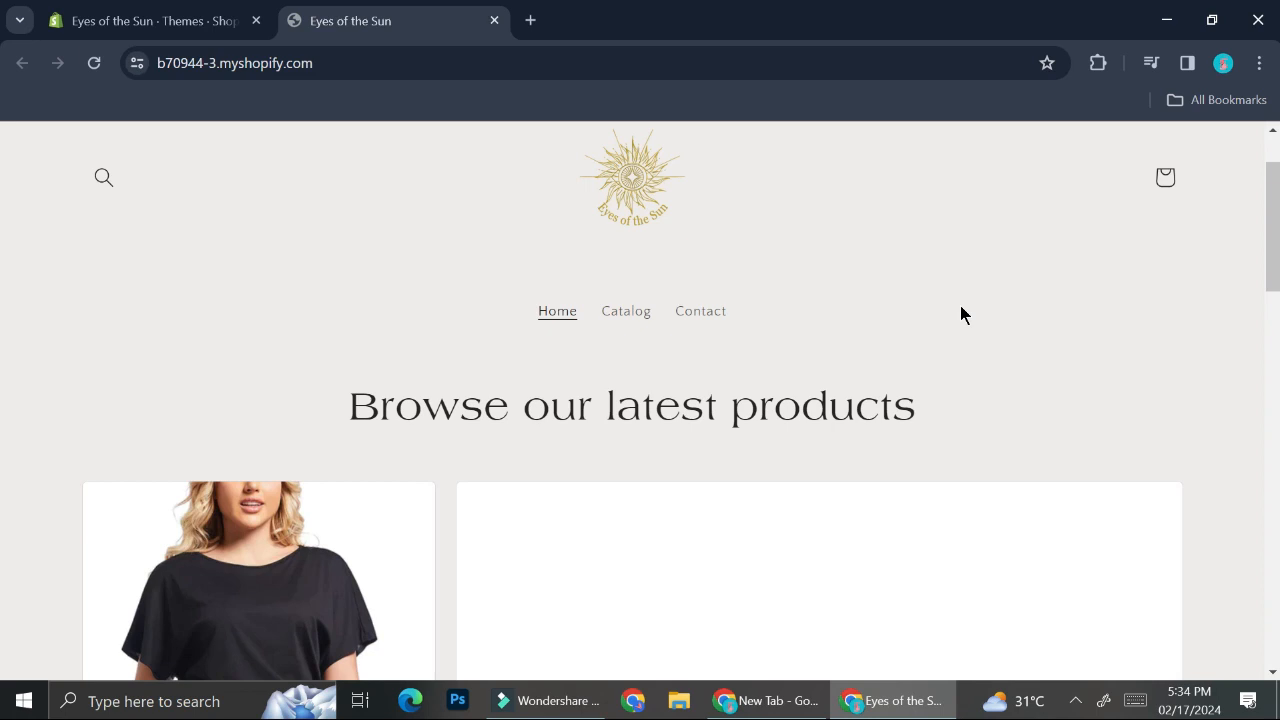
scroll(883, 303, "up", 1)
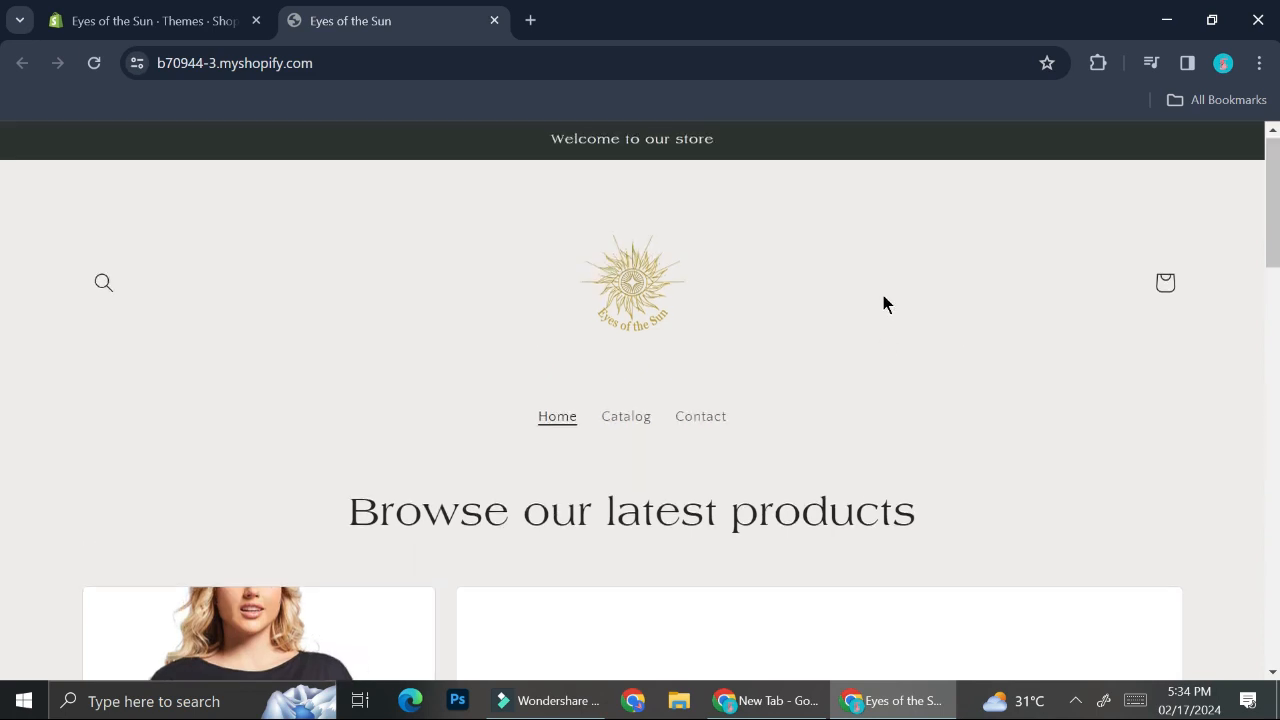
scroll(883, 303, "down", 4)
scroll(843, 436, "down", 8)
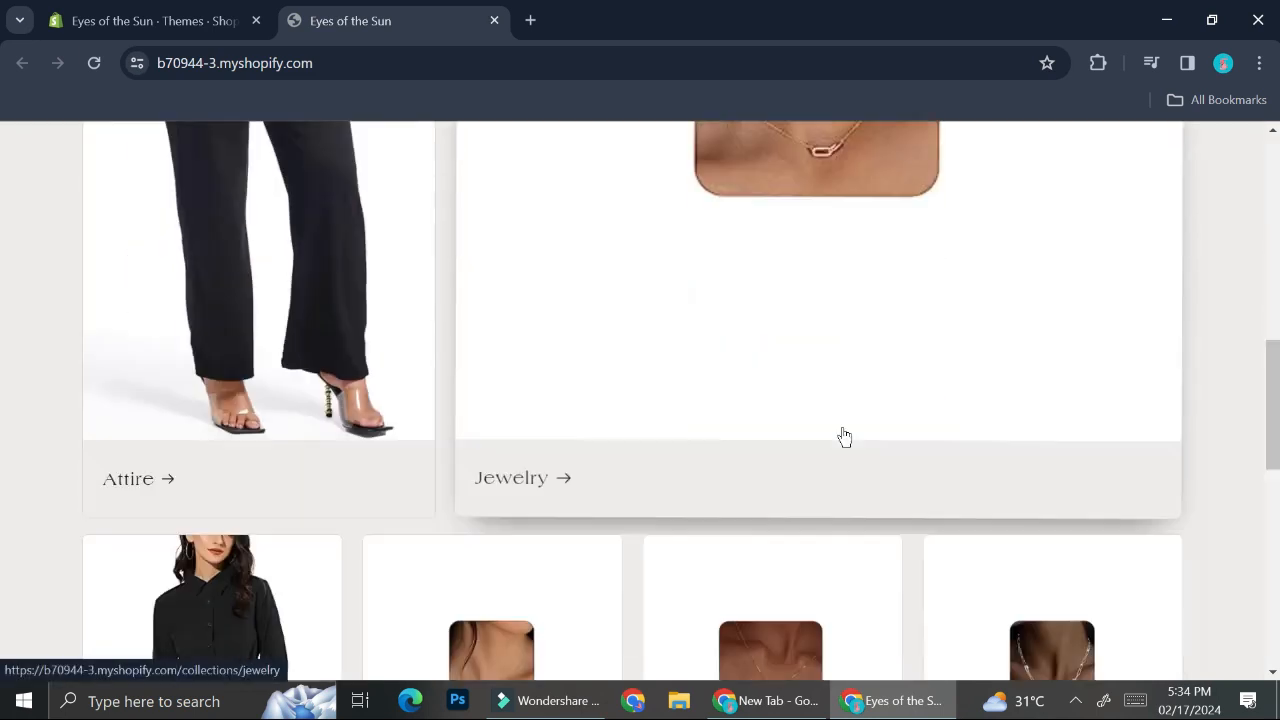
scroll(843, 436, "up", 6)
scroll(843, 436, "up", 6)
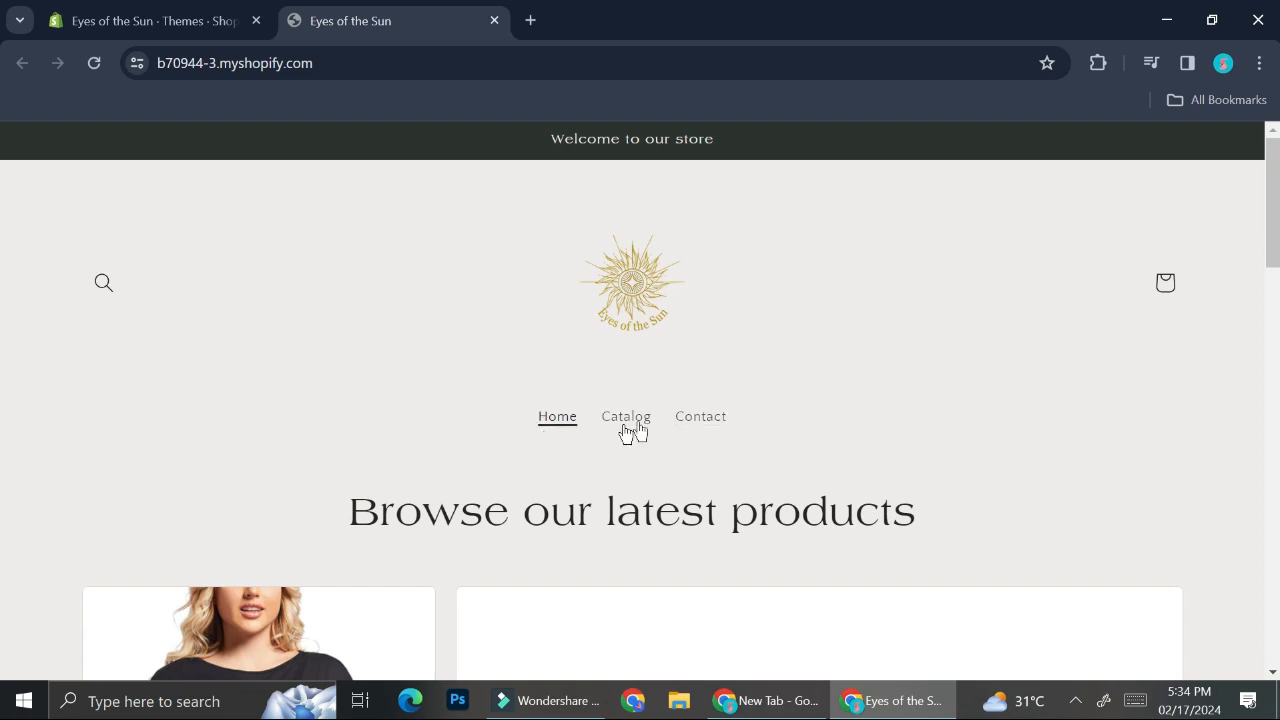
- Return to the store admin and add a new online store page titled "About Us"
left_click(245, 8)
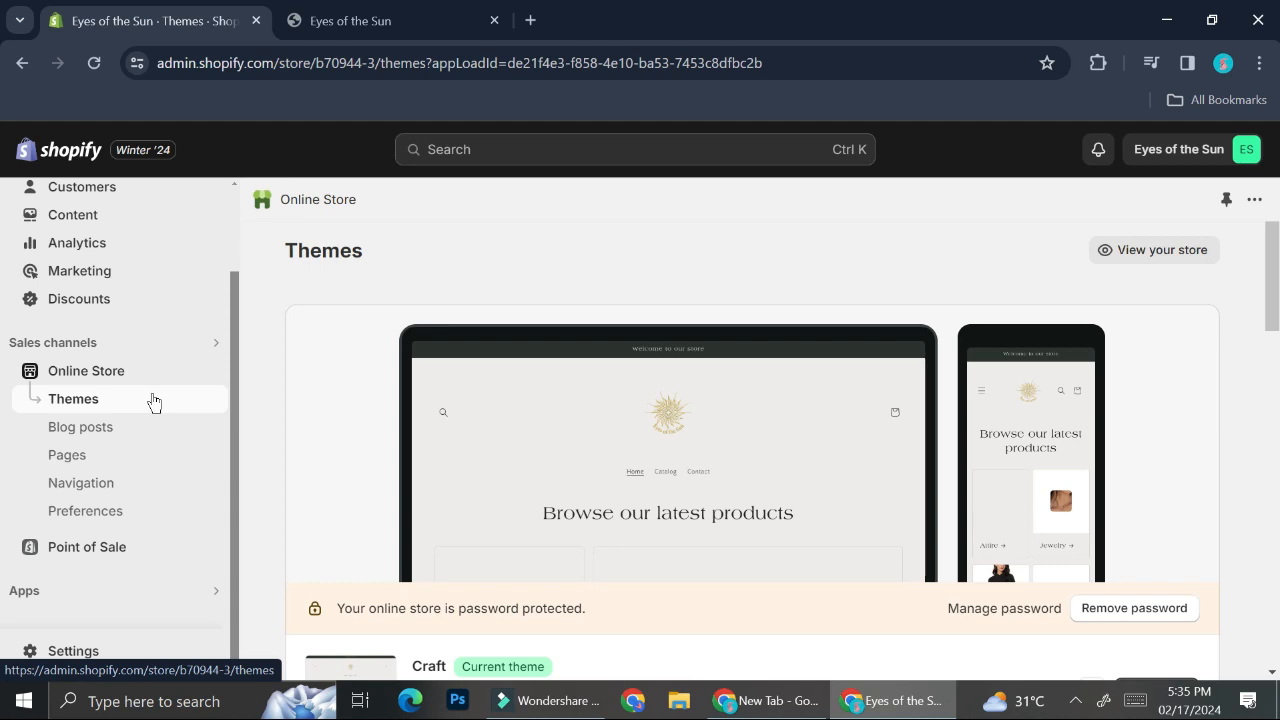
left_click(78, 458)
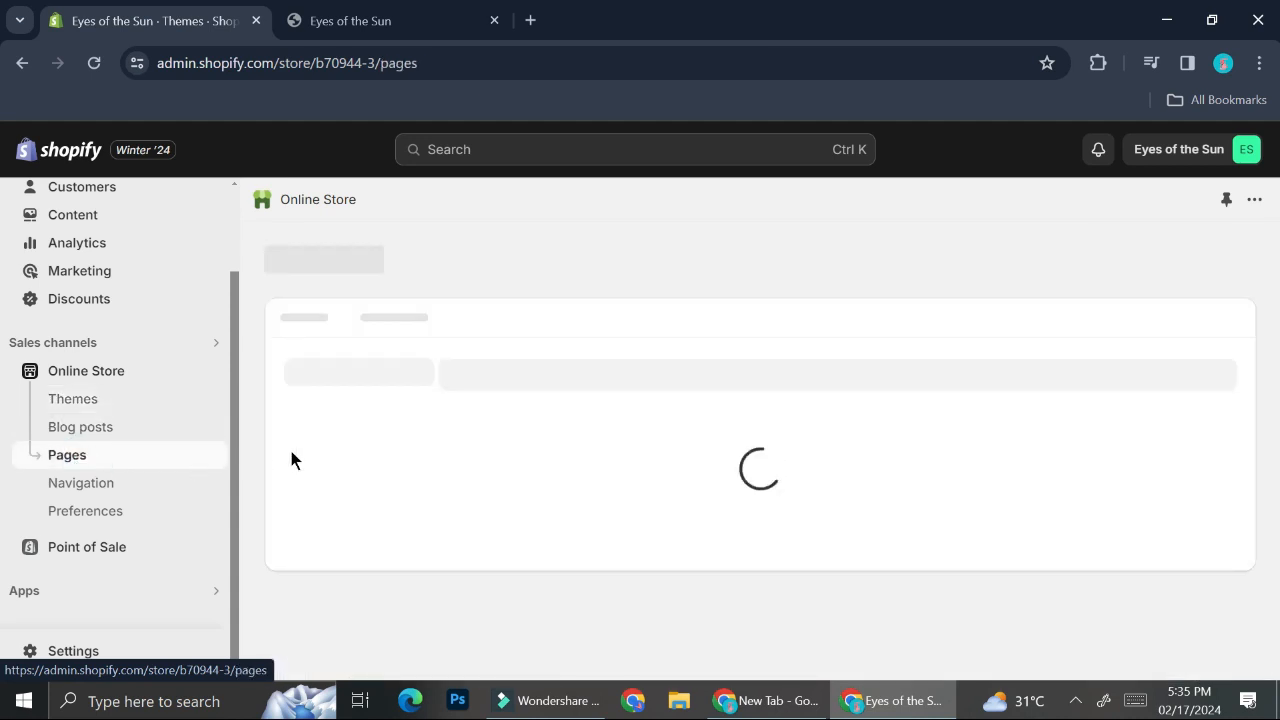
scroll(597, 430, "down", 1)
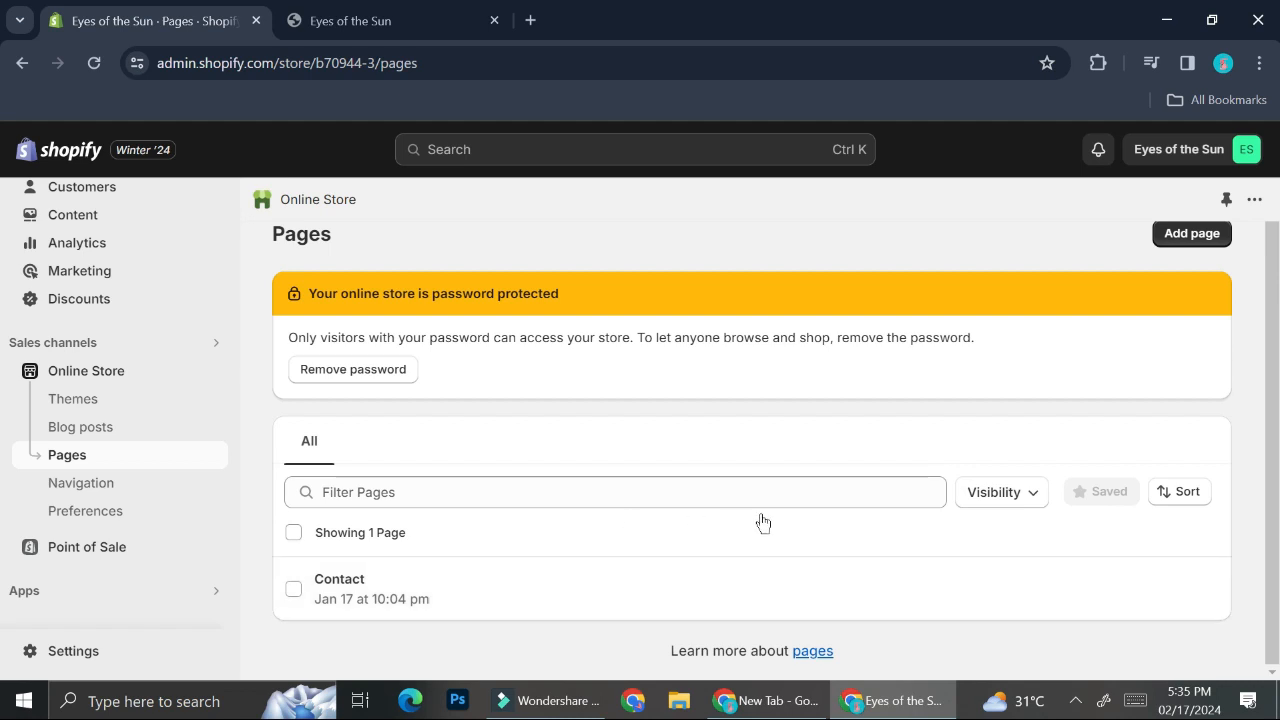
scroll(762, 521, "up", 1)
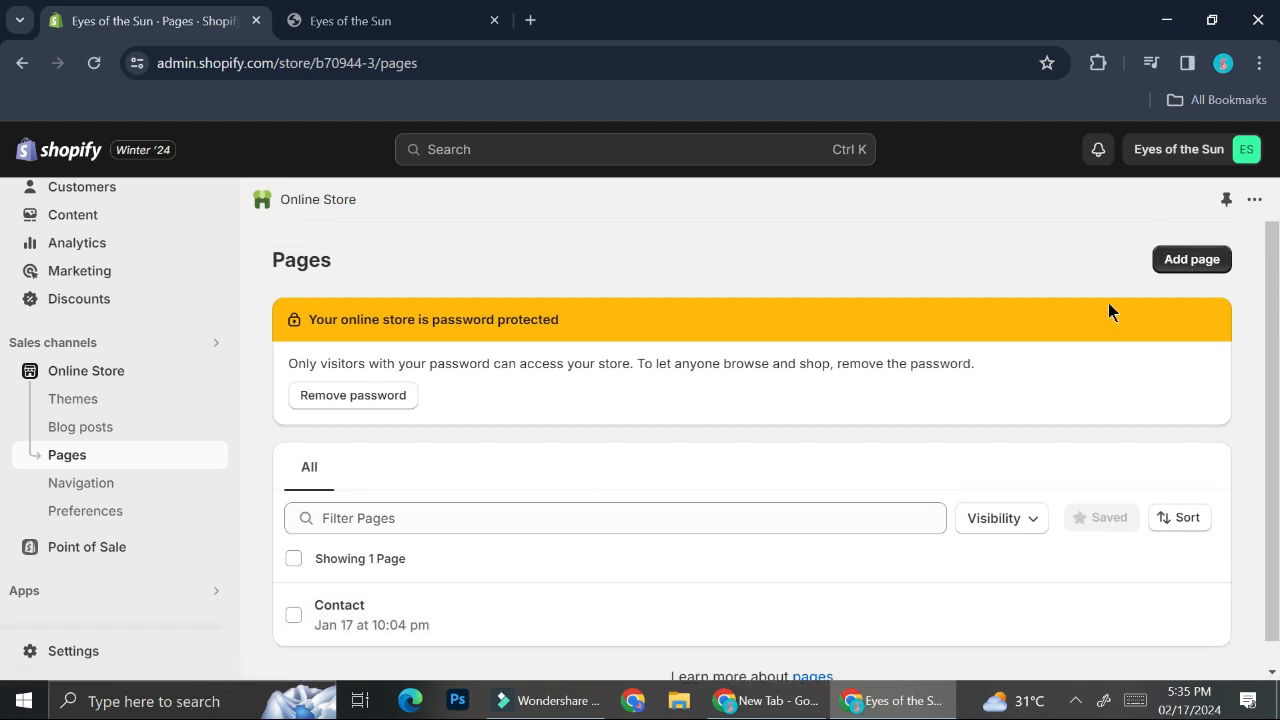
left_click(1165, 264)
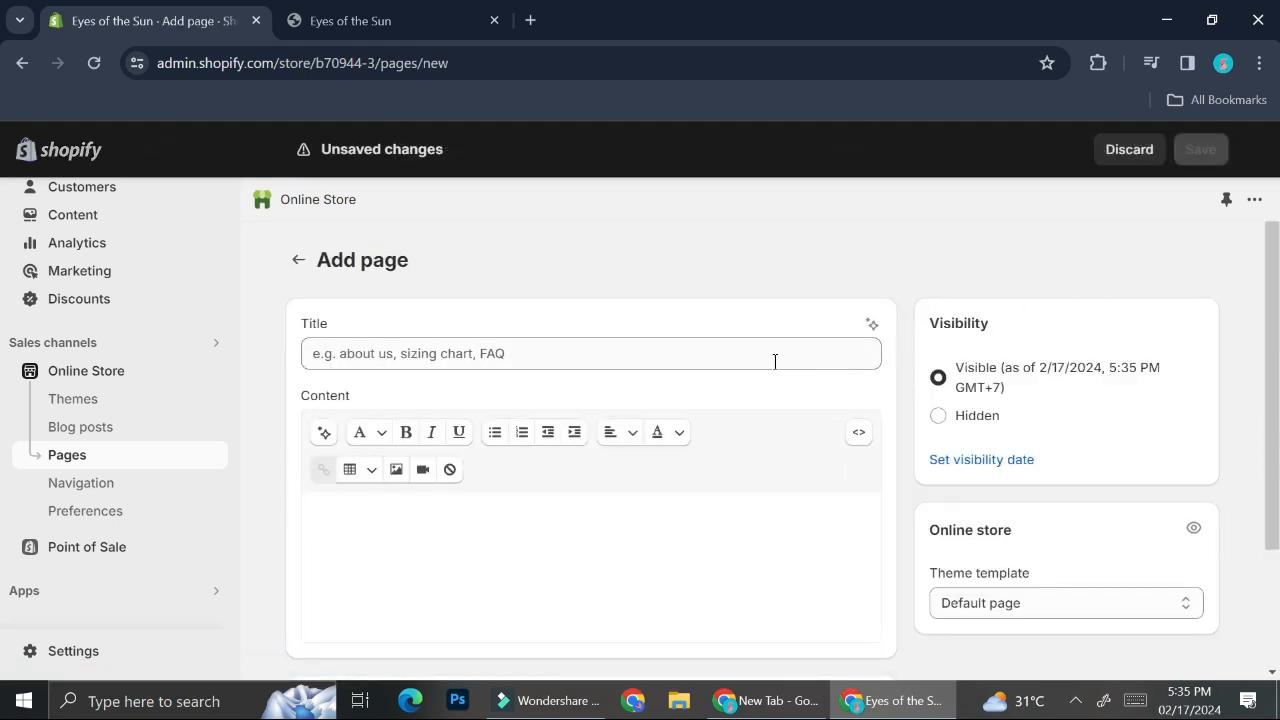
left_click(735, 362)
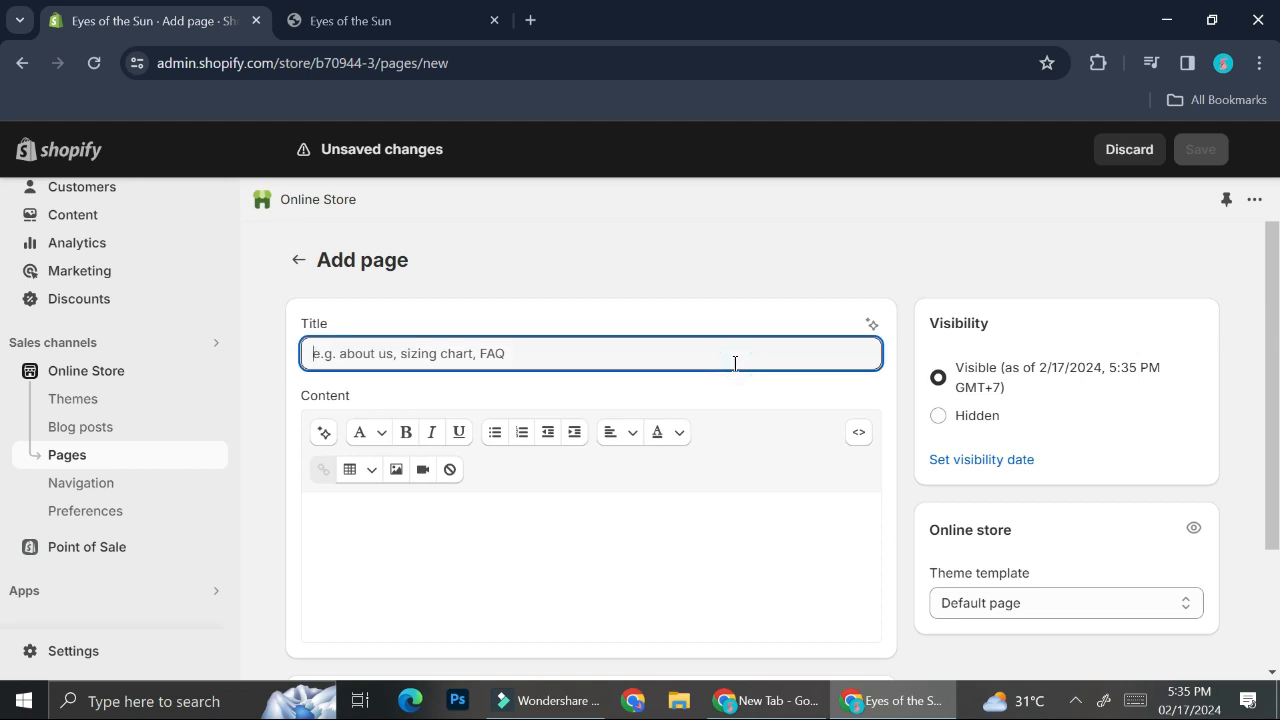
type("Ab")
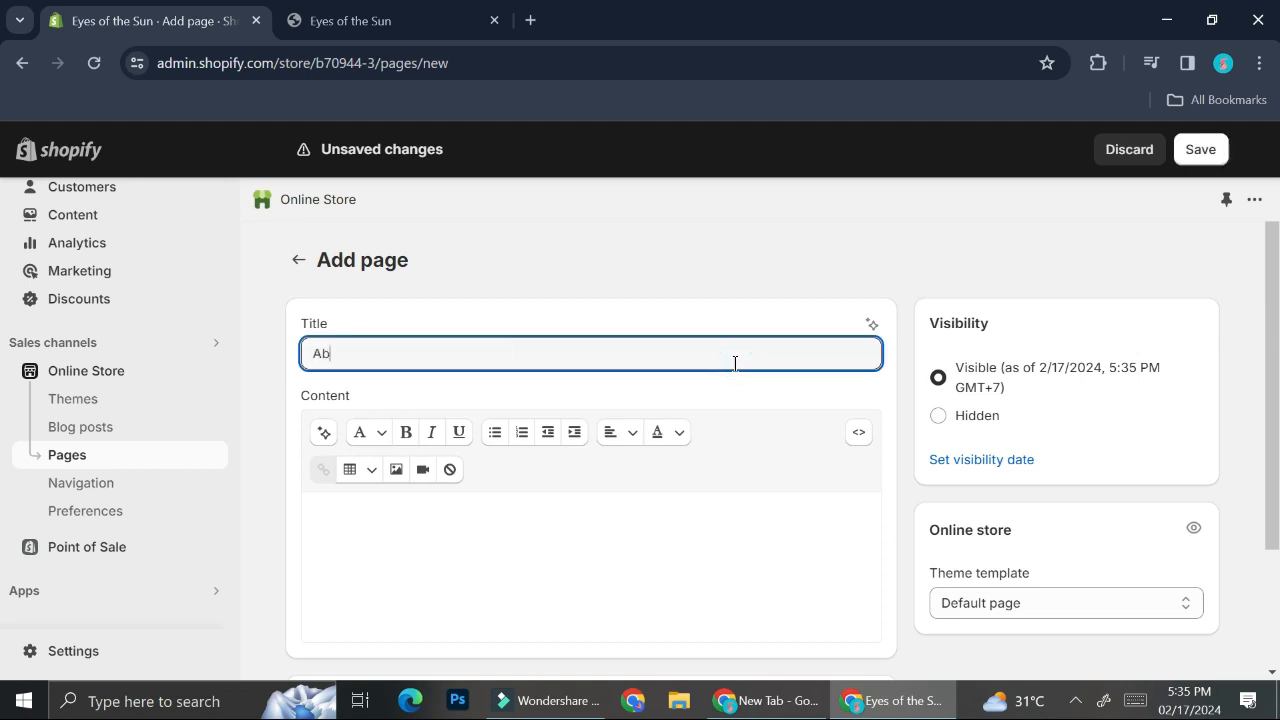
type("out Us")
- Fill the page content with three separate lines: "Intagram", "Tiktiok" and "Website"
left_click(622, 537)
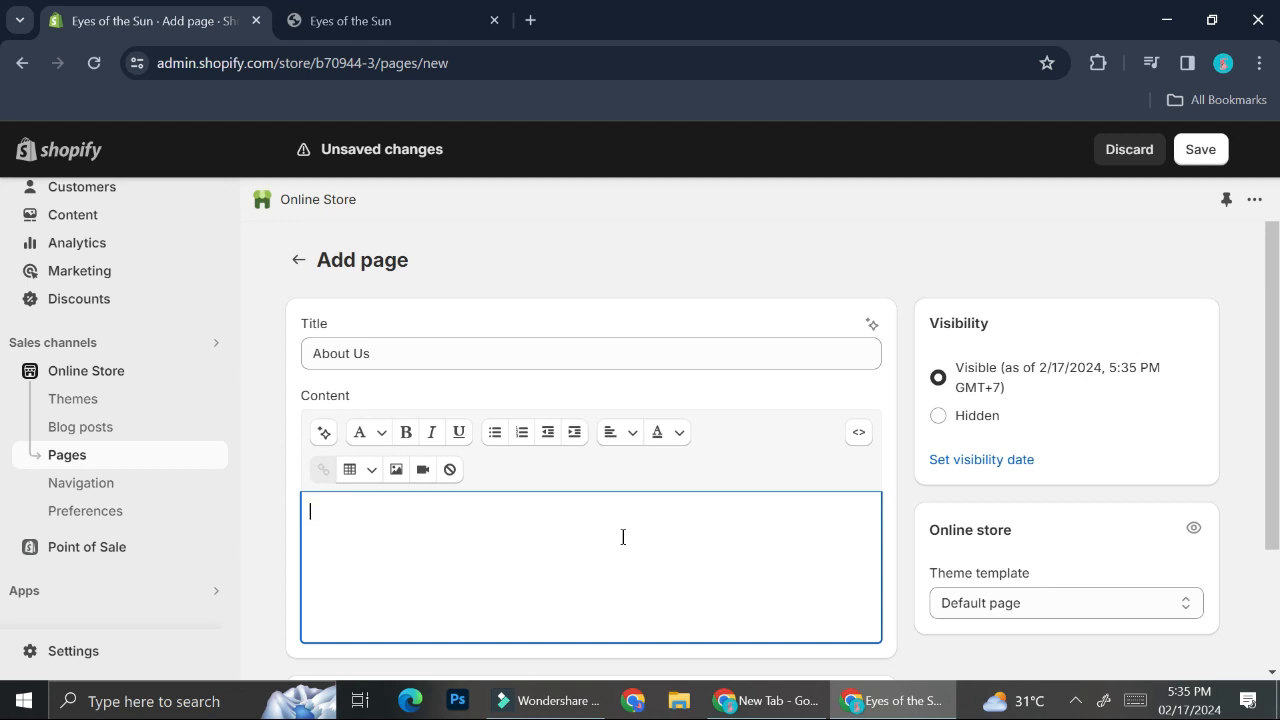
type("Intagram")
key("Return")
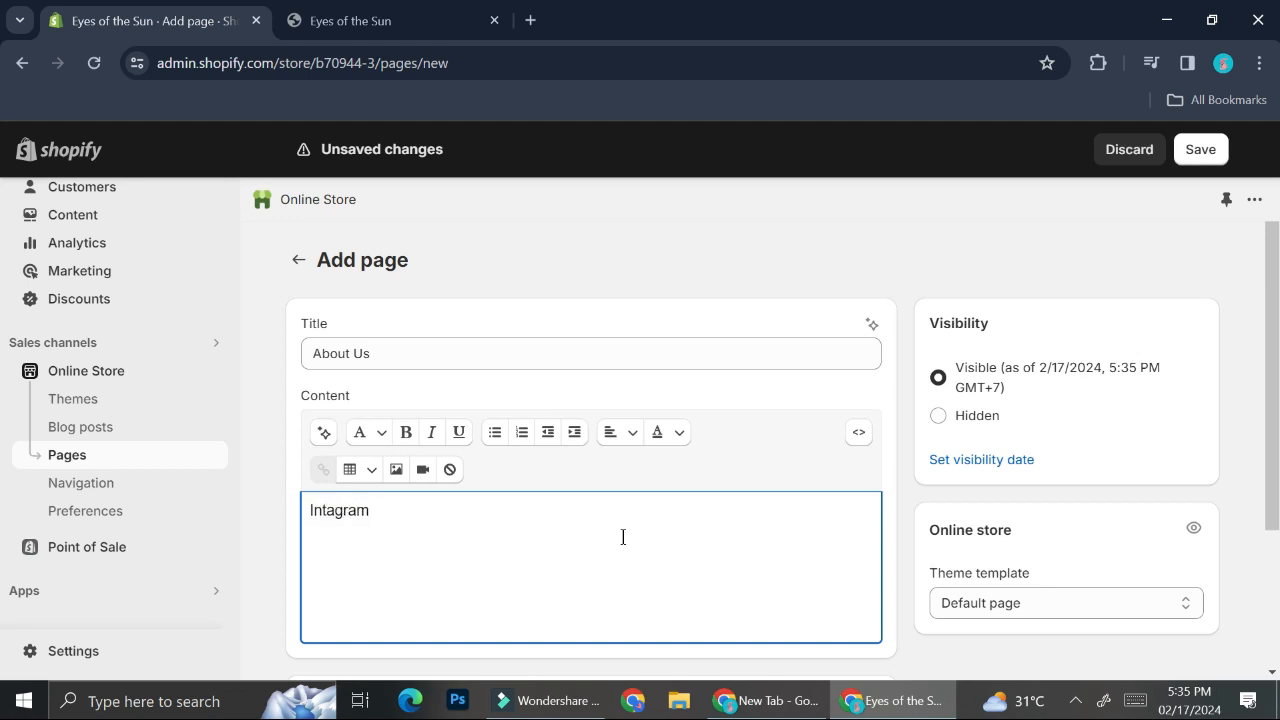
type("Tiktiok")
key("Return")
type("Websit")
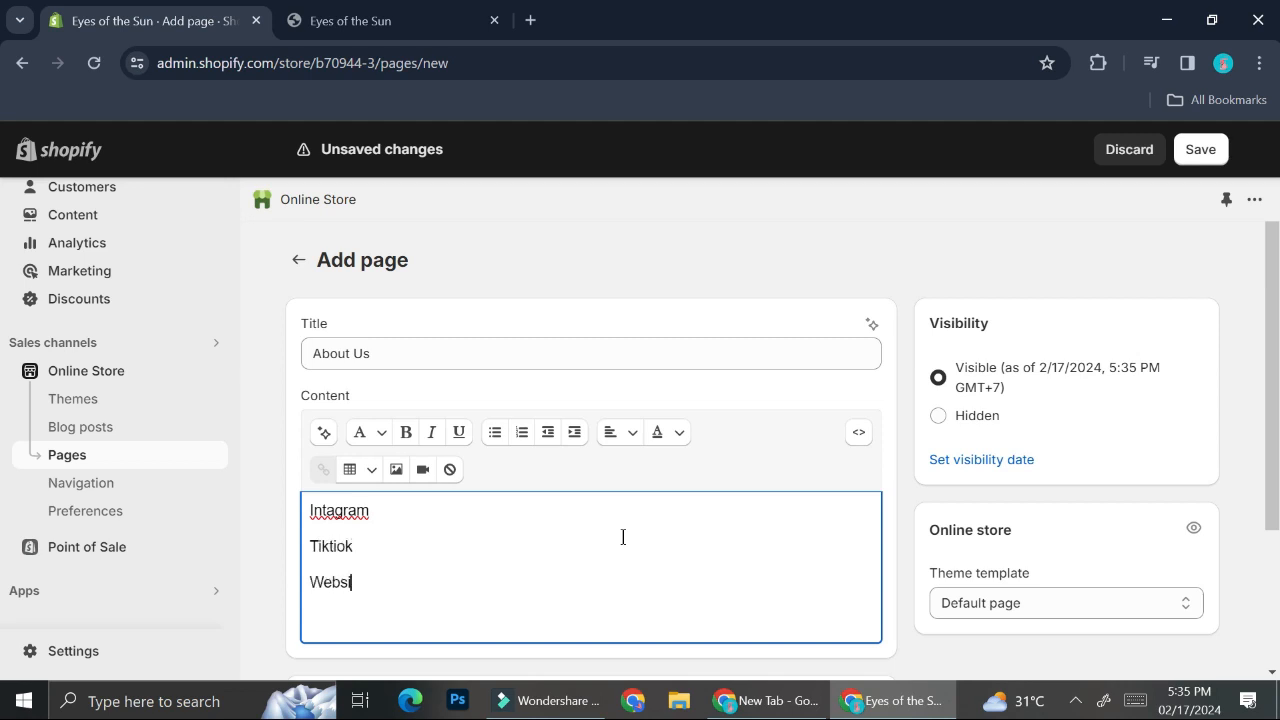
type("e")
- Review the page's search engine listing preview, visibility settings and available theme templates, keeping the Default page template
scroll(622, 537, "down", 2)
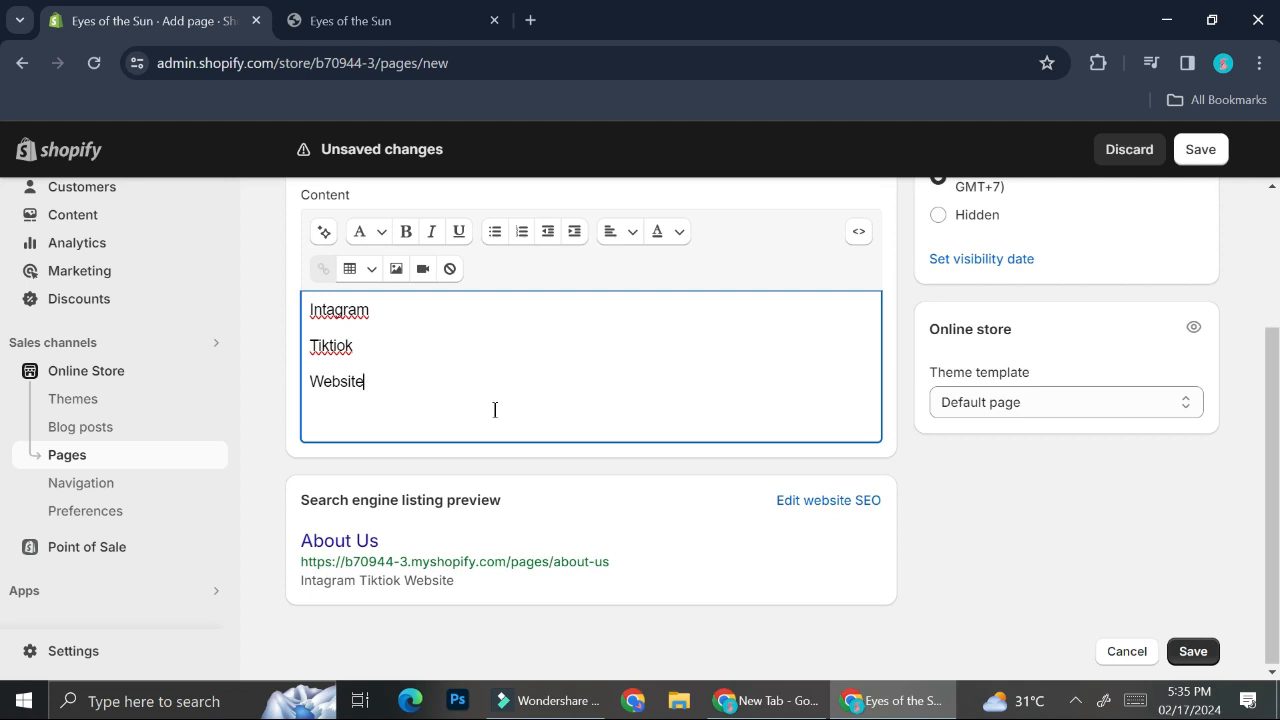
scroll(546, 423, "up", 1)
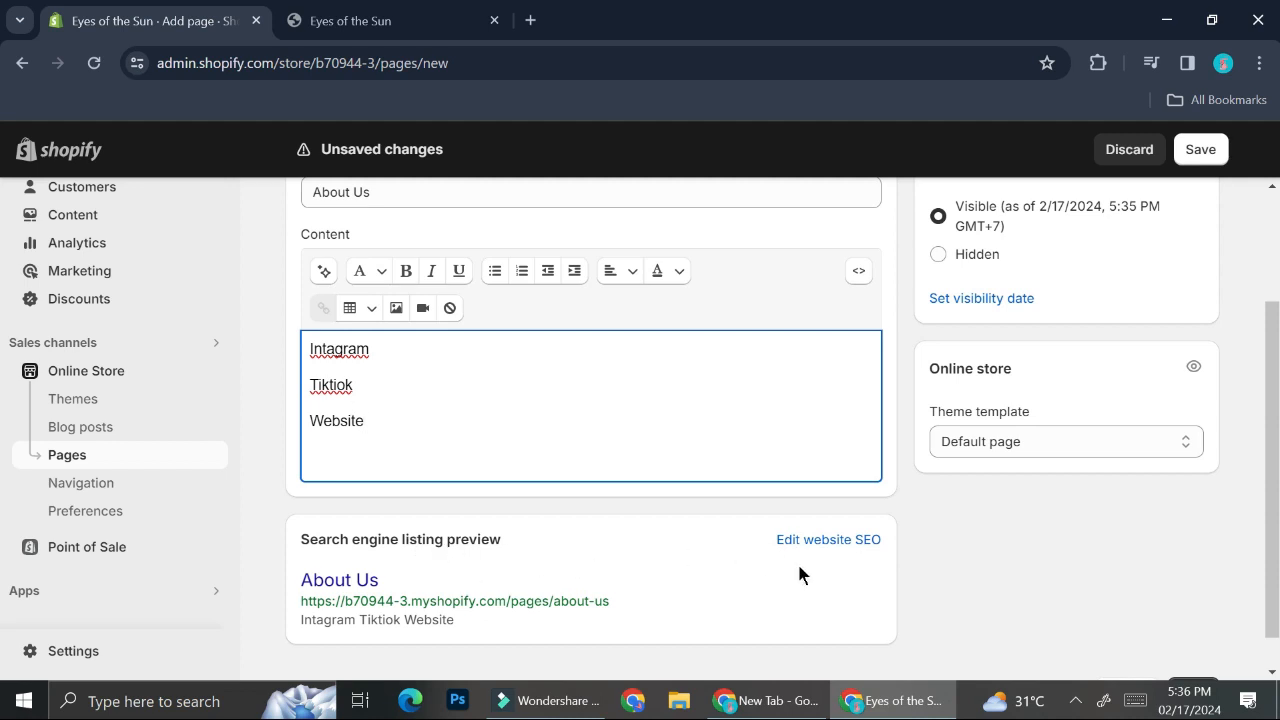
scroll(799, 566, "up", 1)
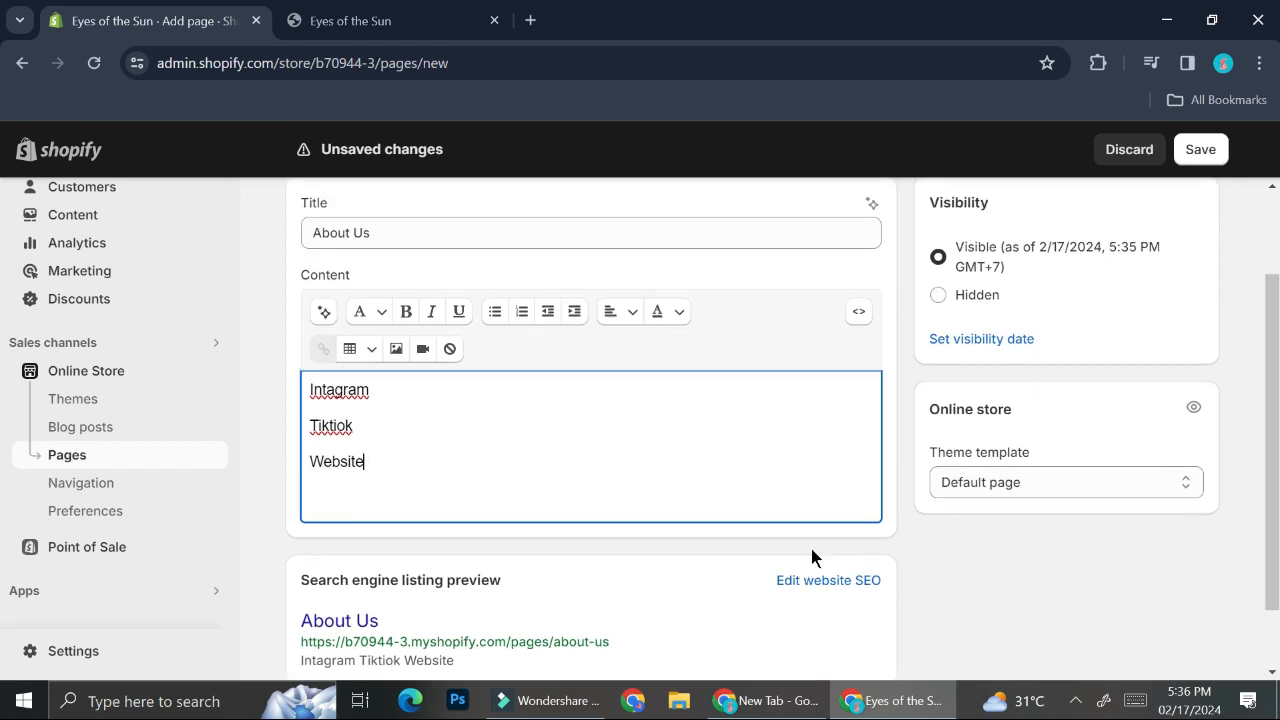
scroll(1000, 275, "up", 2)
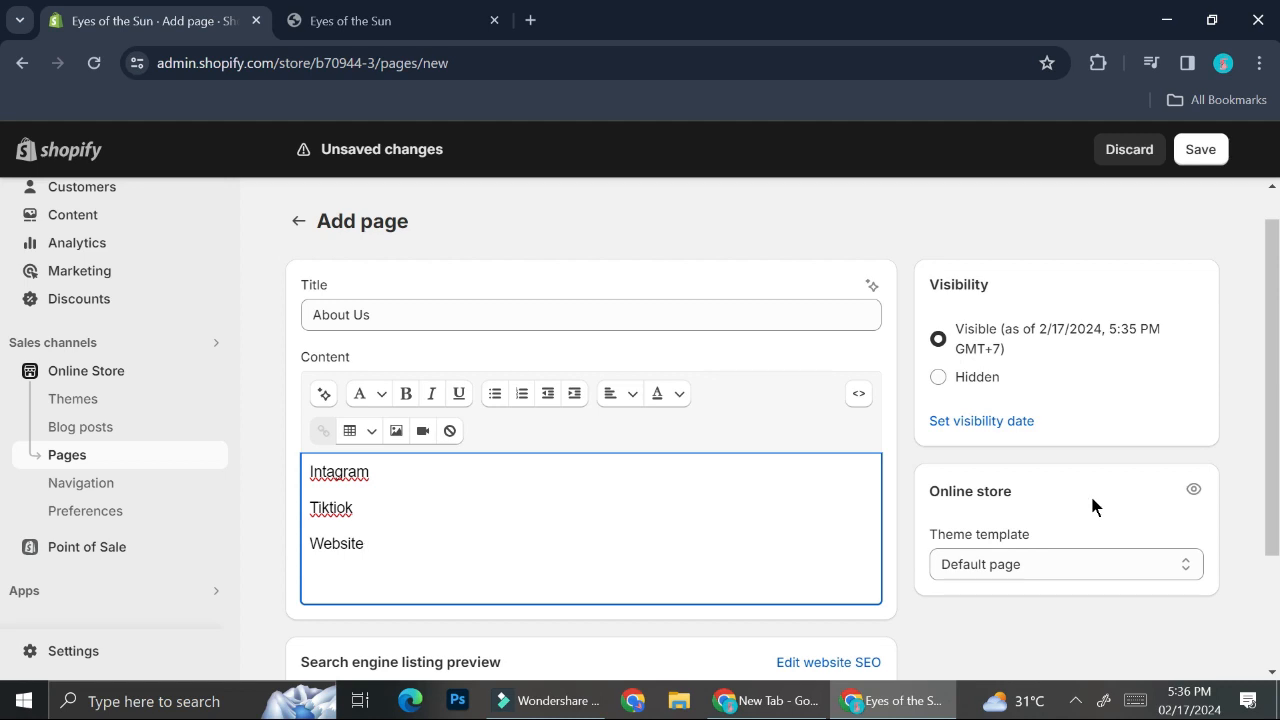
left_click(1128, 560)
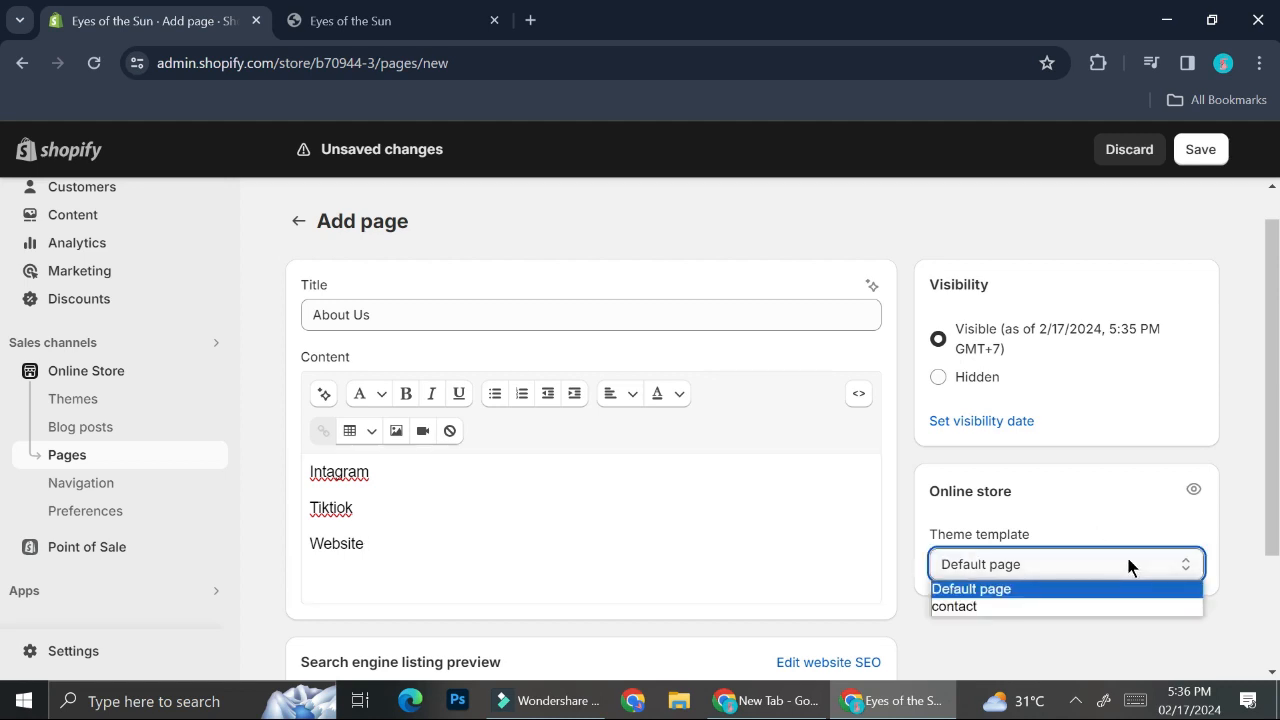
scroll(1128, 560, "down", 1)
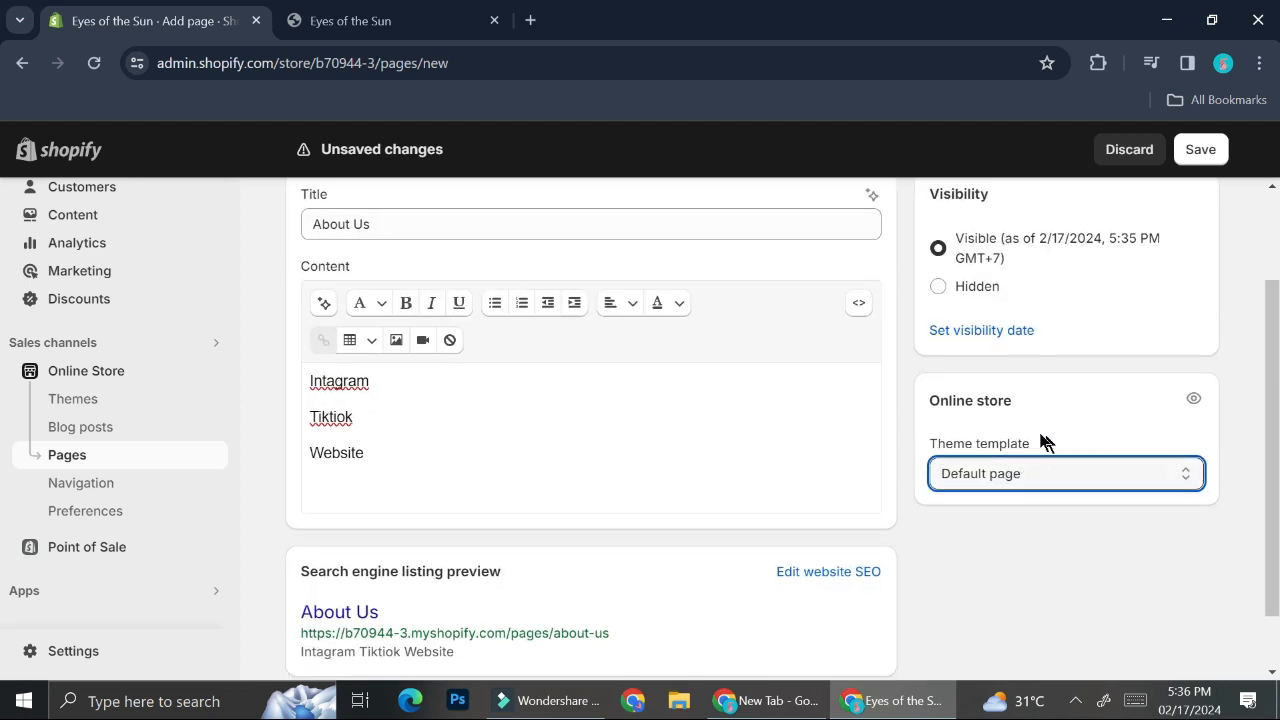
scroll(1037, 437, "up", 1)
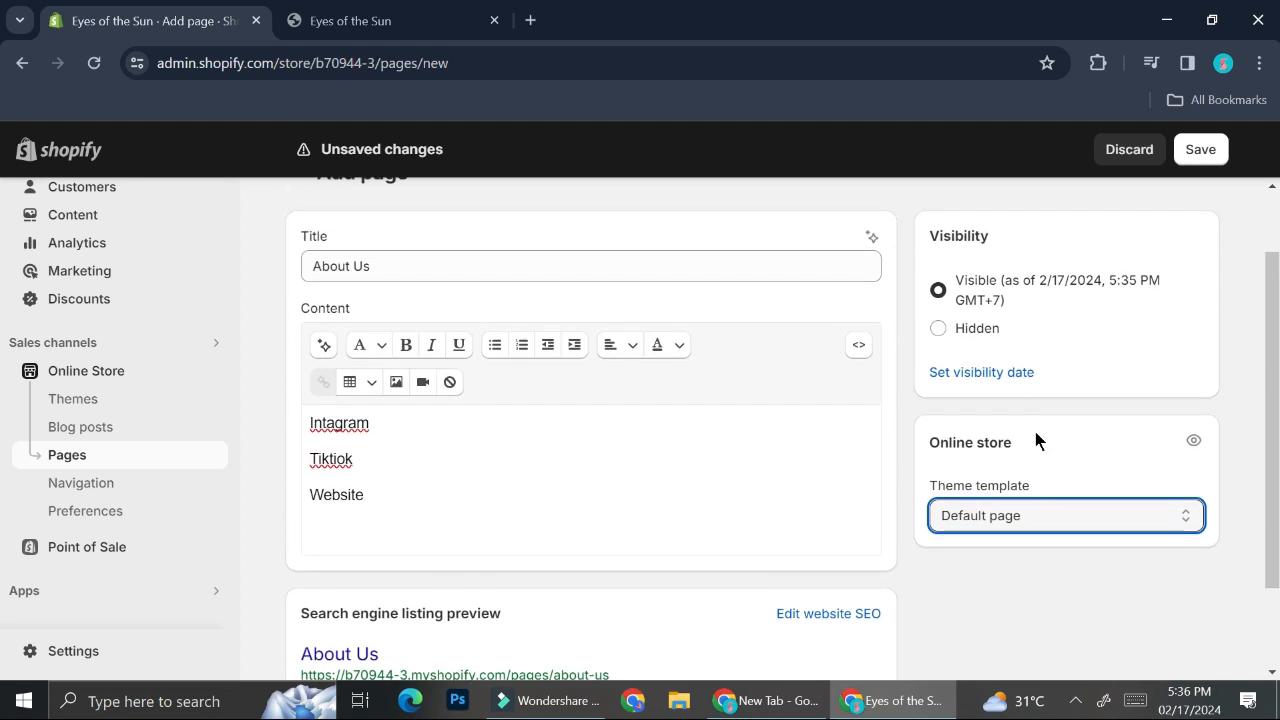
left_click(988, 507)
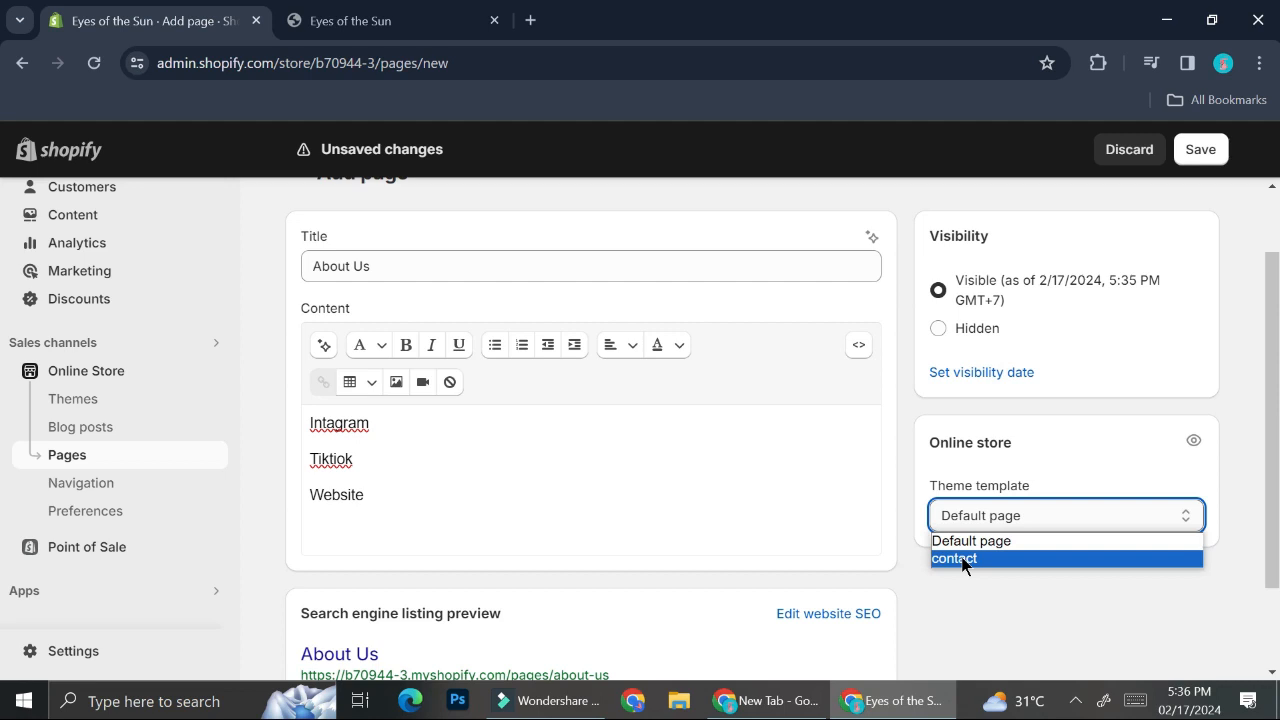
left_click(849, 496)
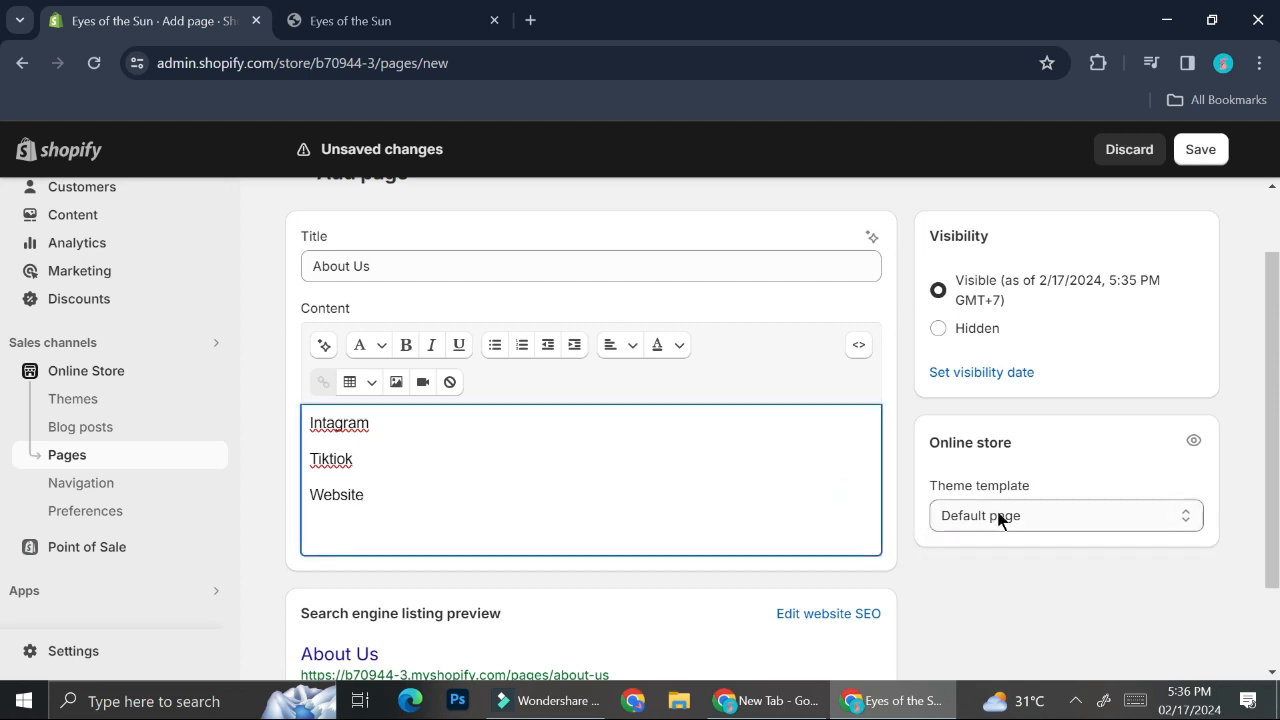
scroll(680, 419, "up", 1)
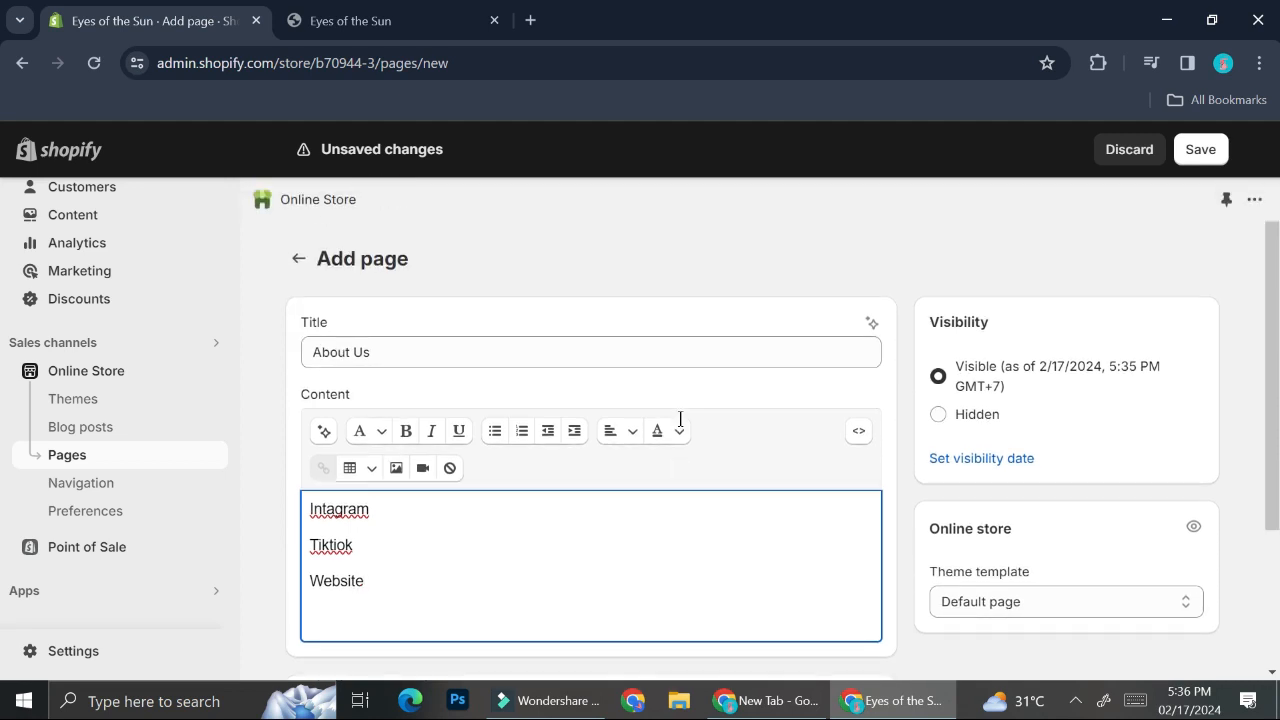
- Check the page form through to its end and save the About Us page
scroll(680, 419, "down", 2)
scroll(680, 419, "down", 1)
scroll(680, 419, "up", 2)
scroll(680, 419, "down", 2)
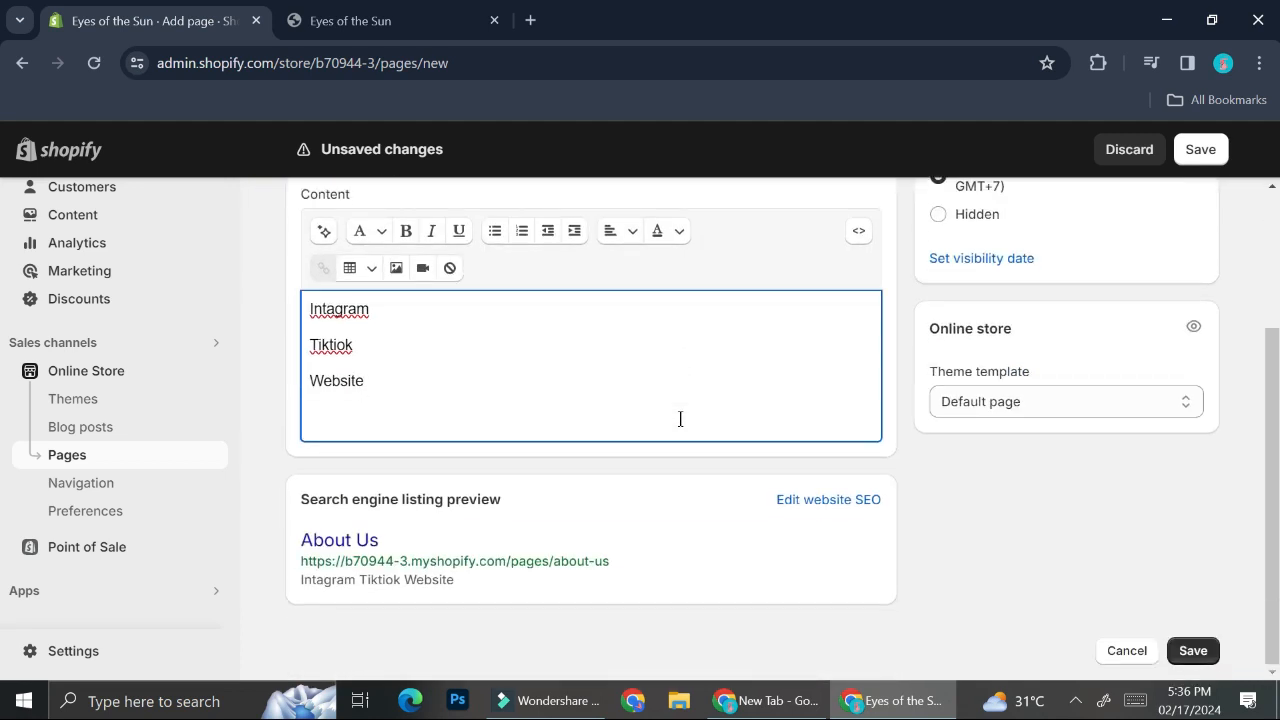
left_click(1195, 650)
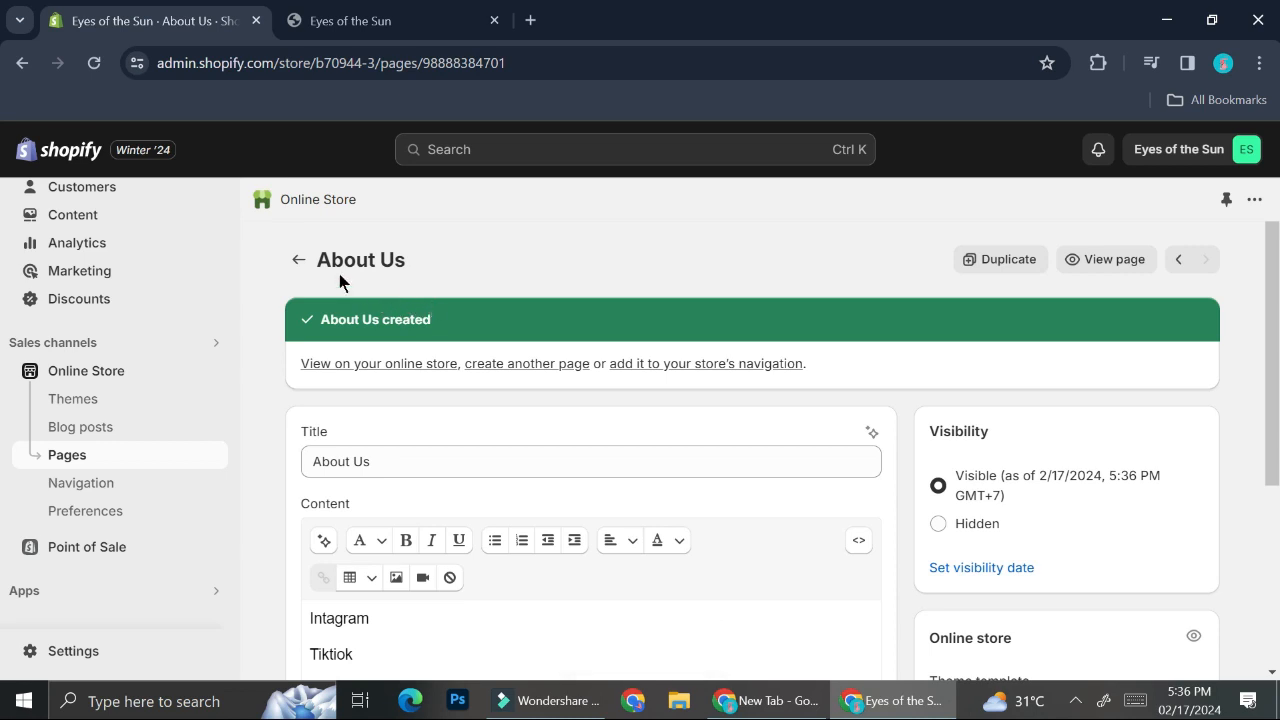
- Open the online store's blog posts and start a new blog post
left_click(124, 426)
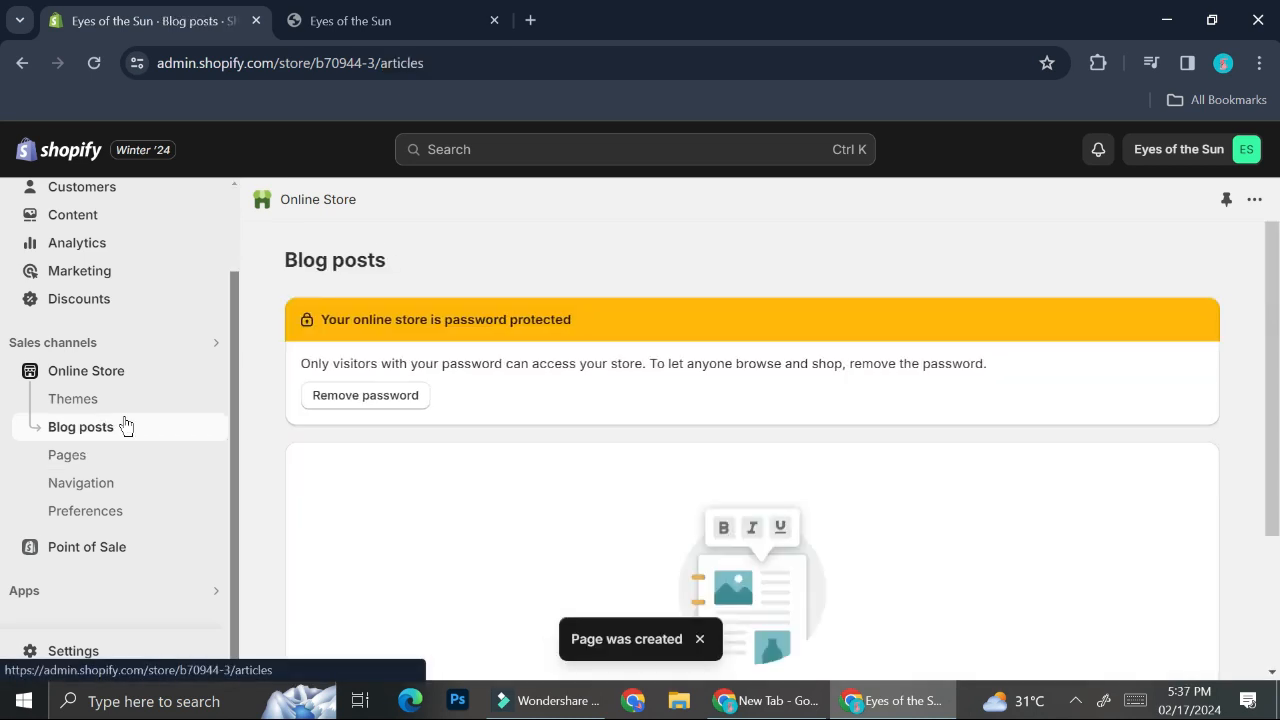
scroll(413, 539, "down", 2)
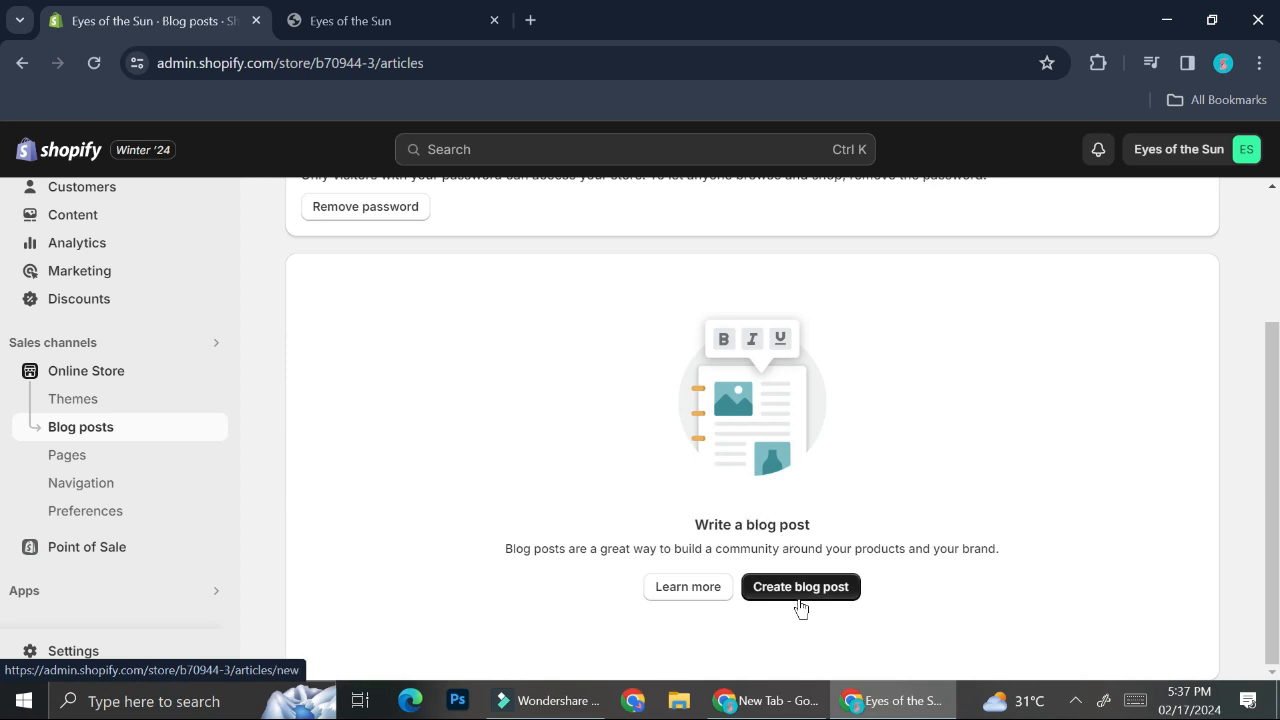
left_click(800, 590)
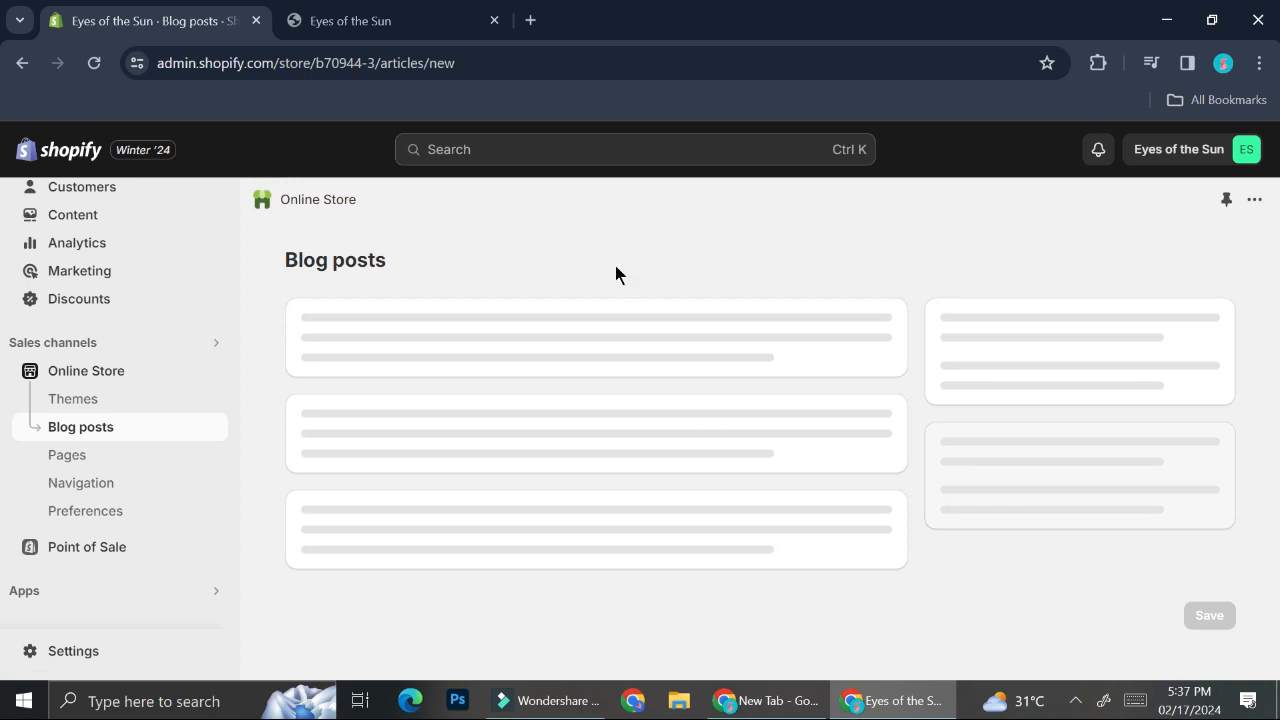
- Review the blog post form's content, excerpt, search engine listing, featured image, organization and theme template fields, and discard the unsaved post
scroll(600, 405, "down", 3)
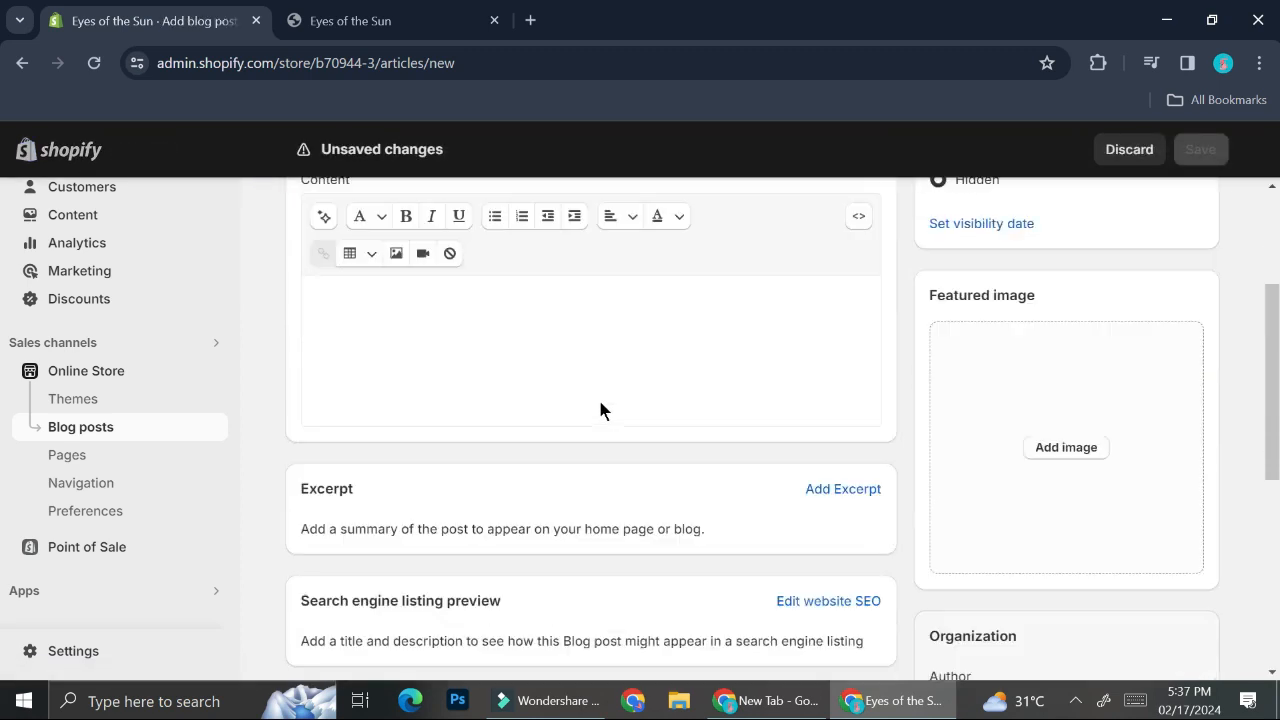
scroll(600, 410, "down", 1)
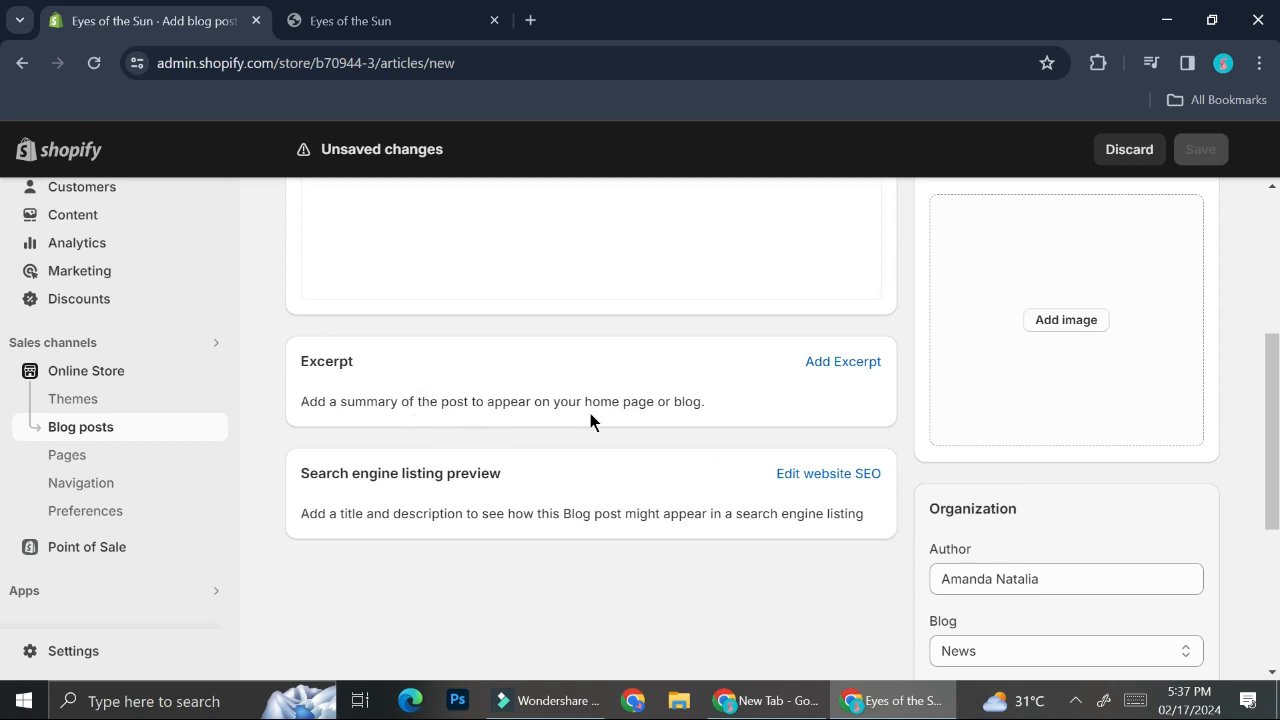
scroll(590, 421, "down", 1)
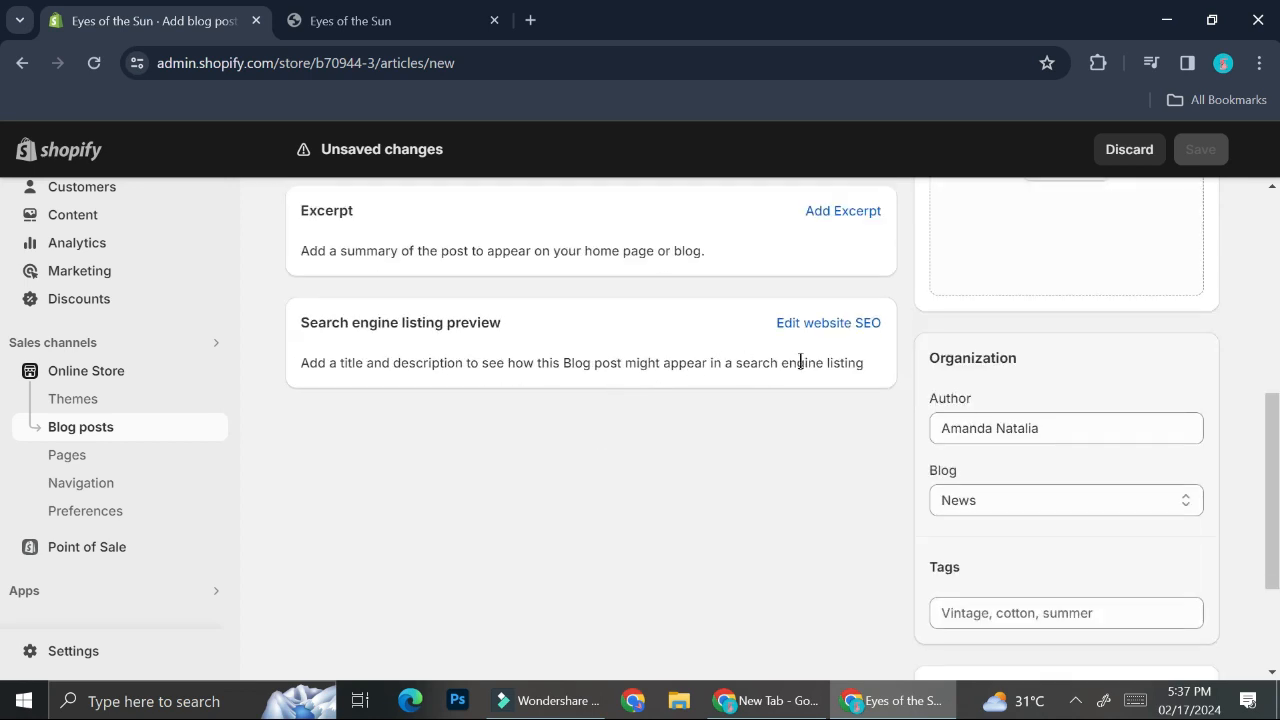
scroll(1034, 430, "down", 1)
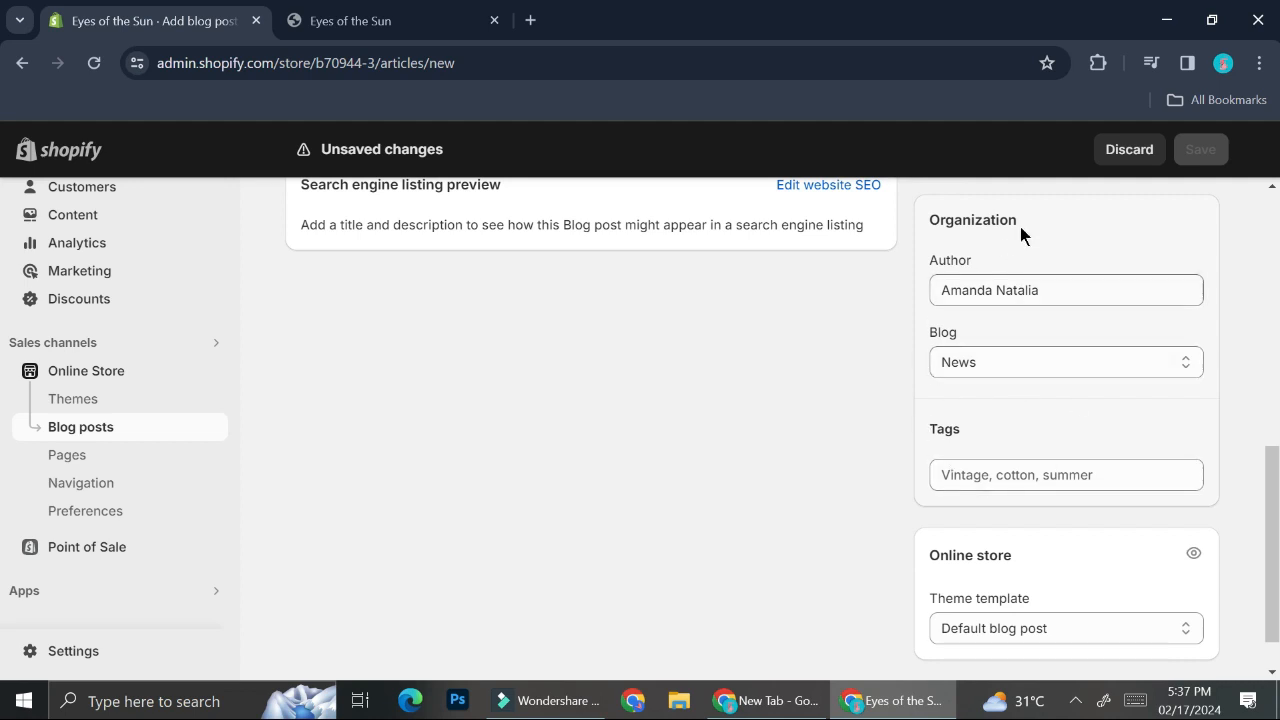
scroll(1052, 354, "down", 1)
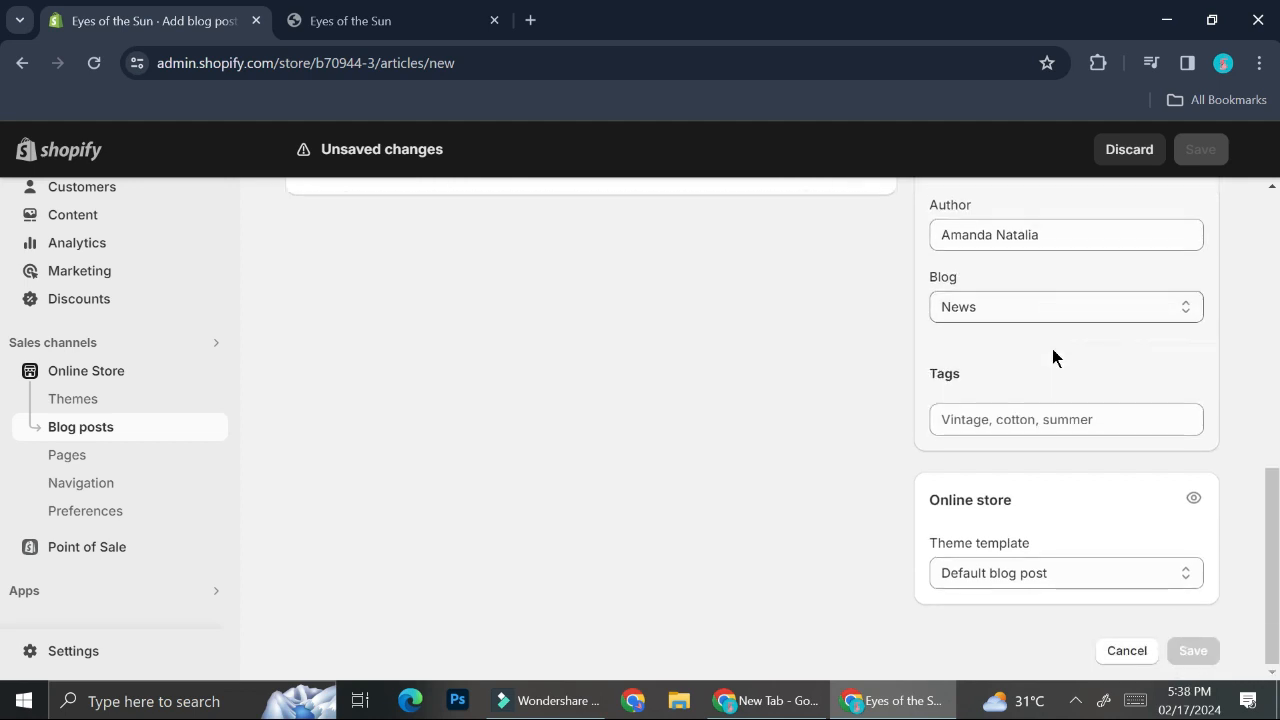
scroll(1052, 357, "up", 8)
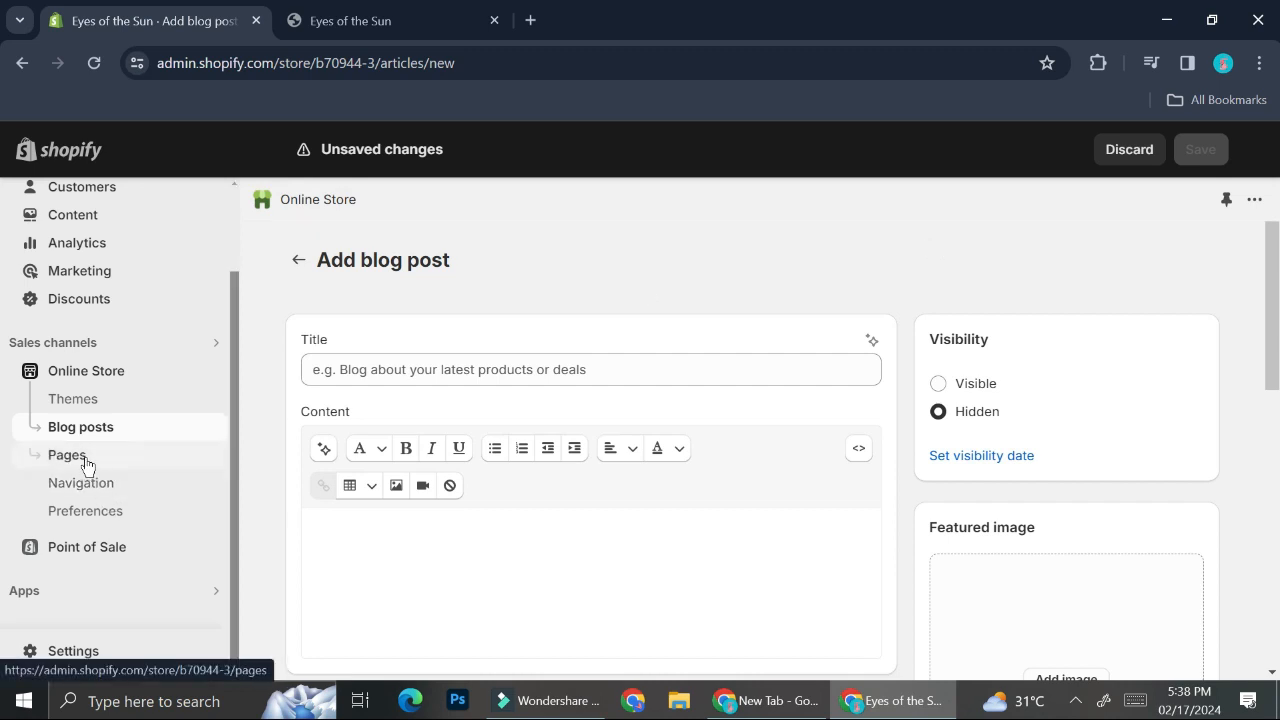
left_click(1135, 151)
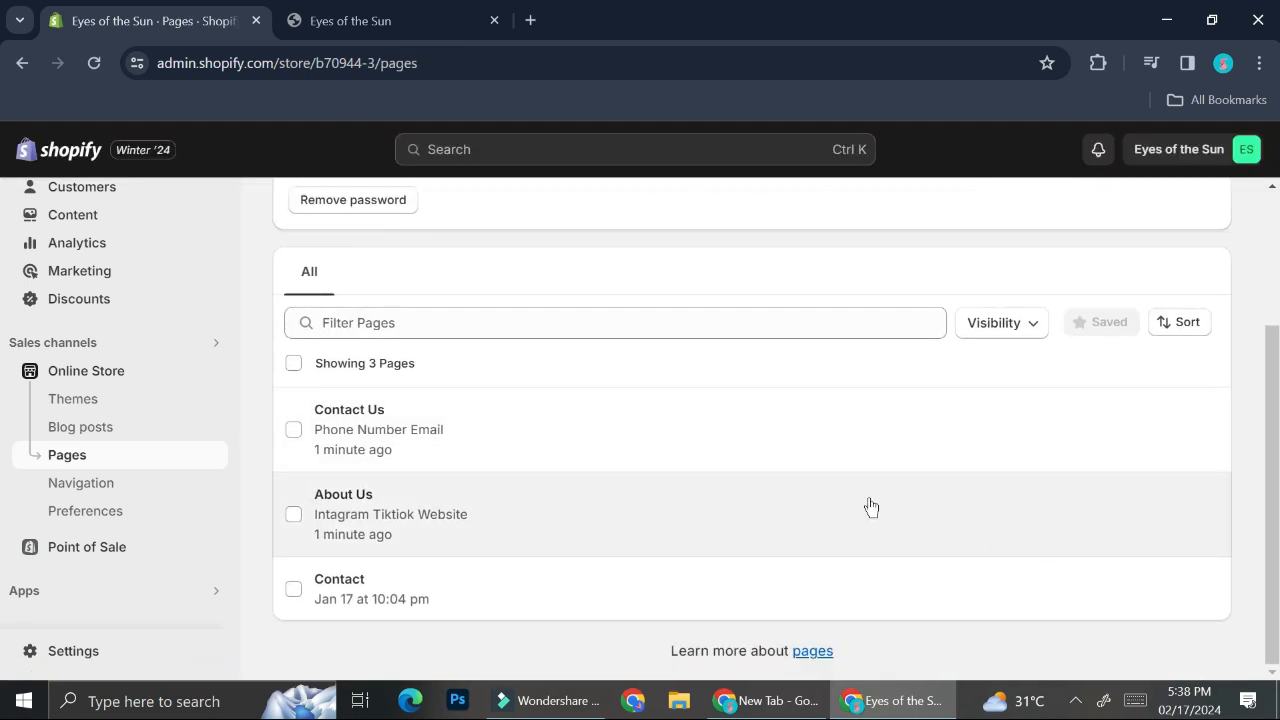
- Open the About Us page from the store's pages list and view it on the online store
scroll(669, 497, "up", 3)
scroll(669, 497, "down", 1)
scroll(669, 497, "down", 1)
left_click(601, 498)
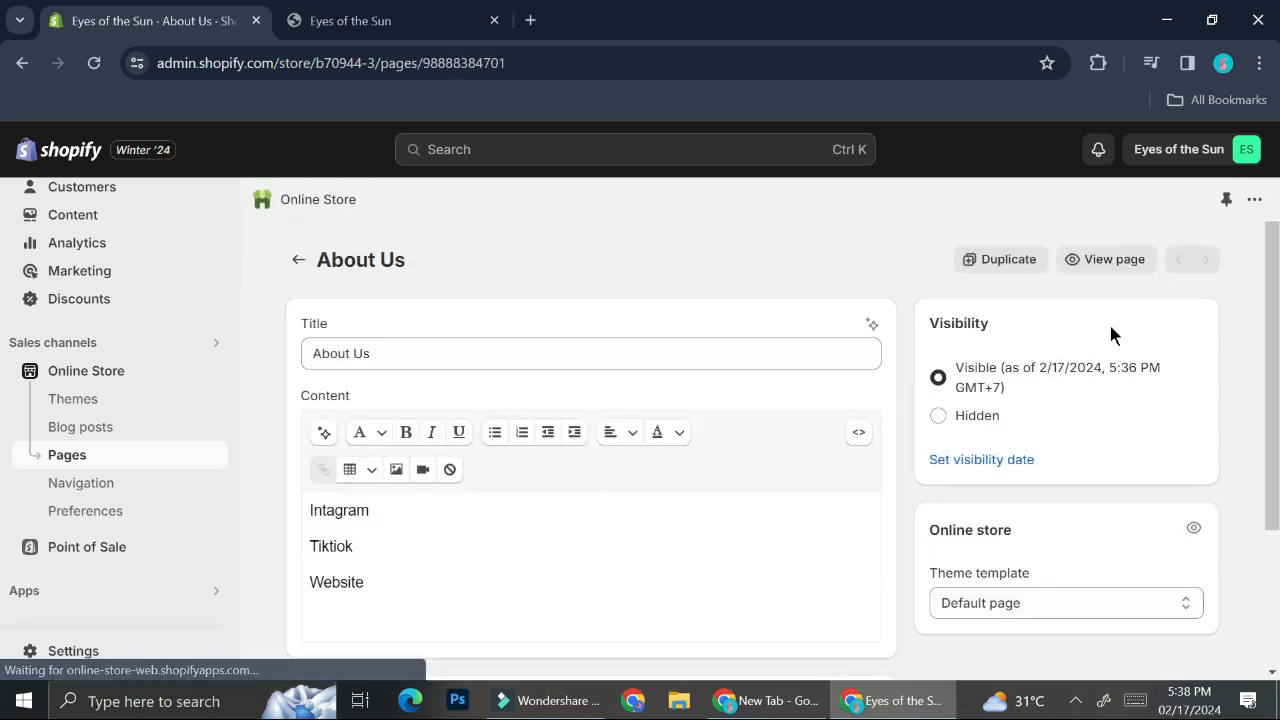
left_click(1097, 262)
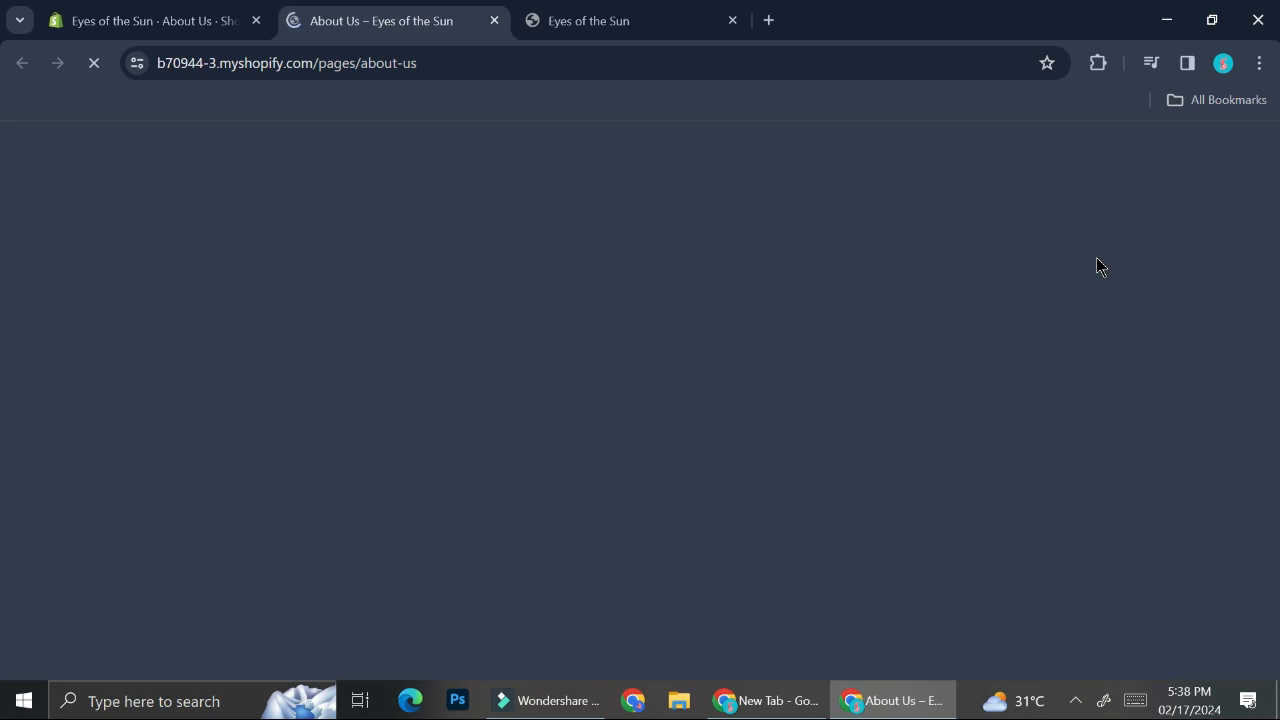
- Examine the published About Us page, including its content lines, header links and email subscription section
scroll(731, 323, "down", 3)
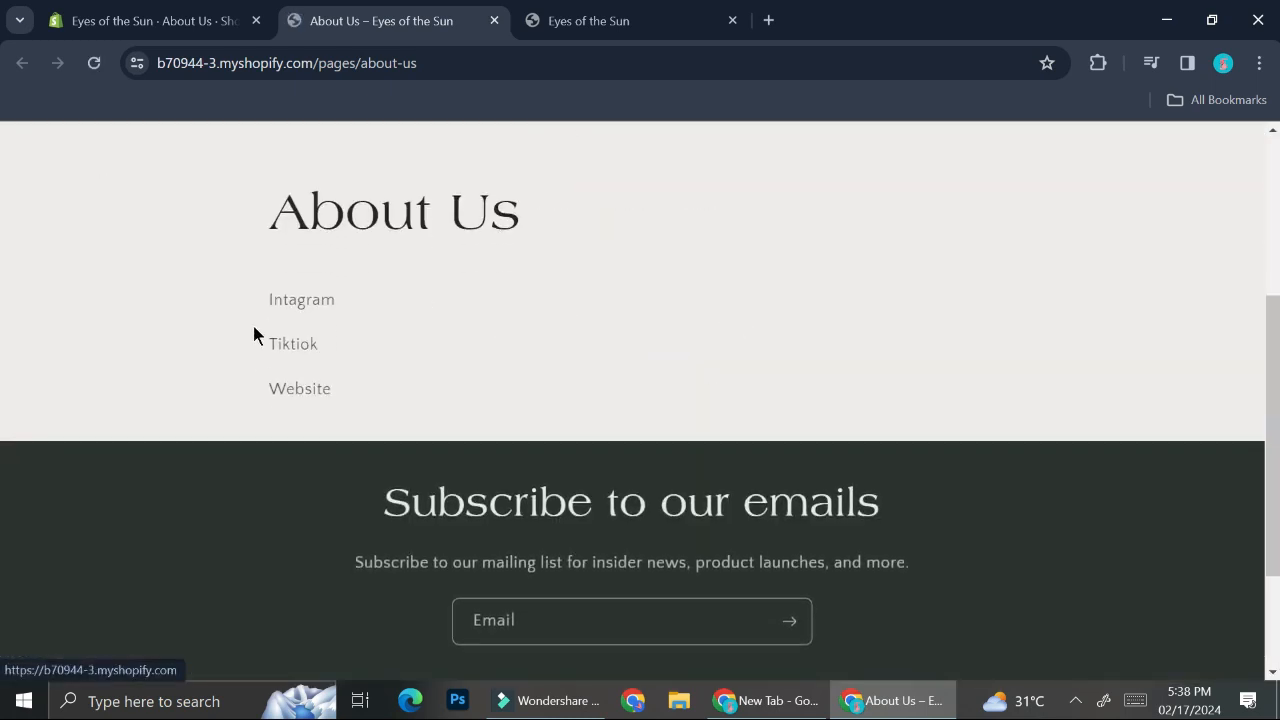
scroll(363, 178, "down", 1)
scroll(363, 178, "up", 4)
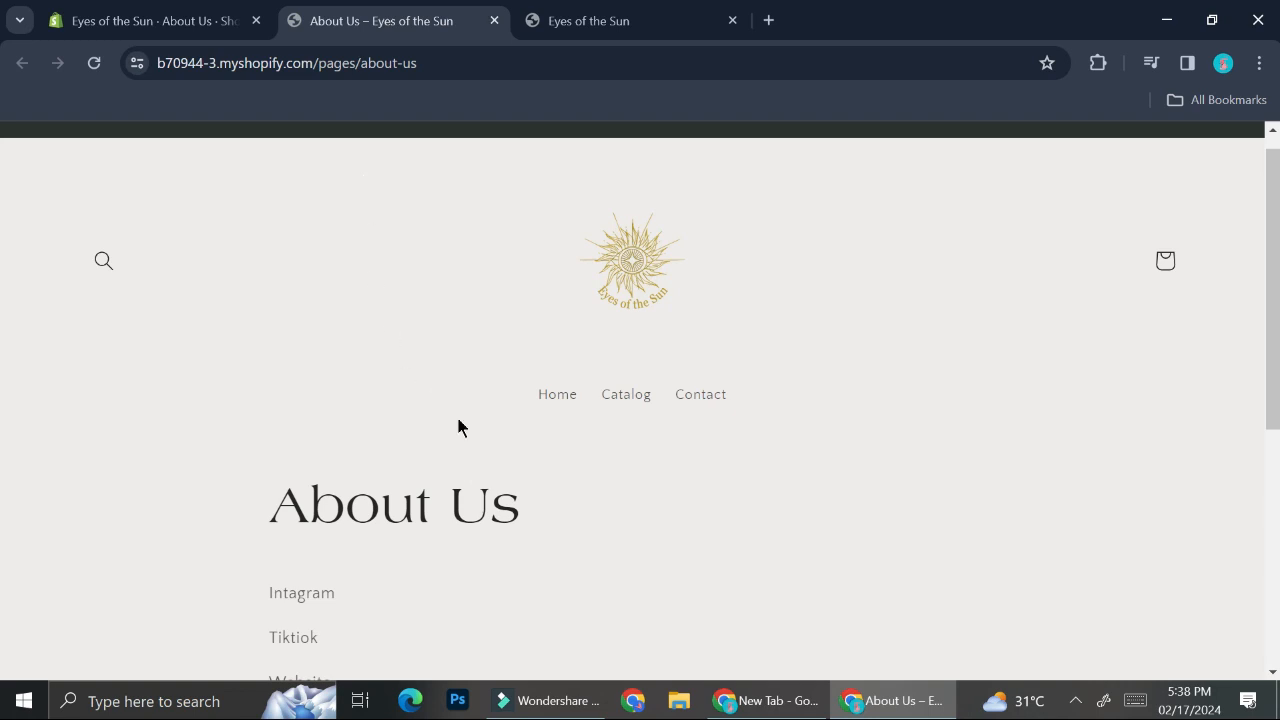
scroll(470, 428, "down", 2)
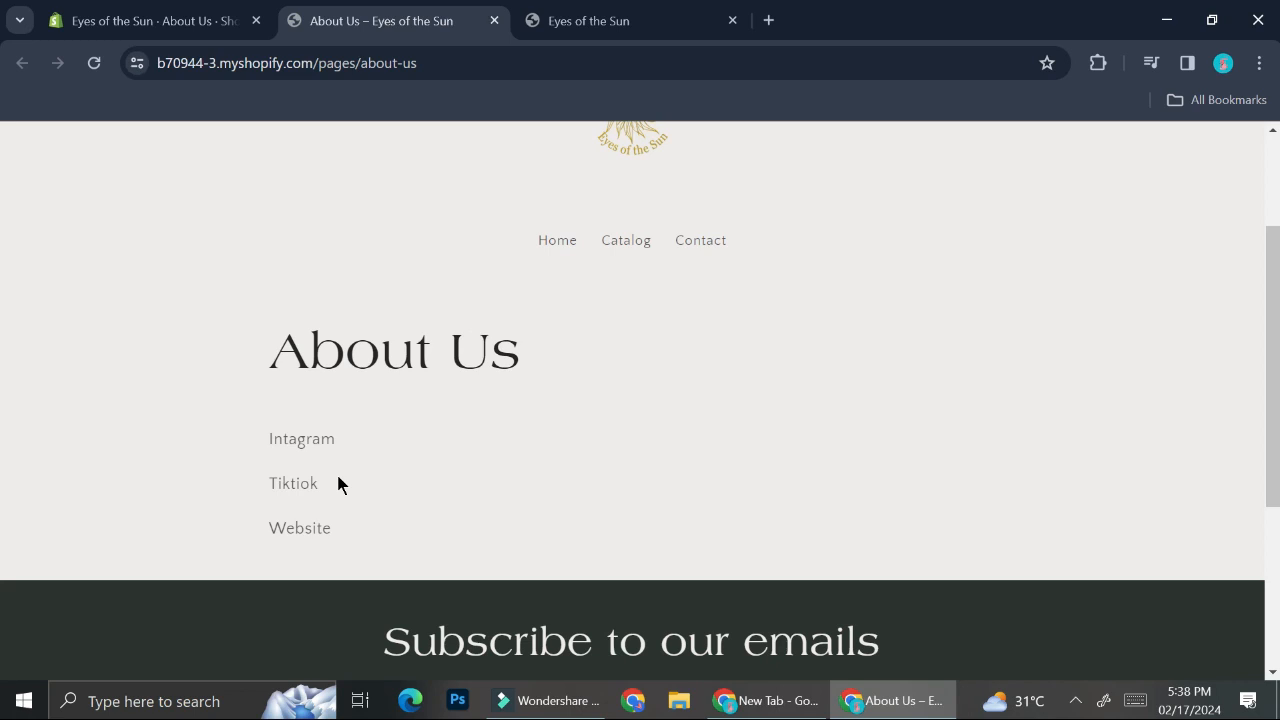
scroll(353, 425, "down", 1)
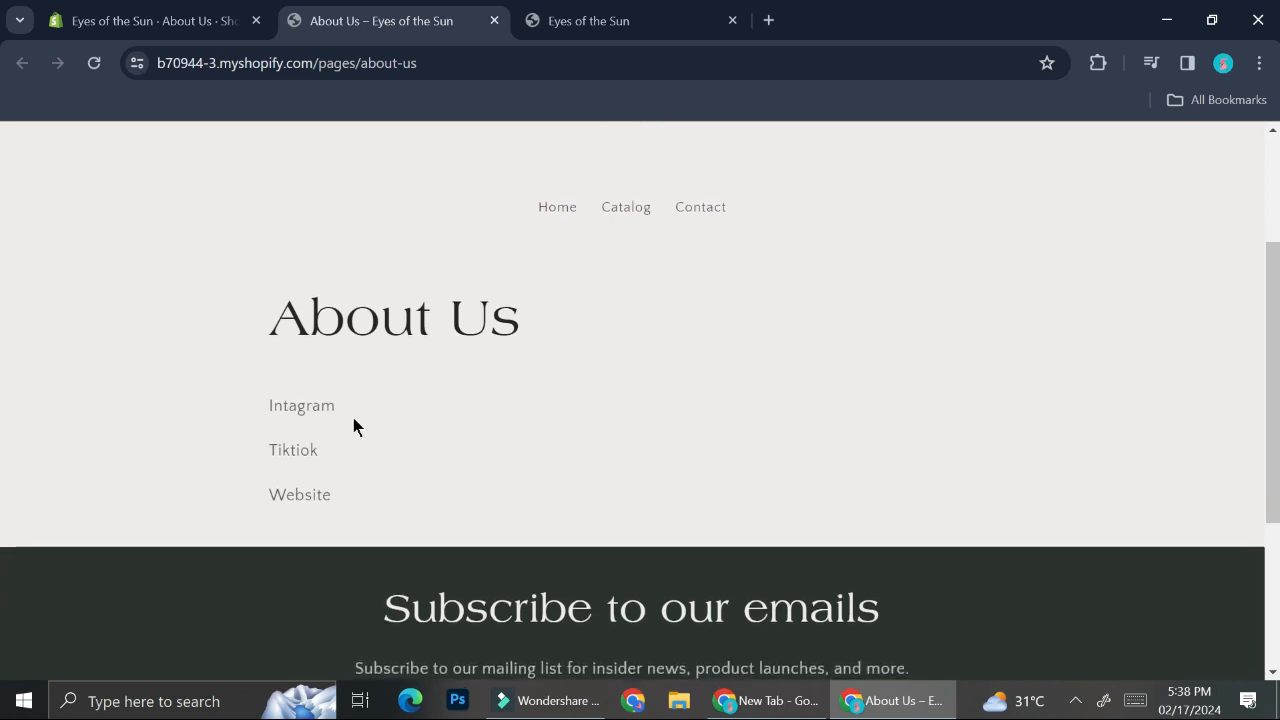
scroll(353, 425, "up", 3)
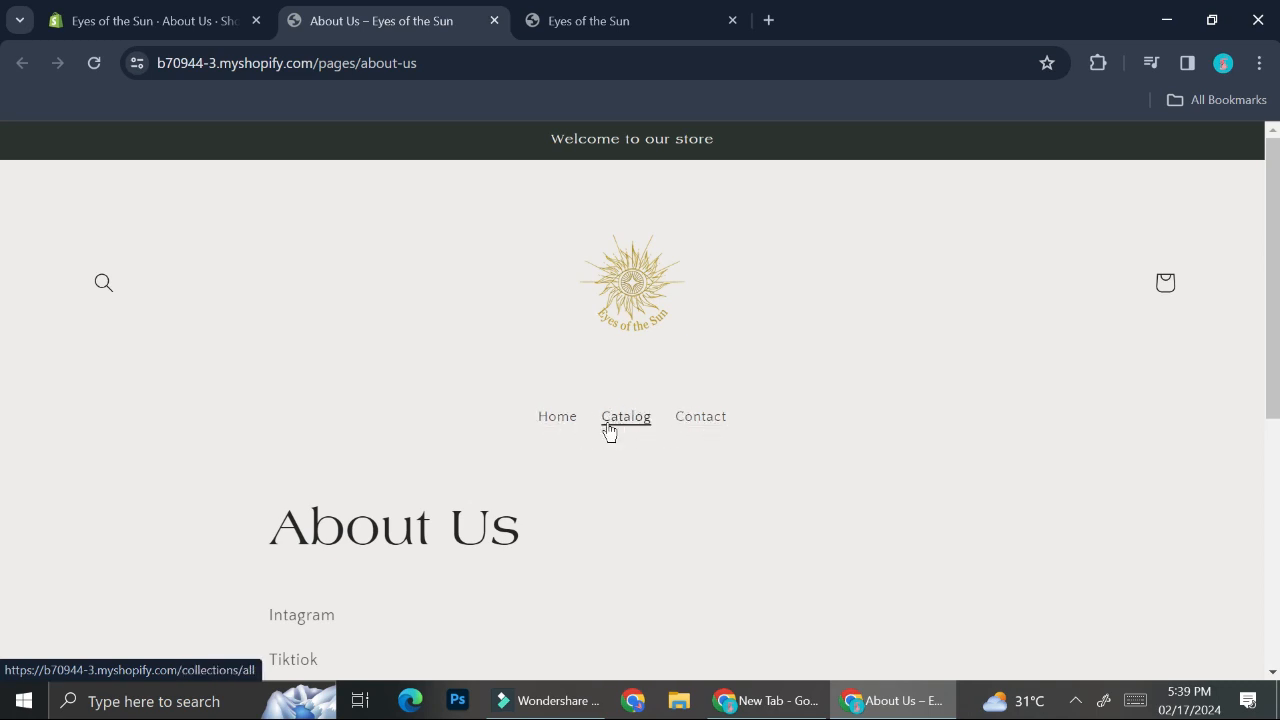
- Return to the store admin's navigation settings and compare the existing menus with the header links on the storefront home page
left_click(212, 15)
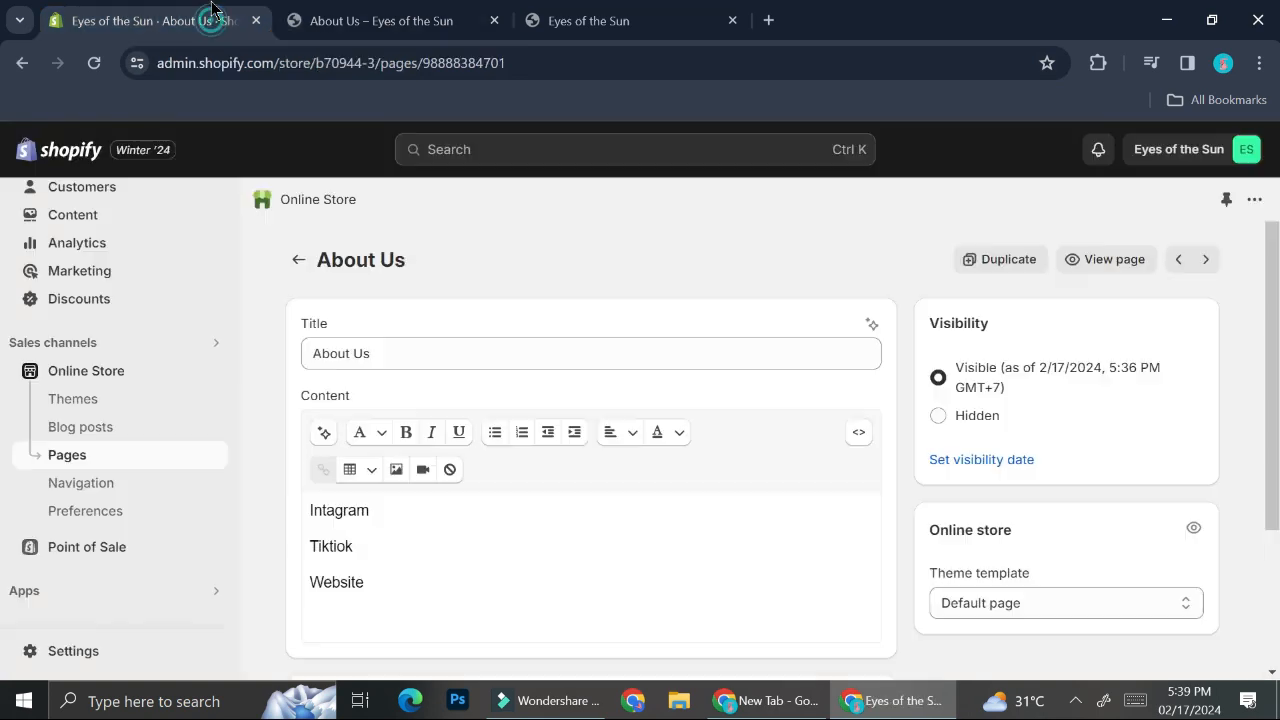
left_click(104, 492)
scroll(890, 512, "down", 1)
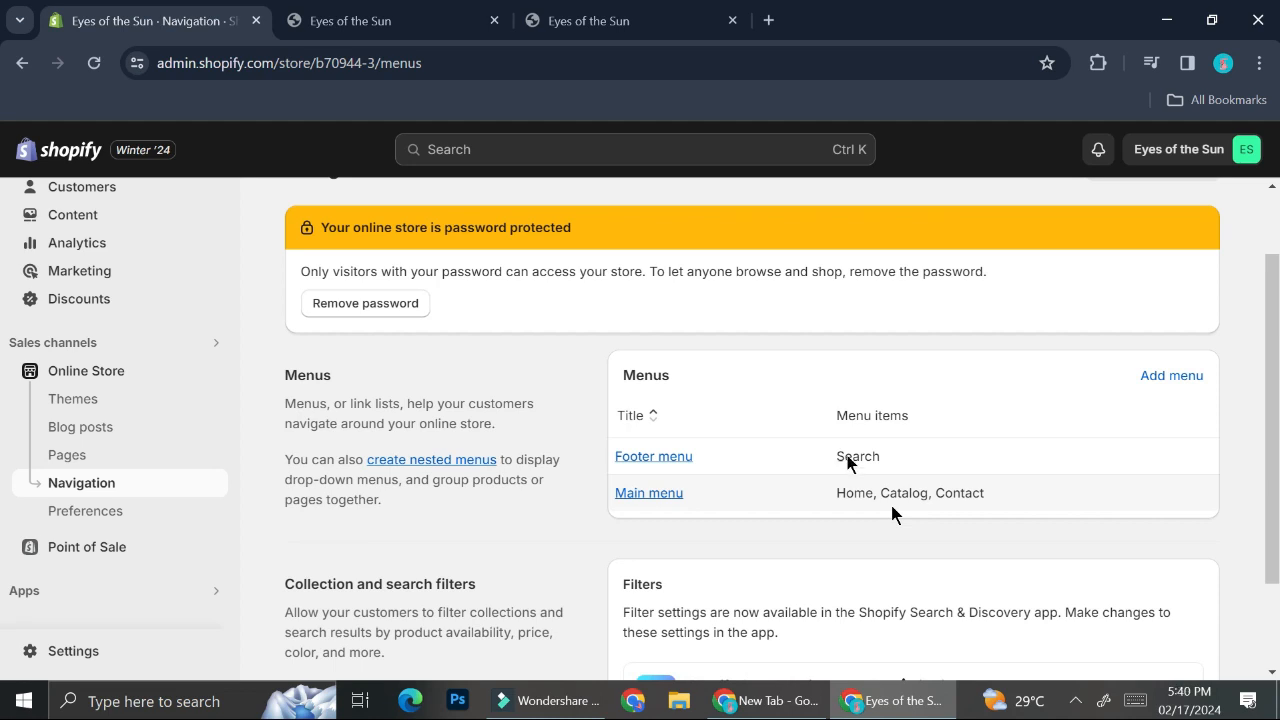
scroll(1002, 387, "down", 1)
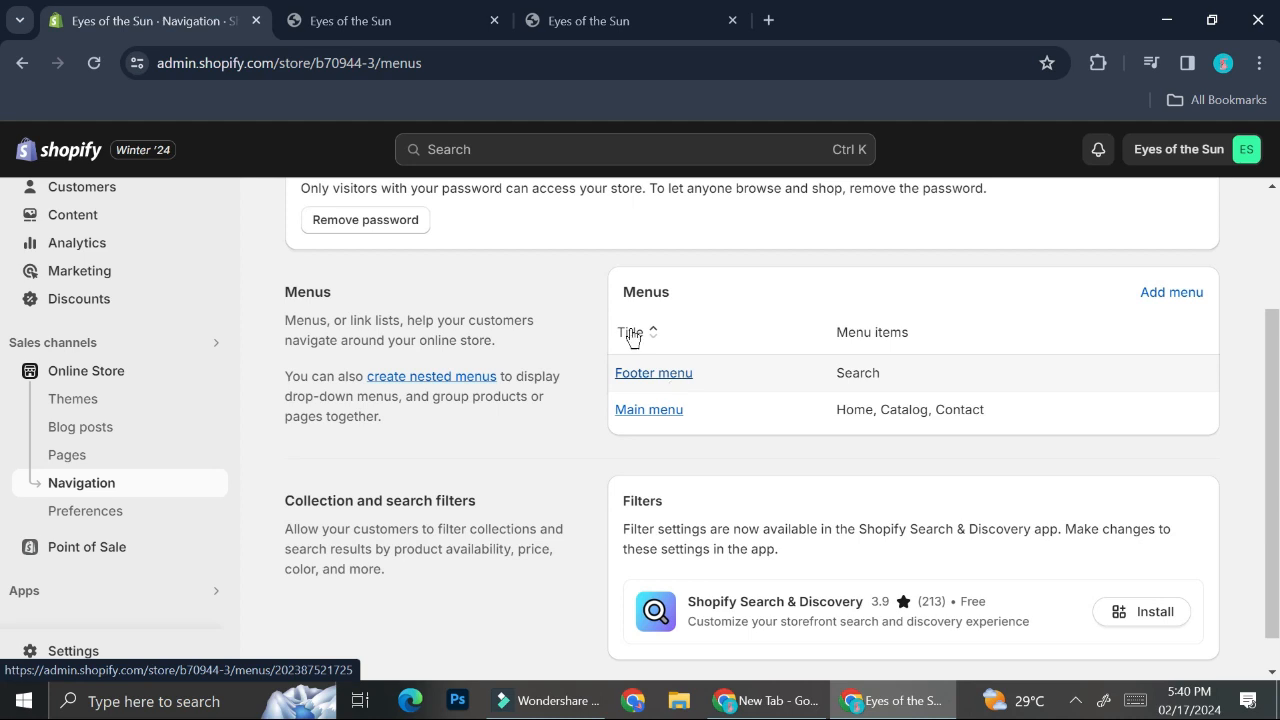
left_click(590, 21)
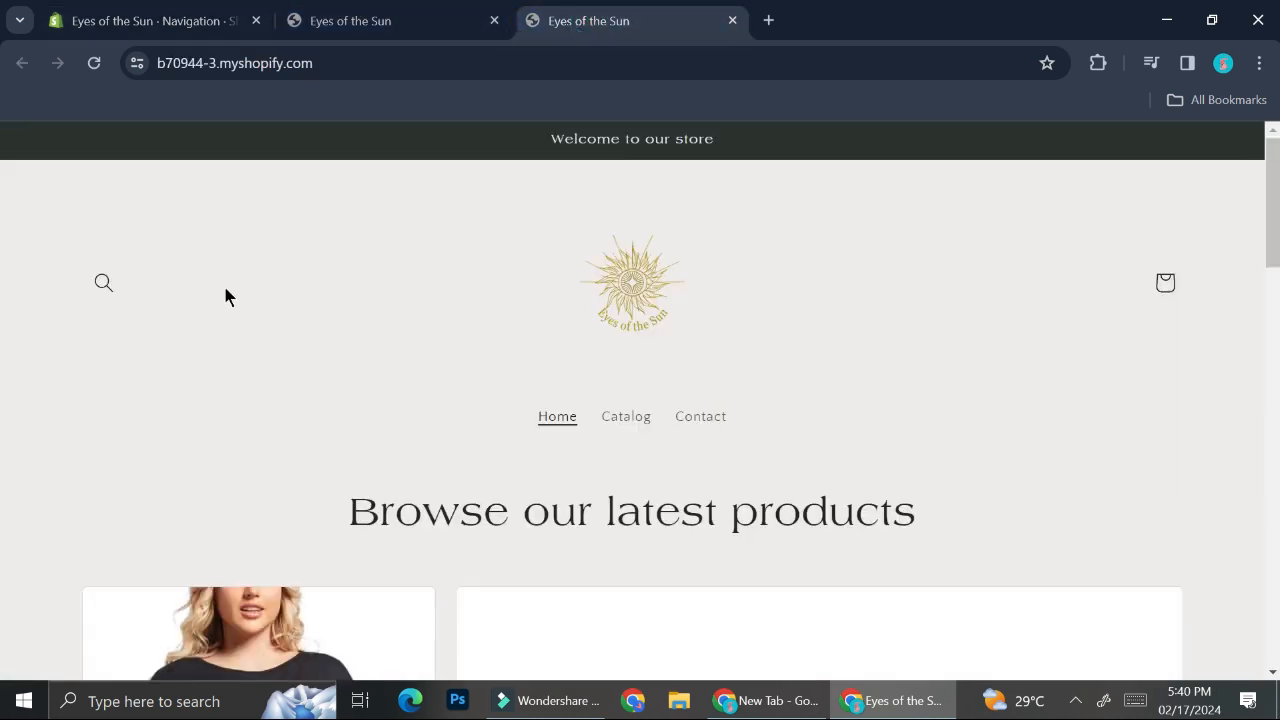
left_click(214, 16)
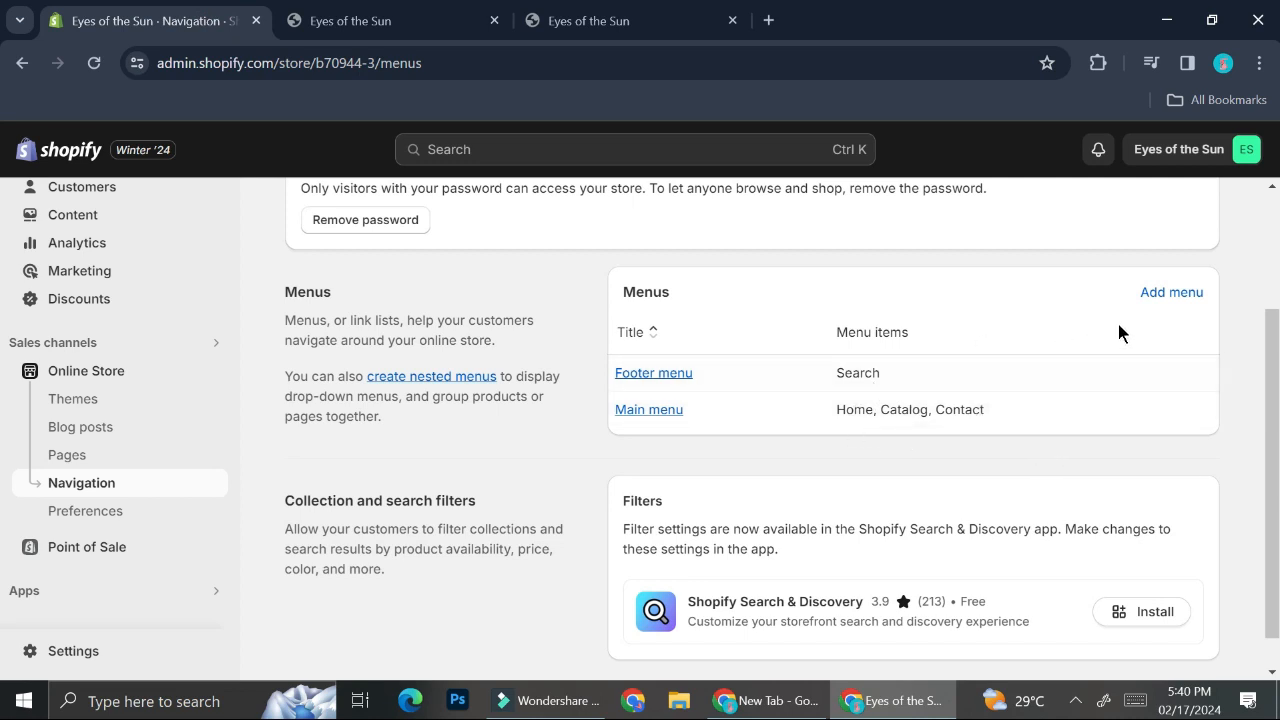
- Add a new navigation menu titled "Sidebar Menu"
left_click(1152, 299)
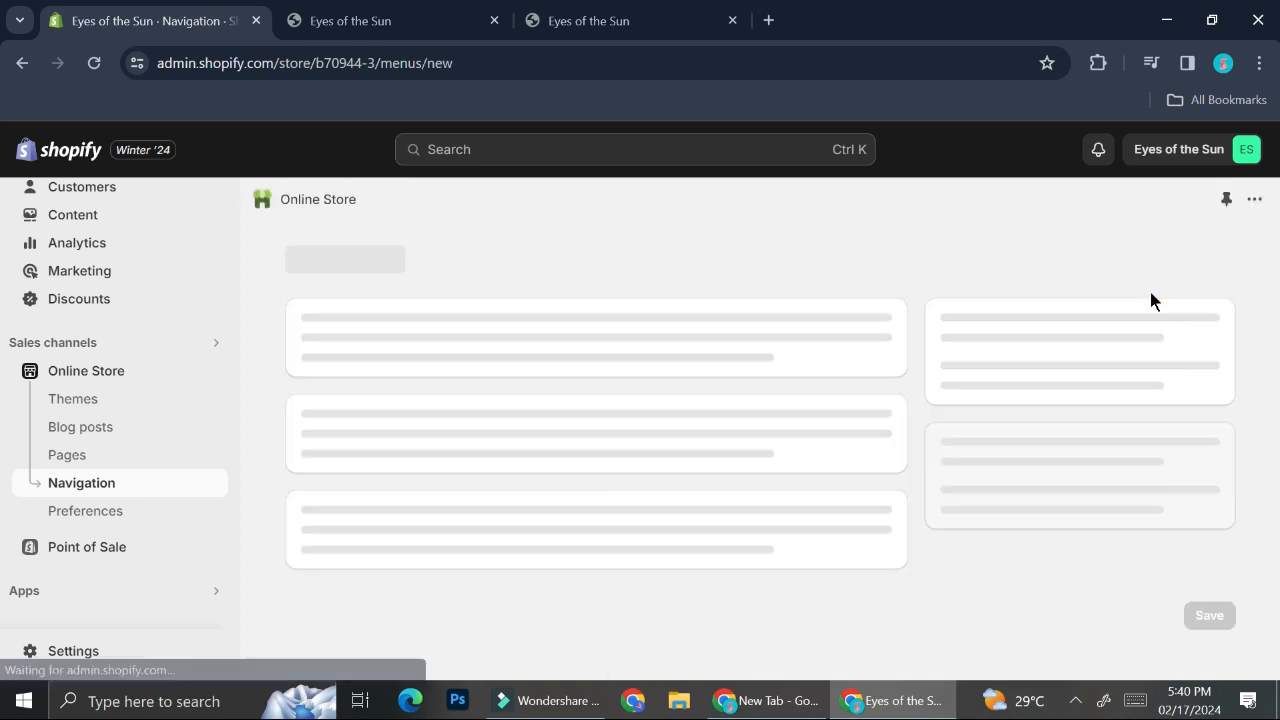
left_click(675, 349)
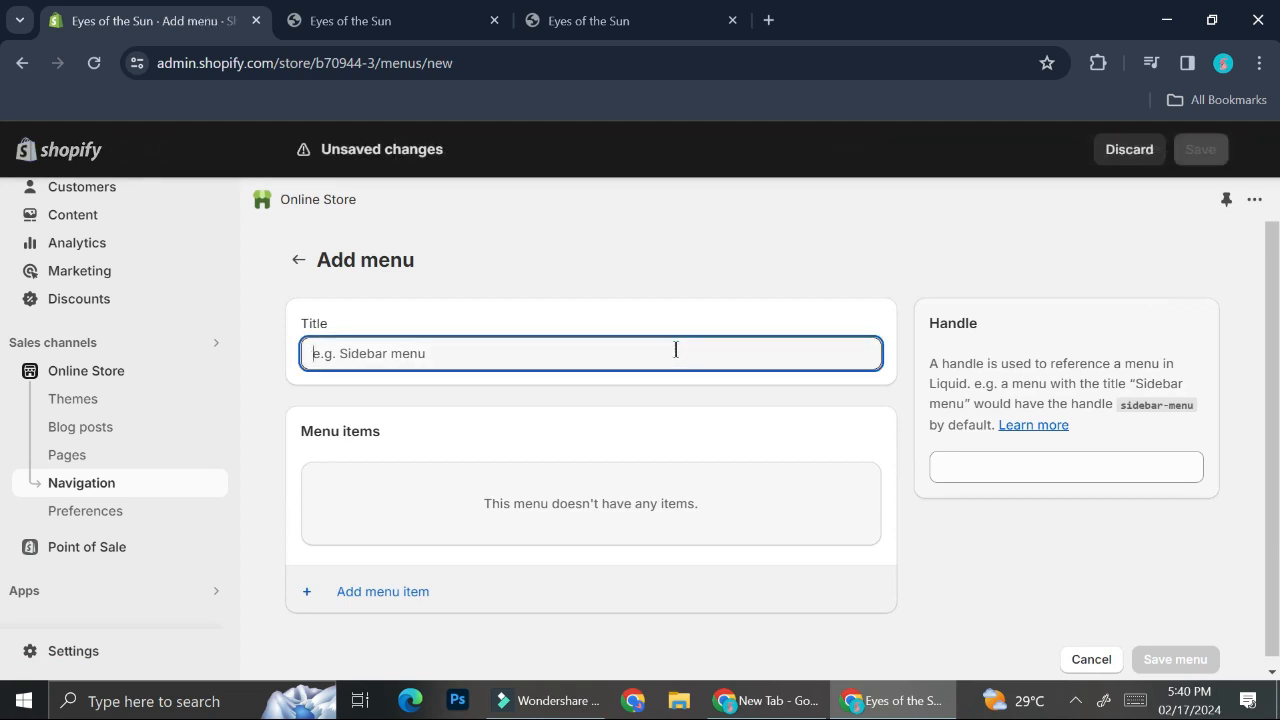
type("Sid")
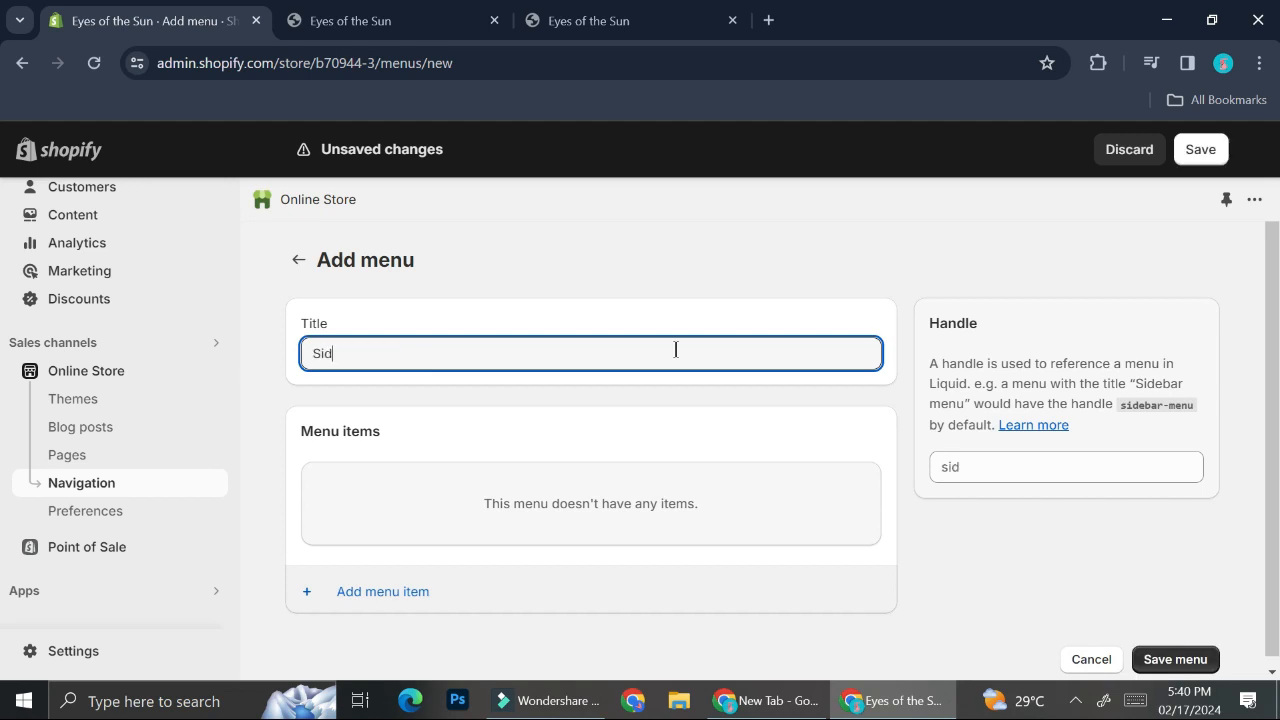
type("ebar Menu")
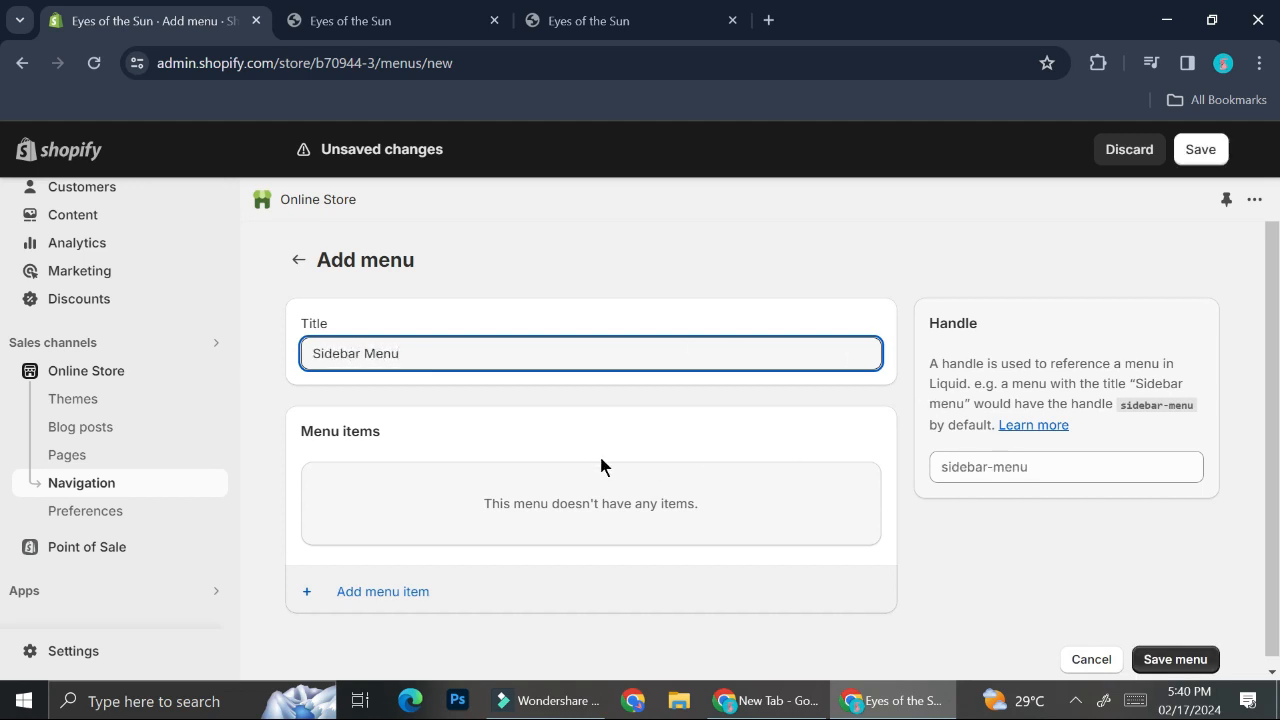
left_click(524, 497)
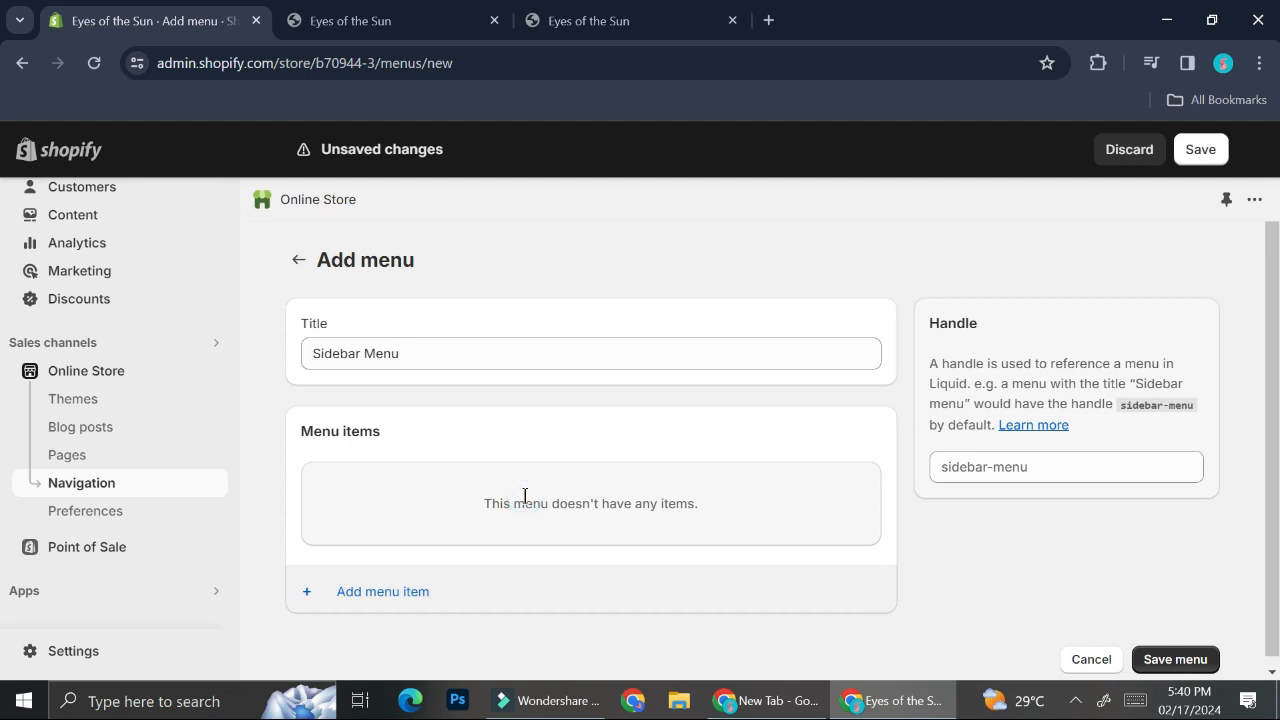
- Add a menu item linking to the Home page to the Sidebar Menu, keeping the name "Home page"
left_click(397, 590)
key("Tab")
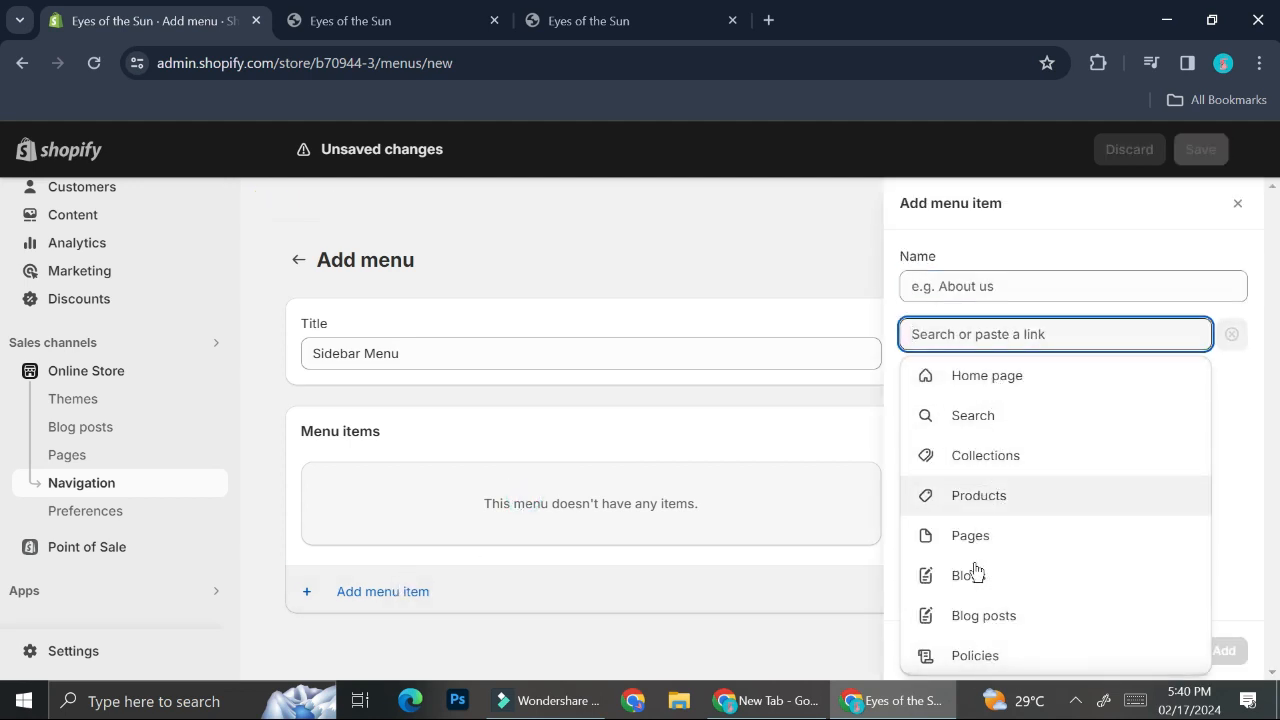
left_click(977, 389)
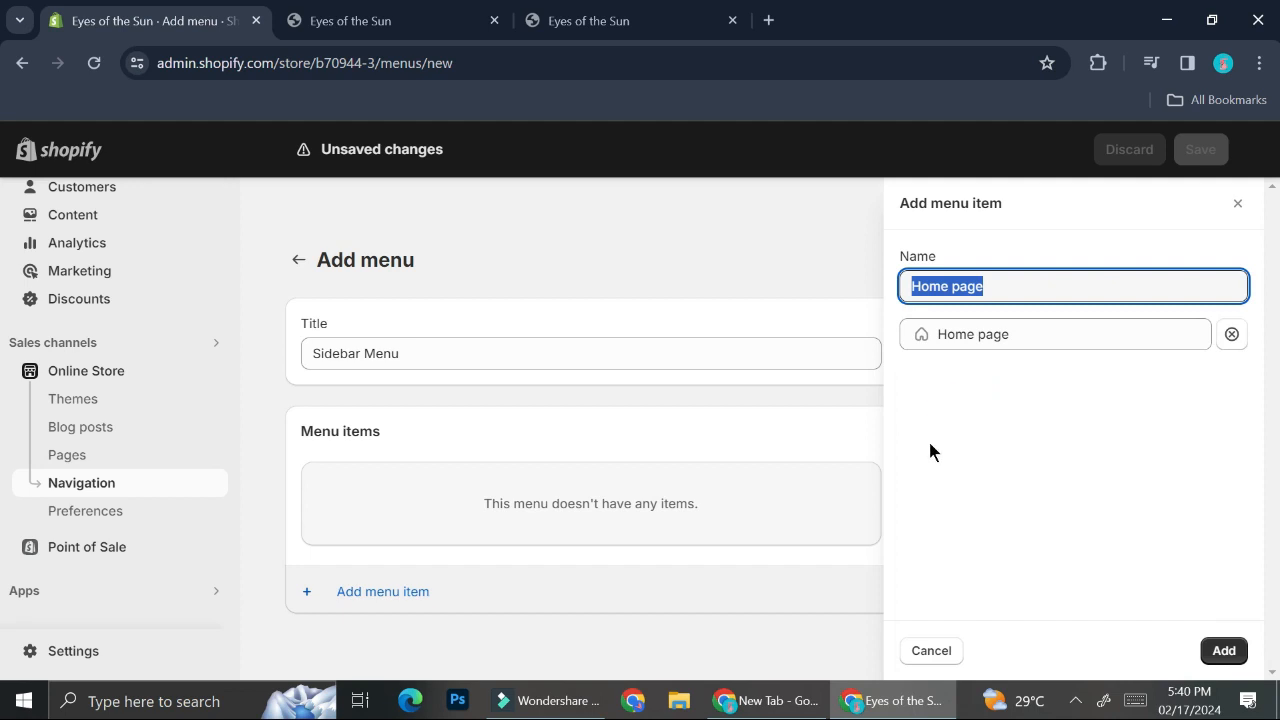
left_click(1223, 650)
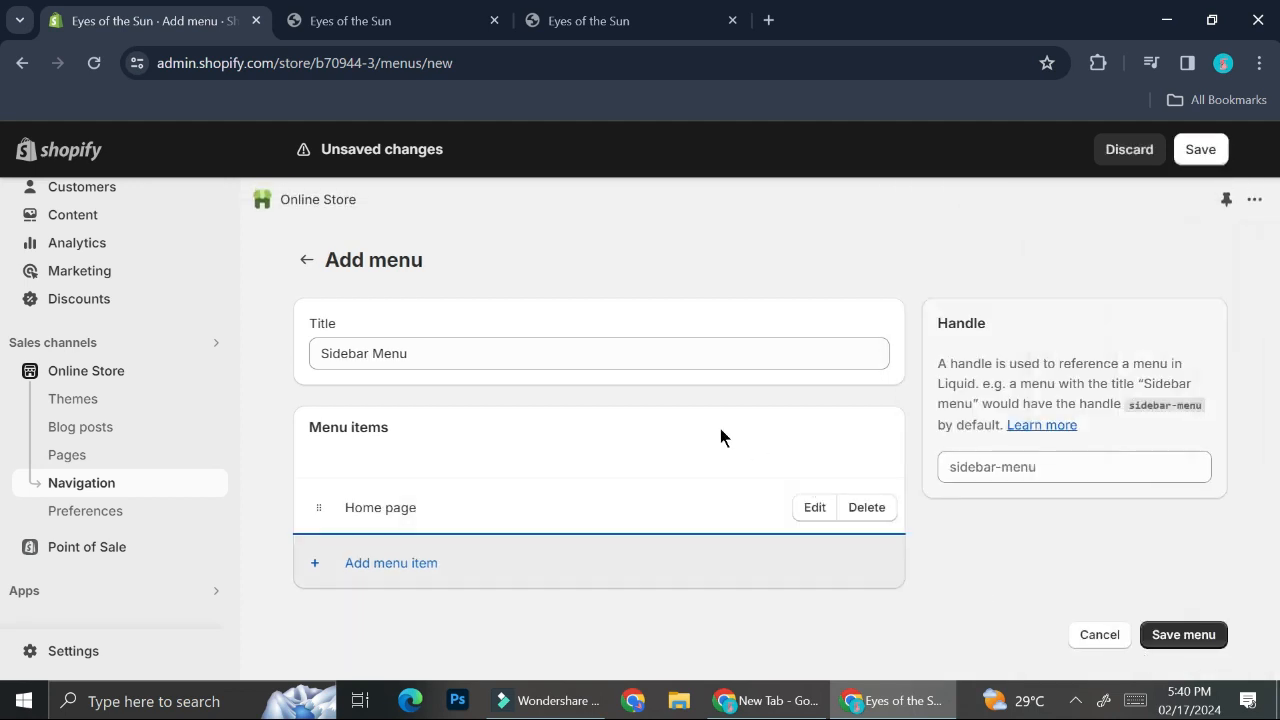
- Add a second menu item linking to the Attire collection, named "Attire", without tag filters
left_click(394, 568)
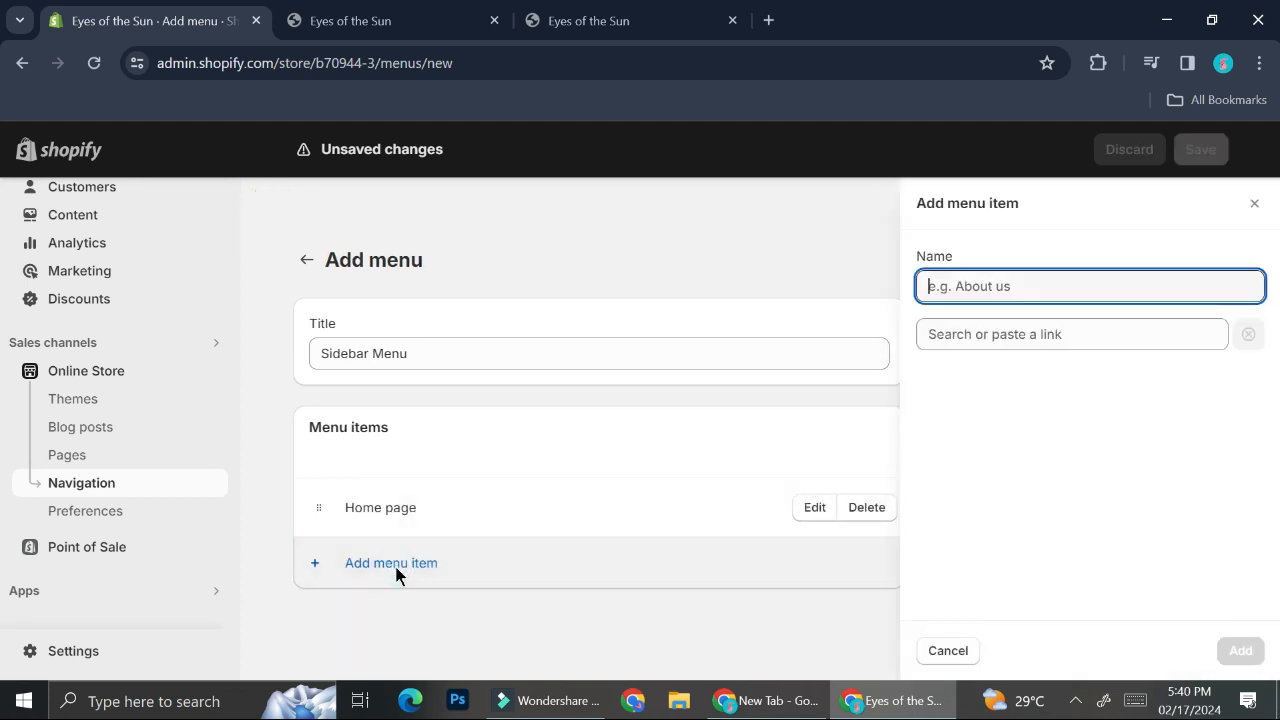
left_click(1049, 330)
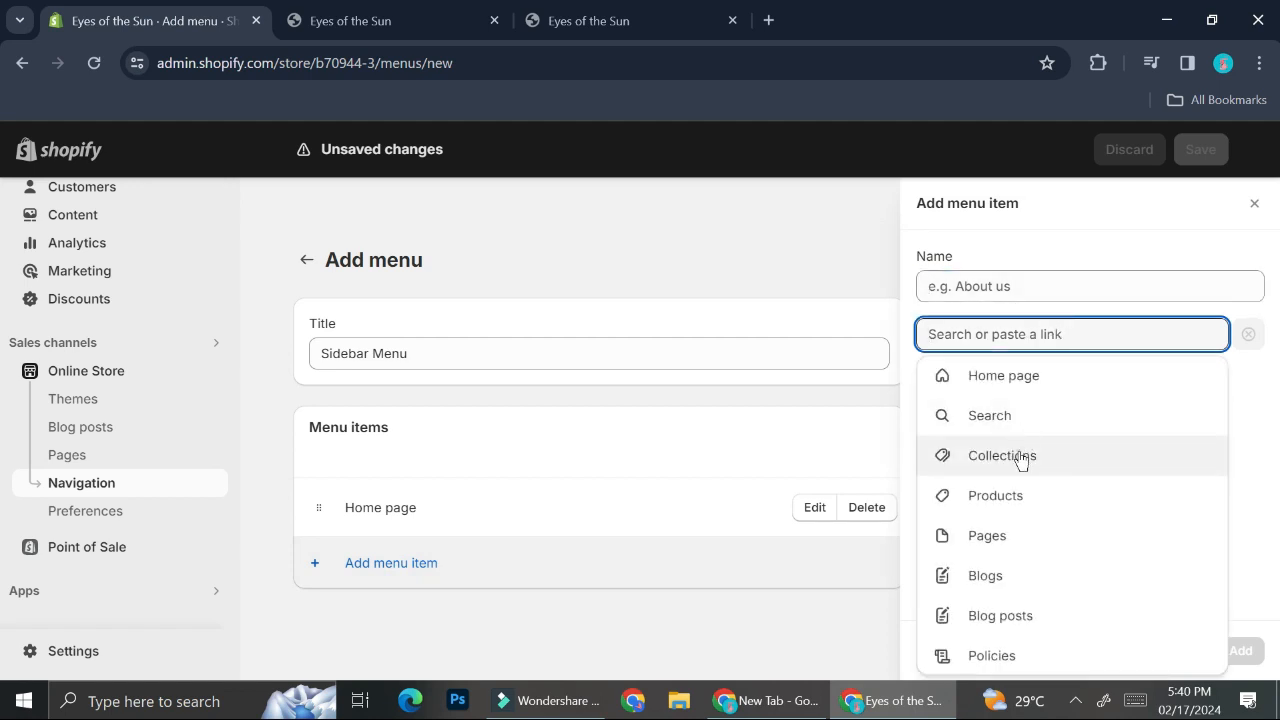
left_click(1019, 457)
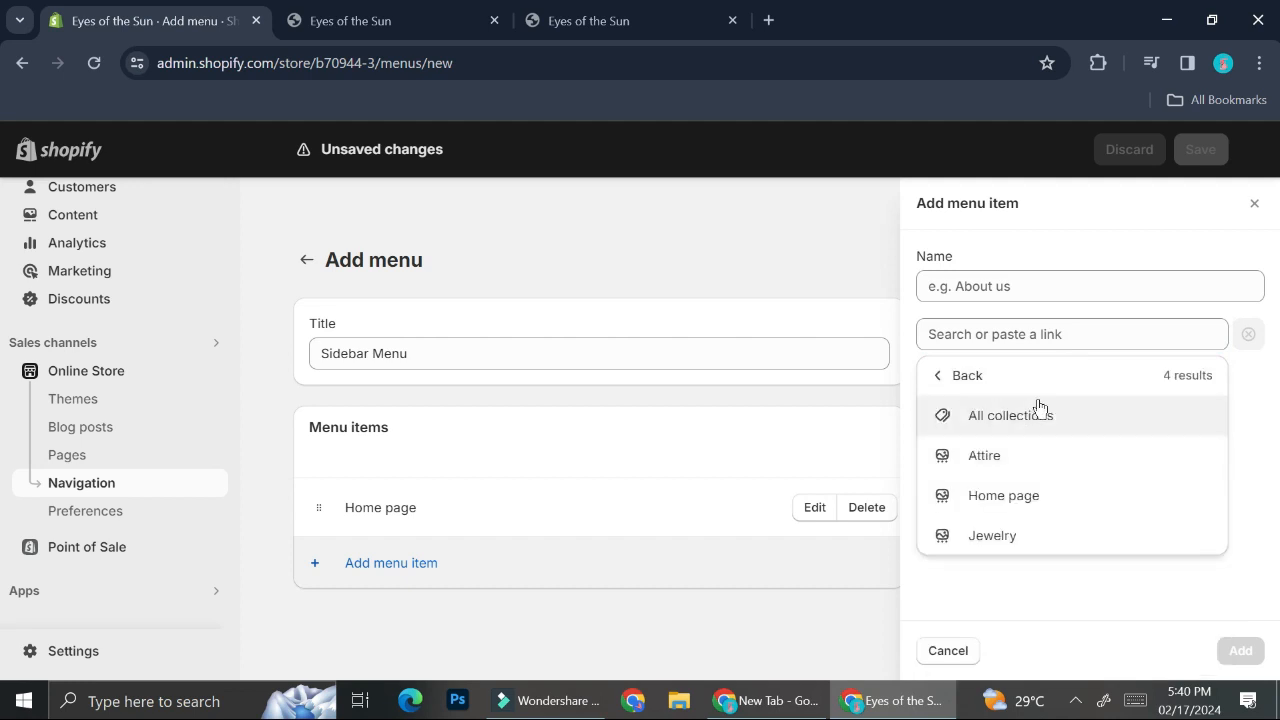
left_click(1019, 456)
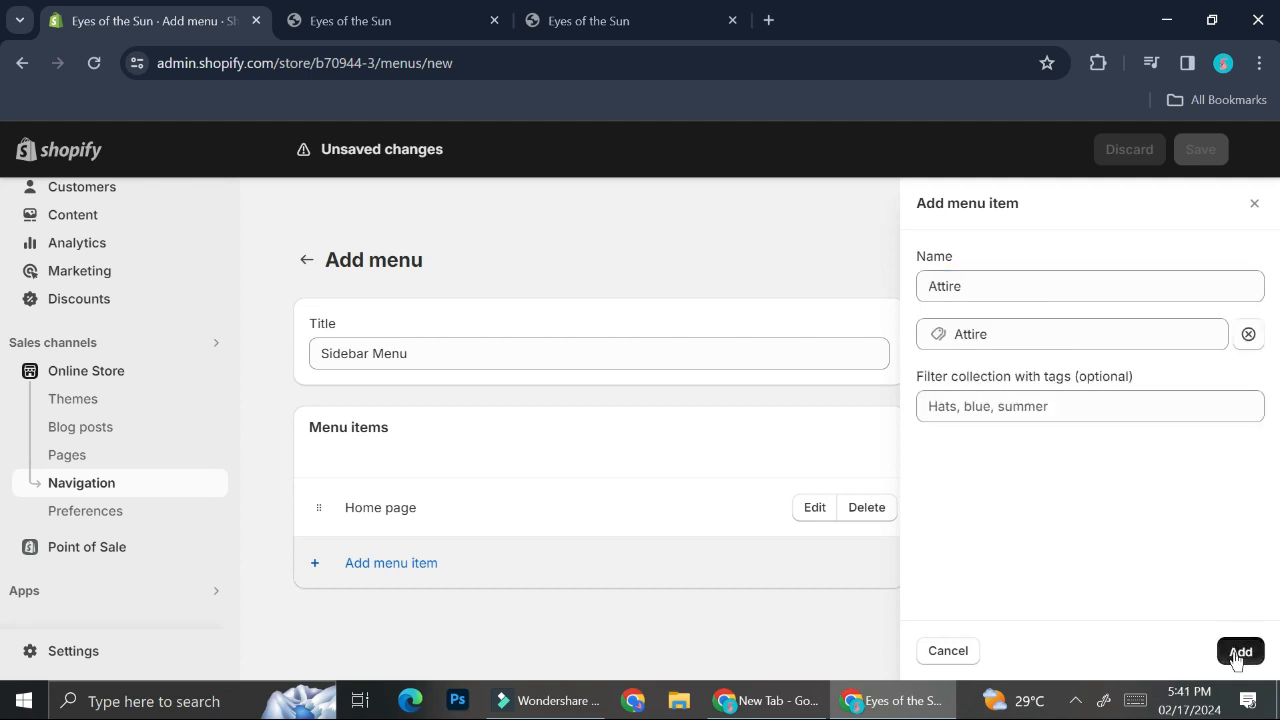
left_click(1238, 651)
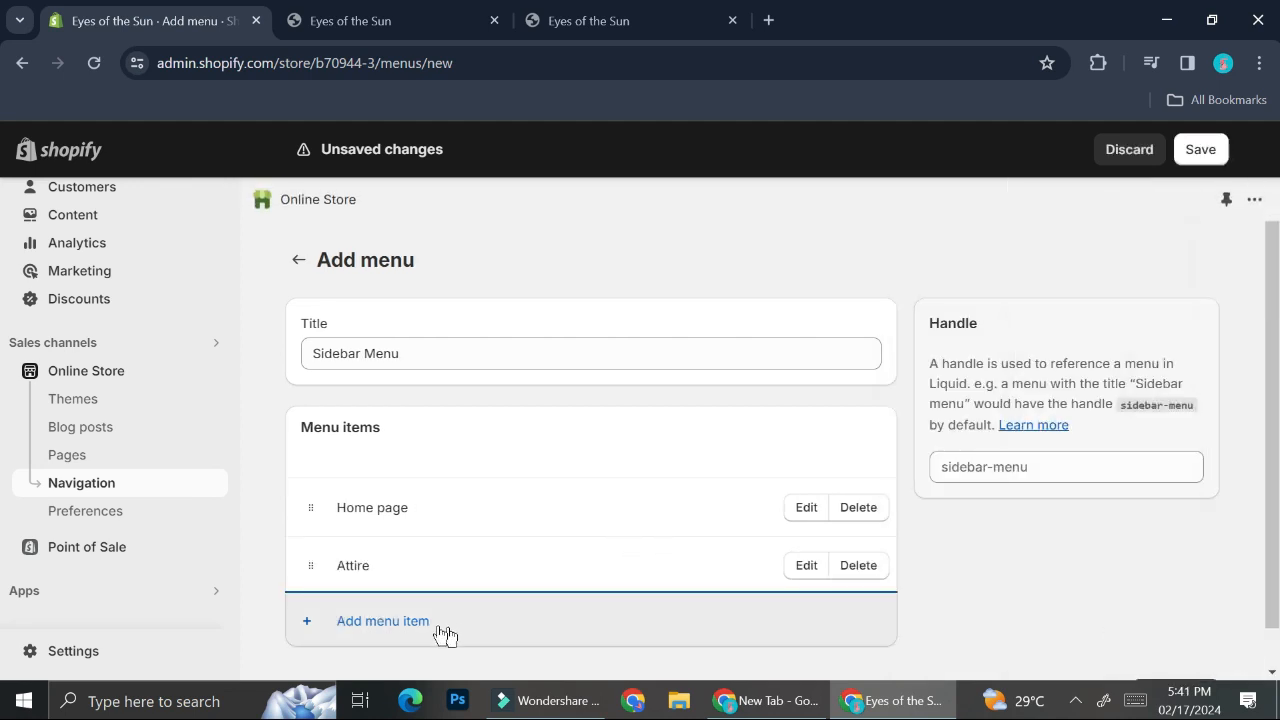
- Add a third menu item linking to the Jewelry collection, named "Jewelry", and save the Sidebar Menu
left_click(392, 620)
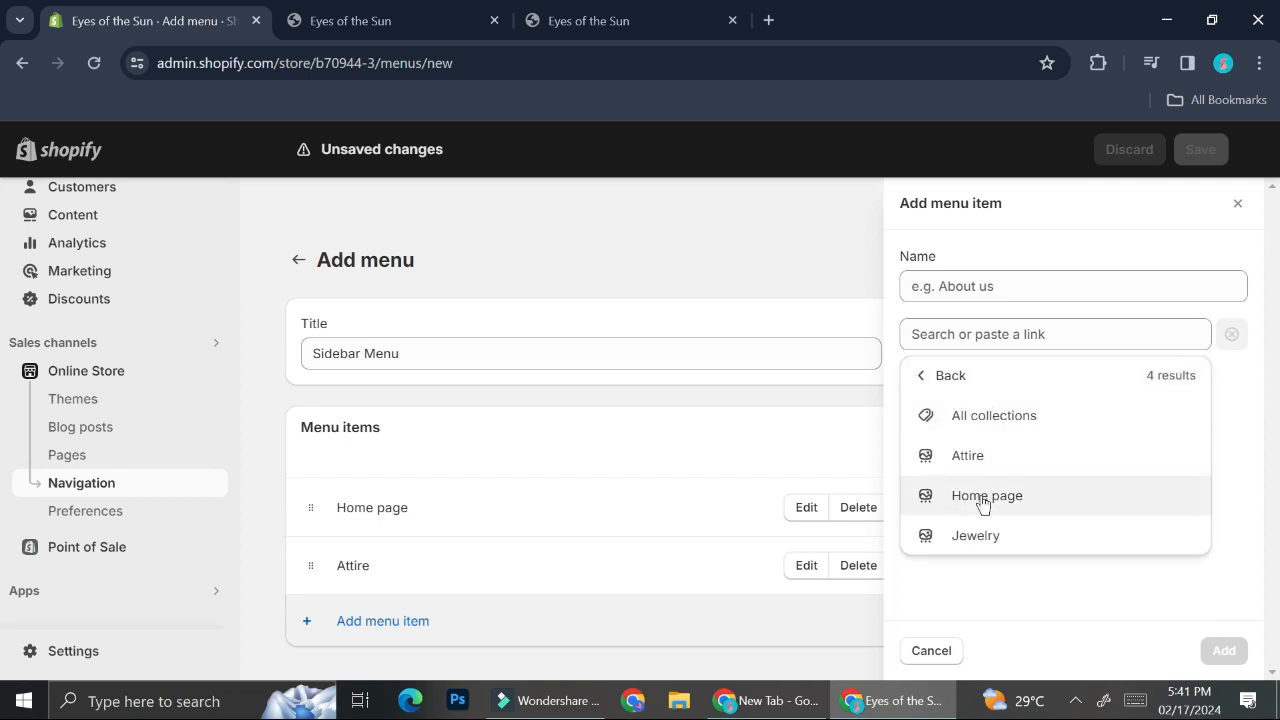
left_click(975, 536)
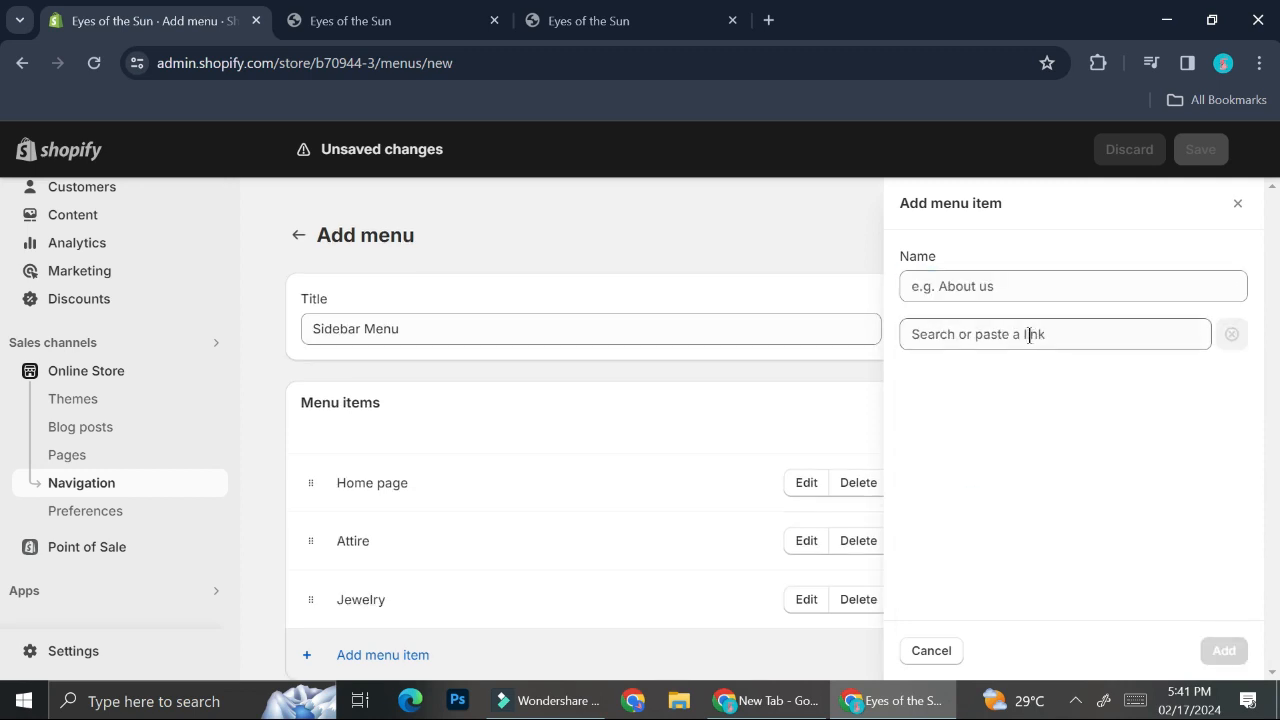
left_click(932, 652)
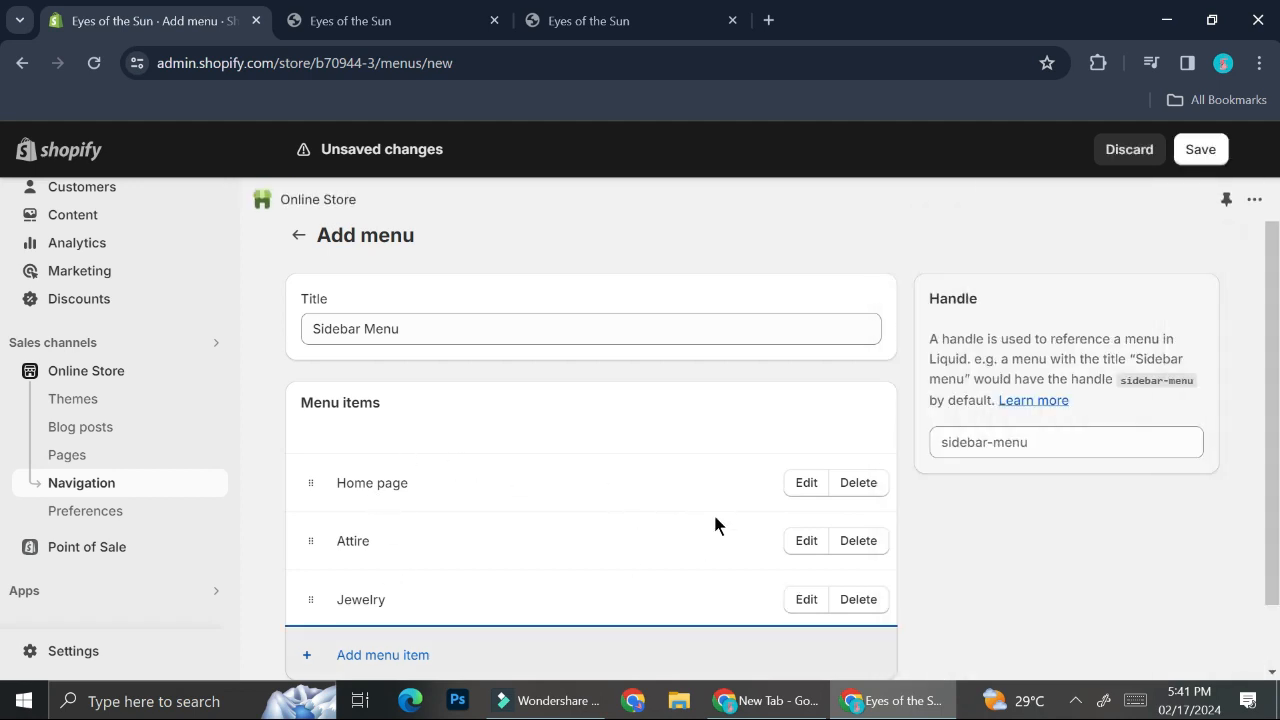
scroll(924, 605, "down", 1)
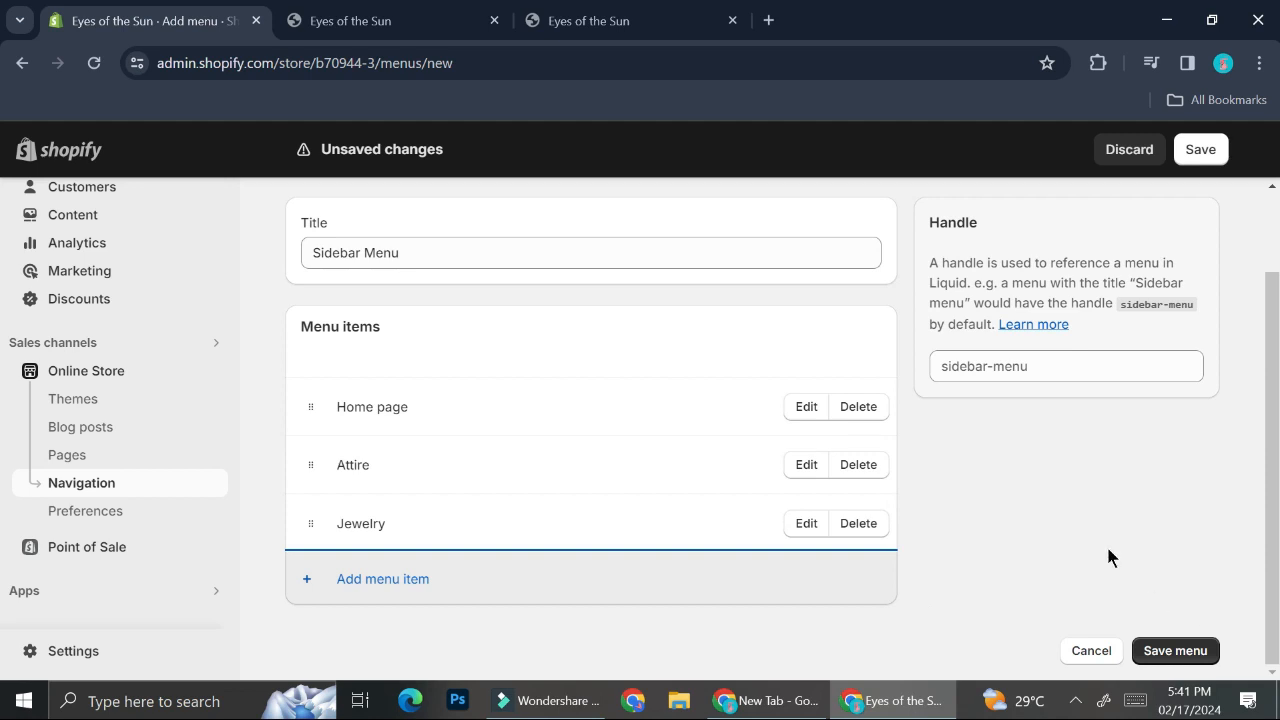
left_click(1190, 650)
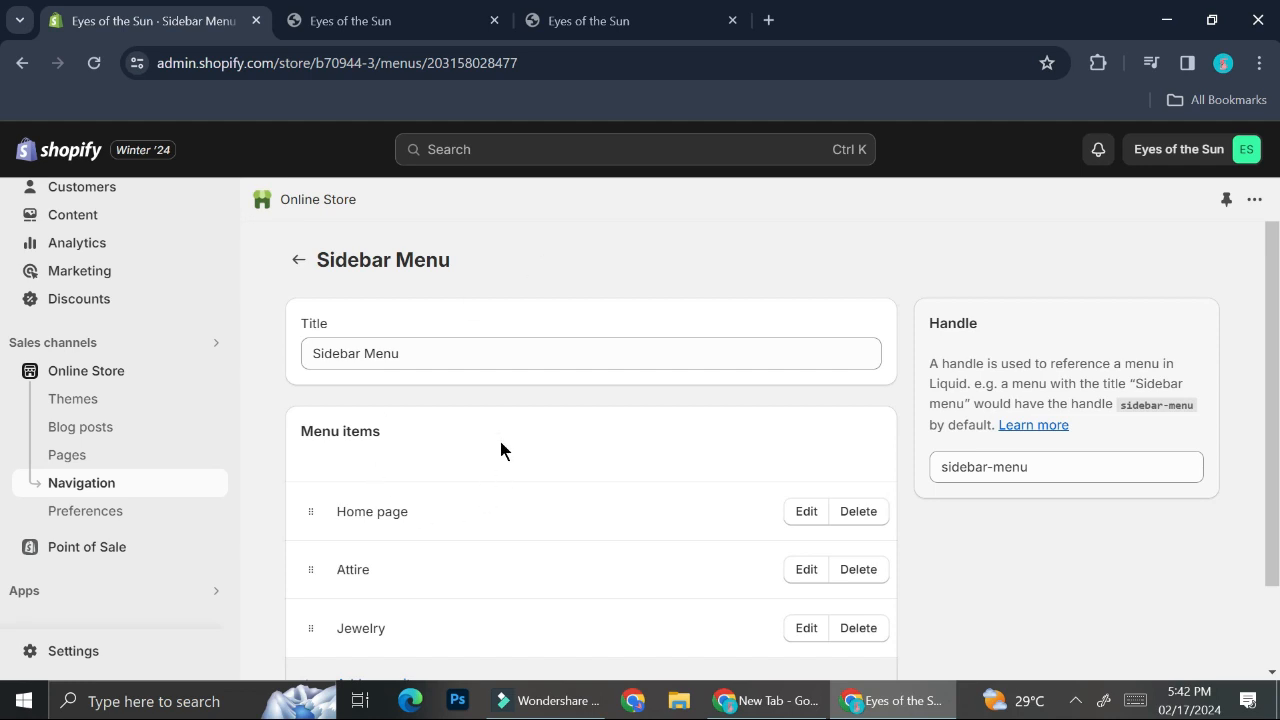
- In the Main menu, remove the Contact item and change the Home item's link to All collections
left_click(302, 261)
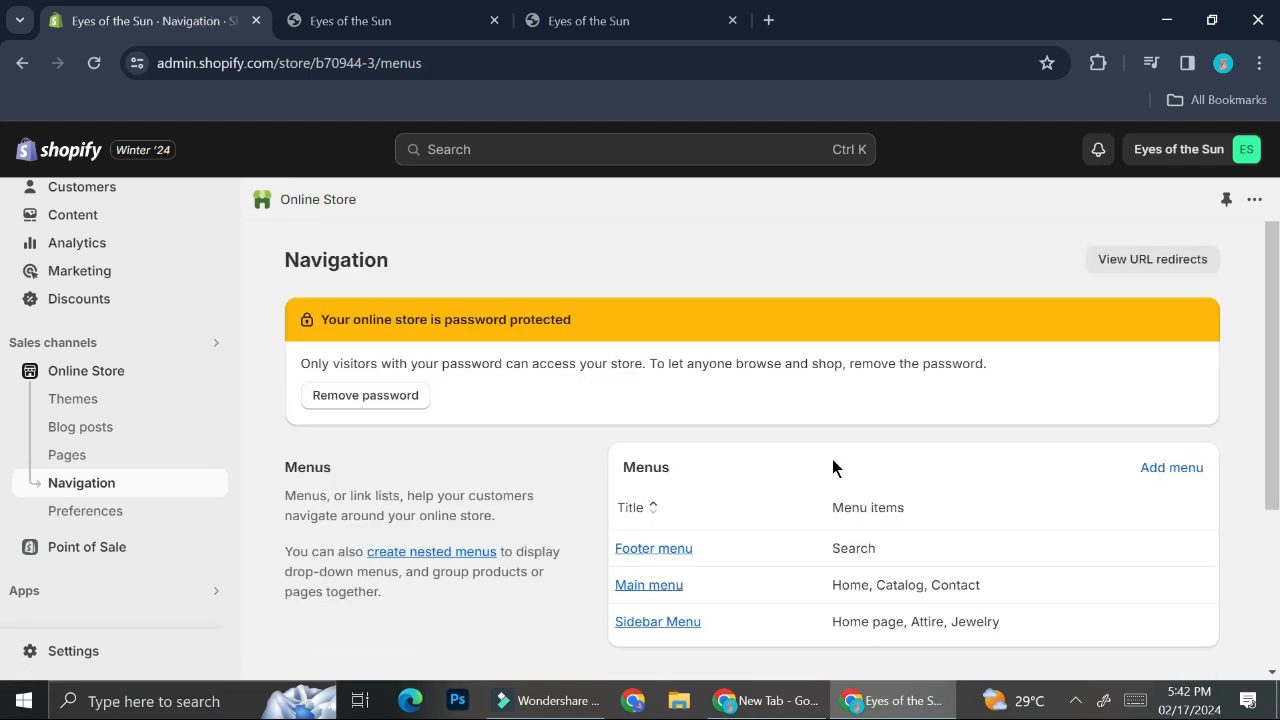
scroll(832, 459, "down", 1)
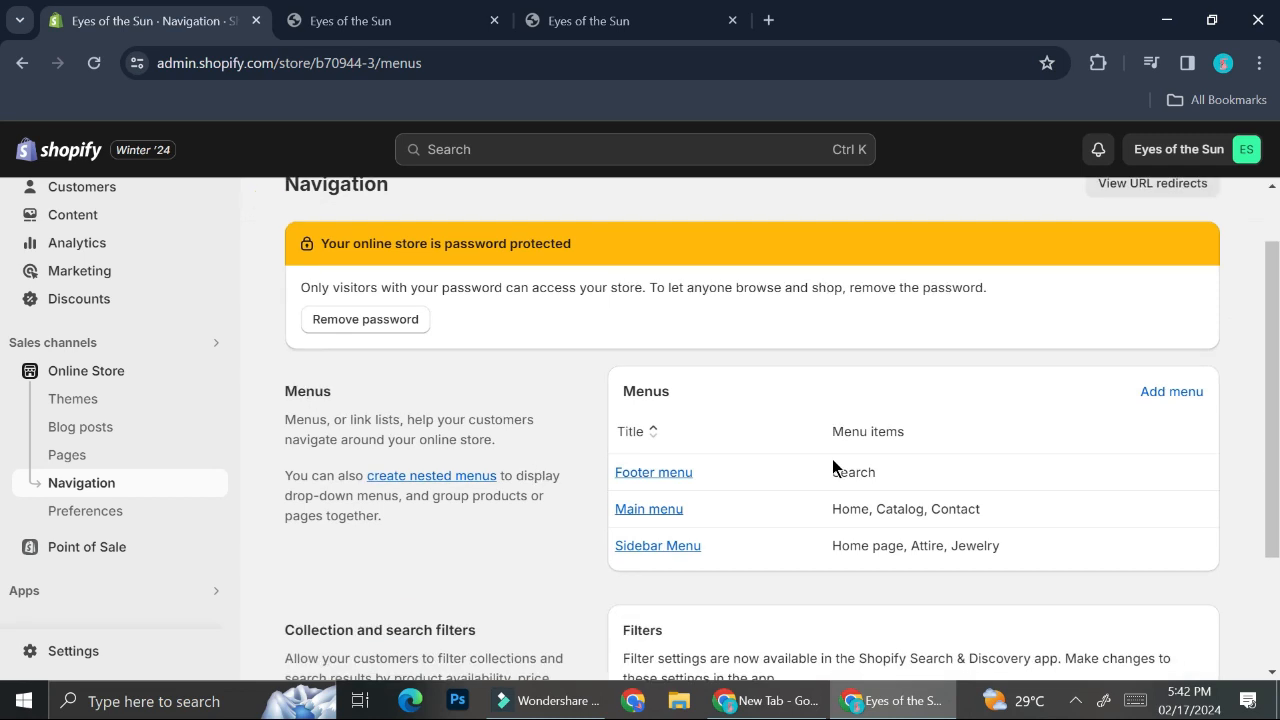
left_click(671, 511)
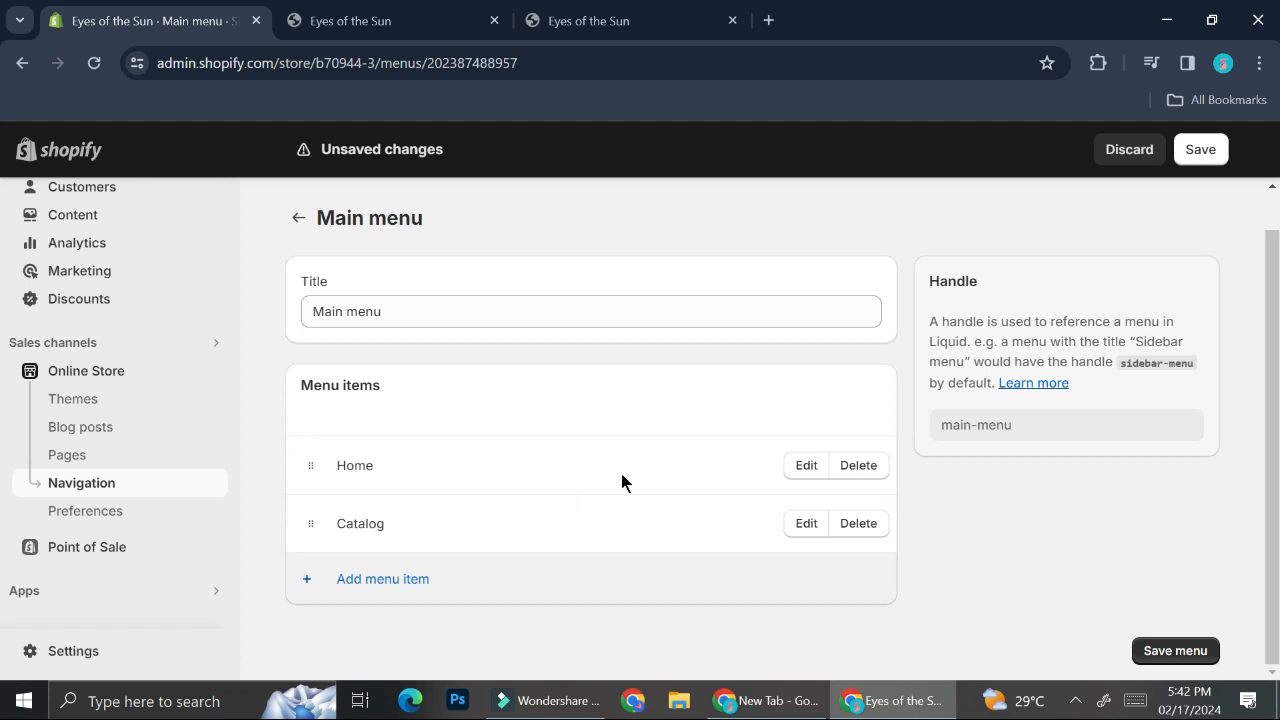
left_click(806, 466)
left_click(984, 330)
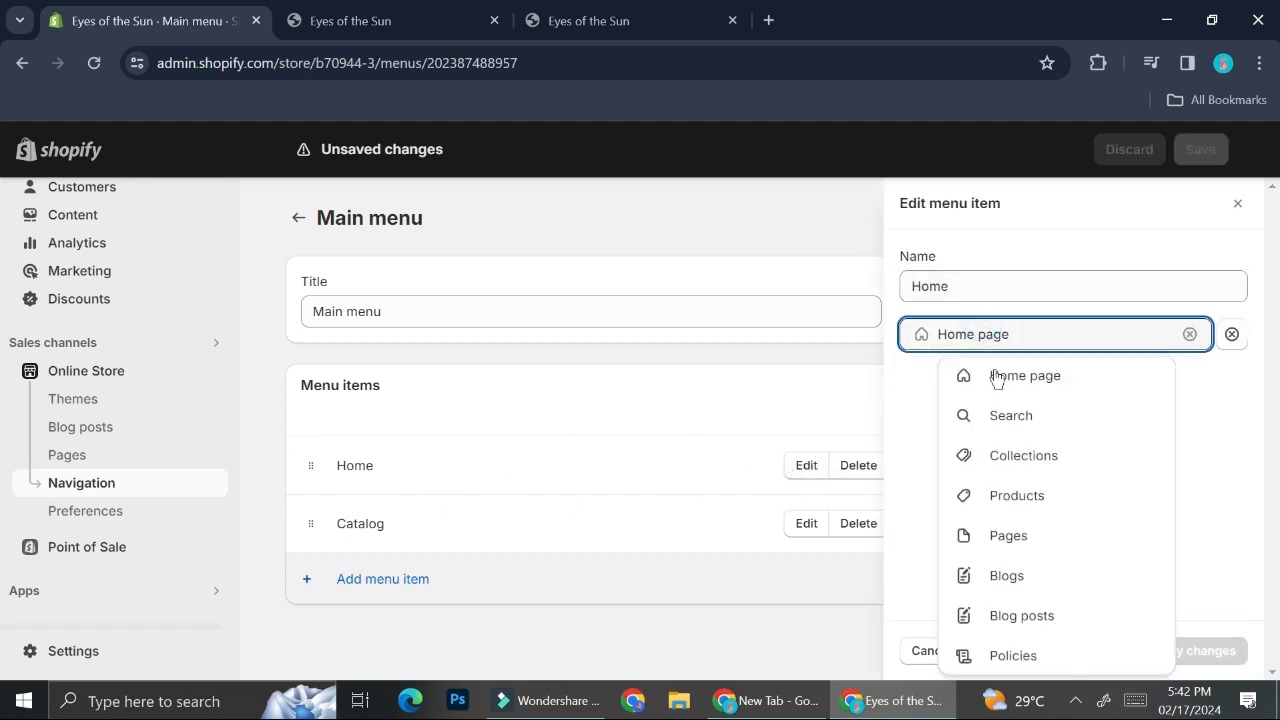
left_click(1000, 454)
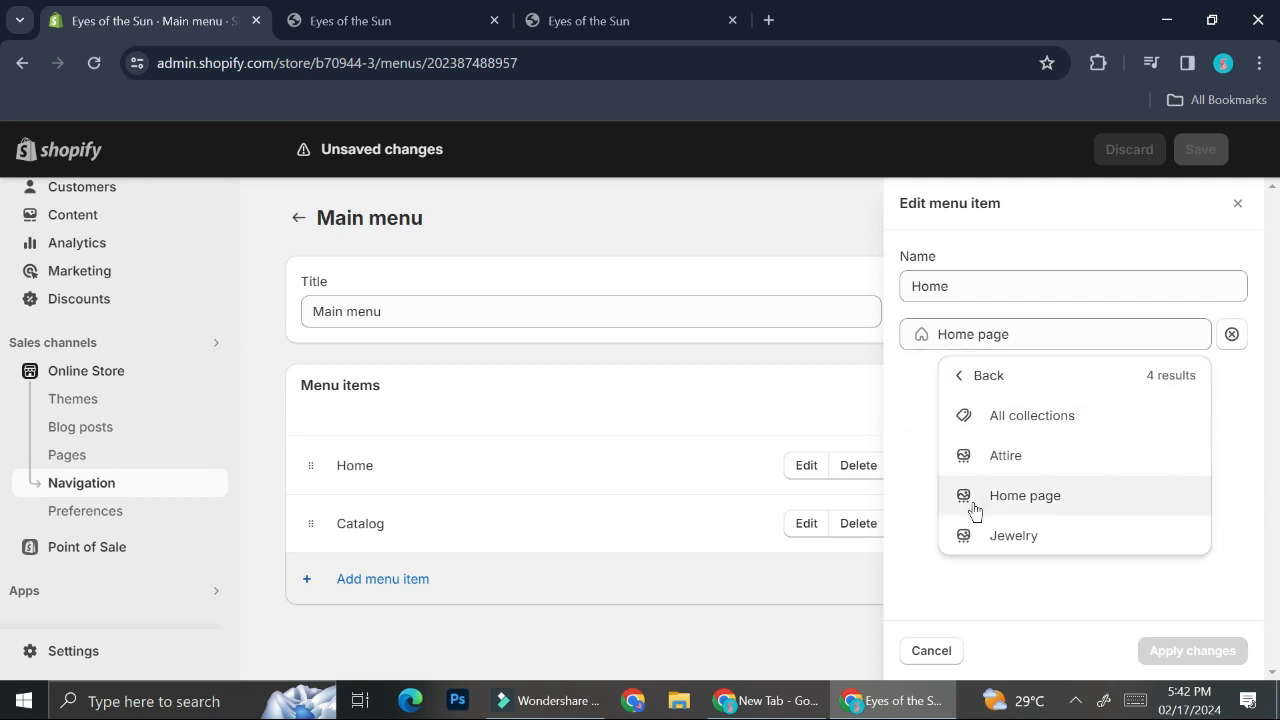
left_click(1012, 416)
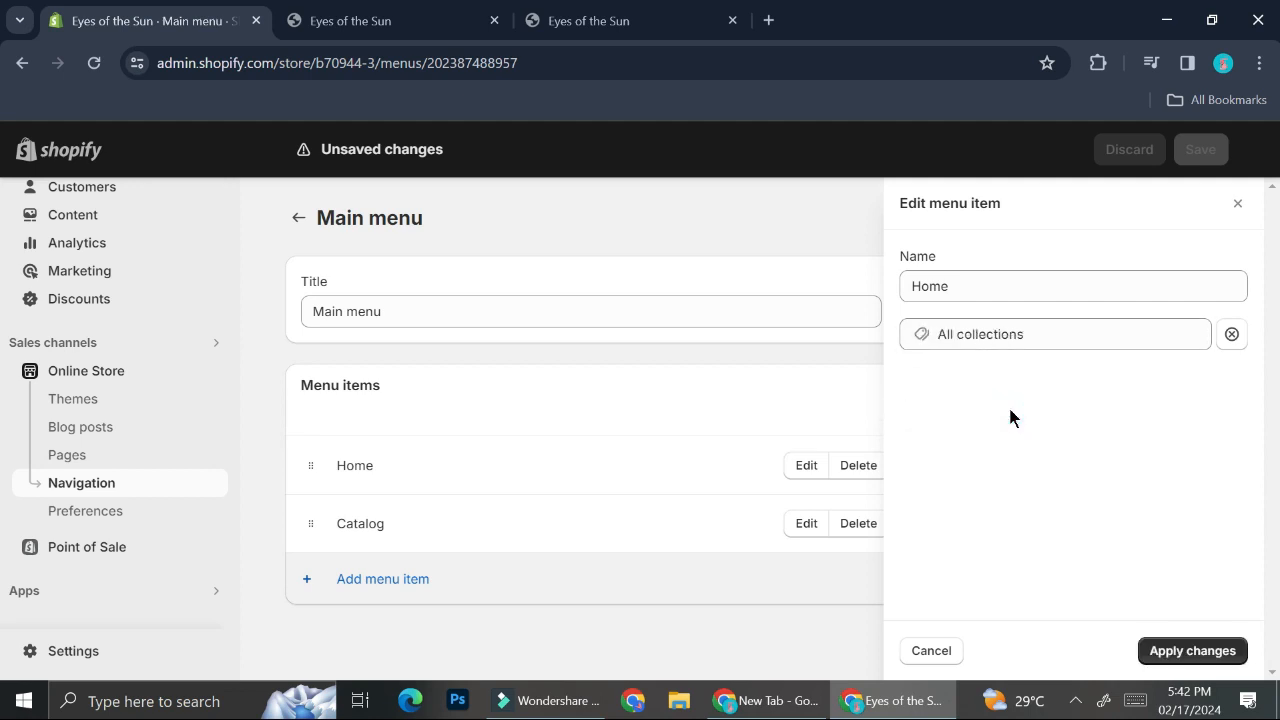
left_click(1166, 654)
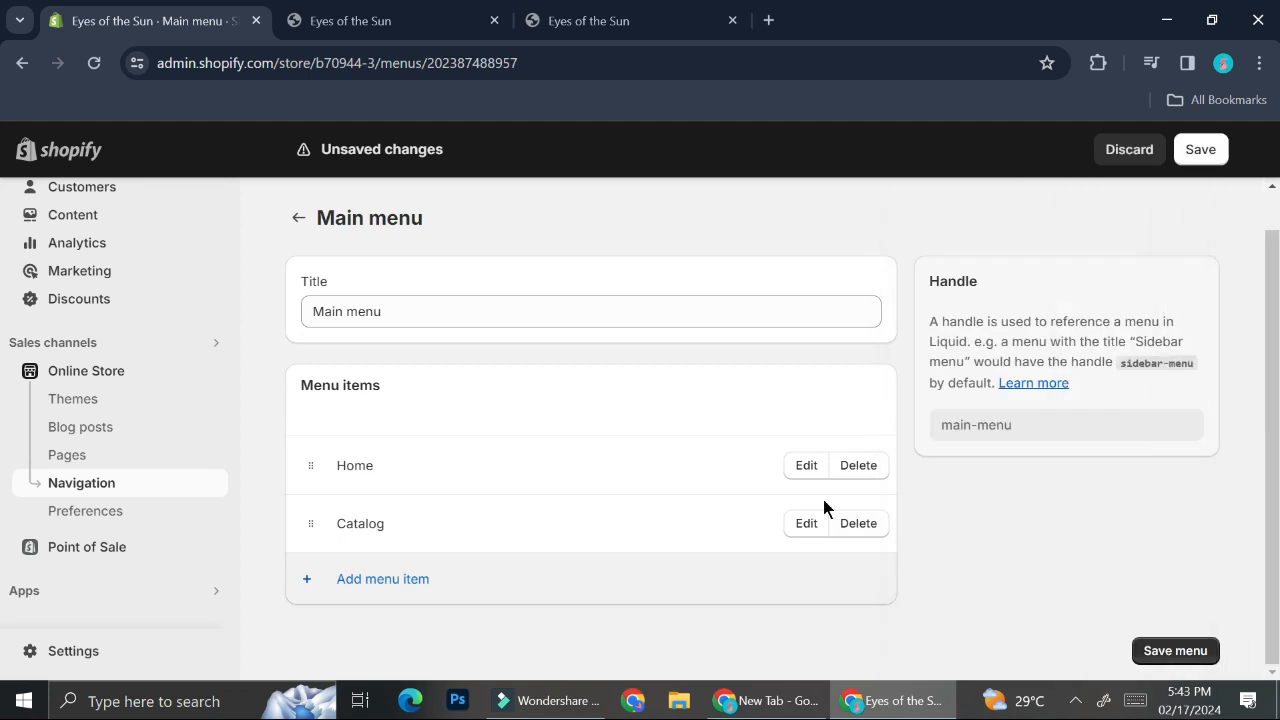
- Change the Catalog item to link to the About Us page and rename it "About Us"
left_click(805, 525)
left_click(1045, 335)
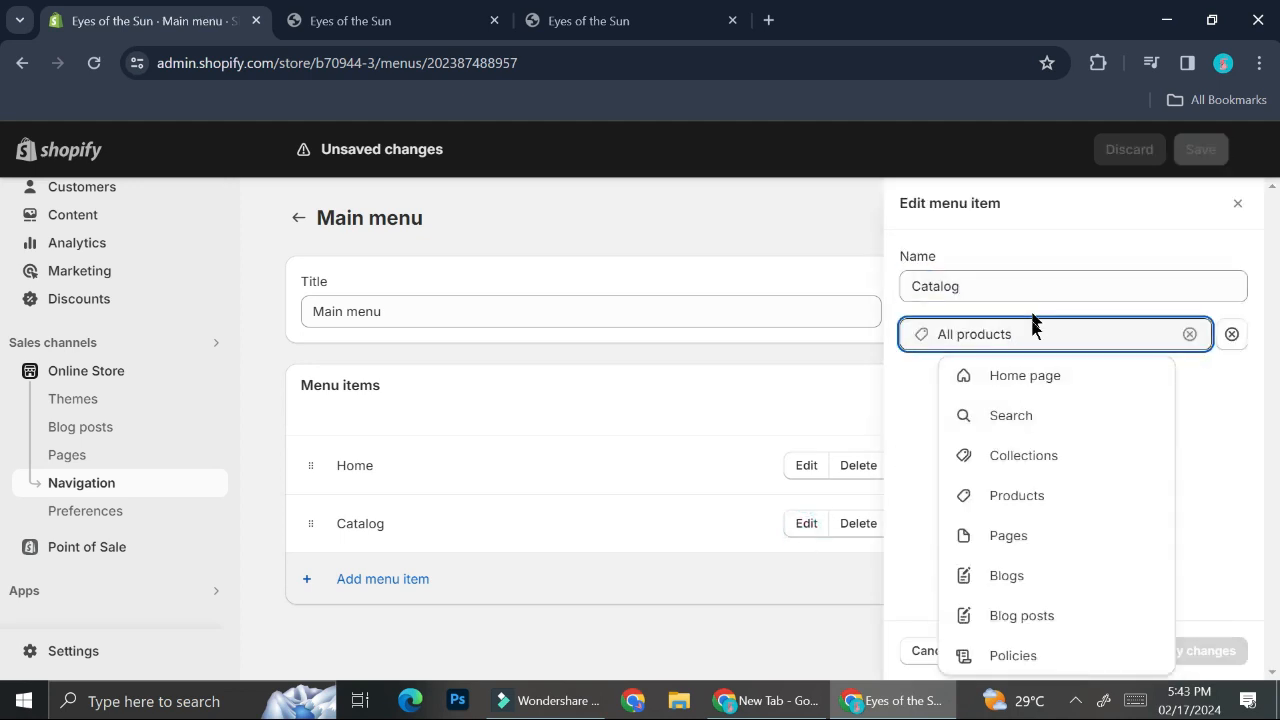
key("ctrl+a")
type("abo")
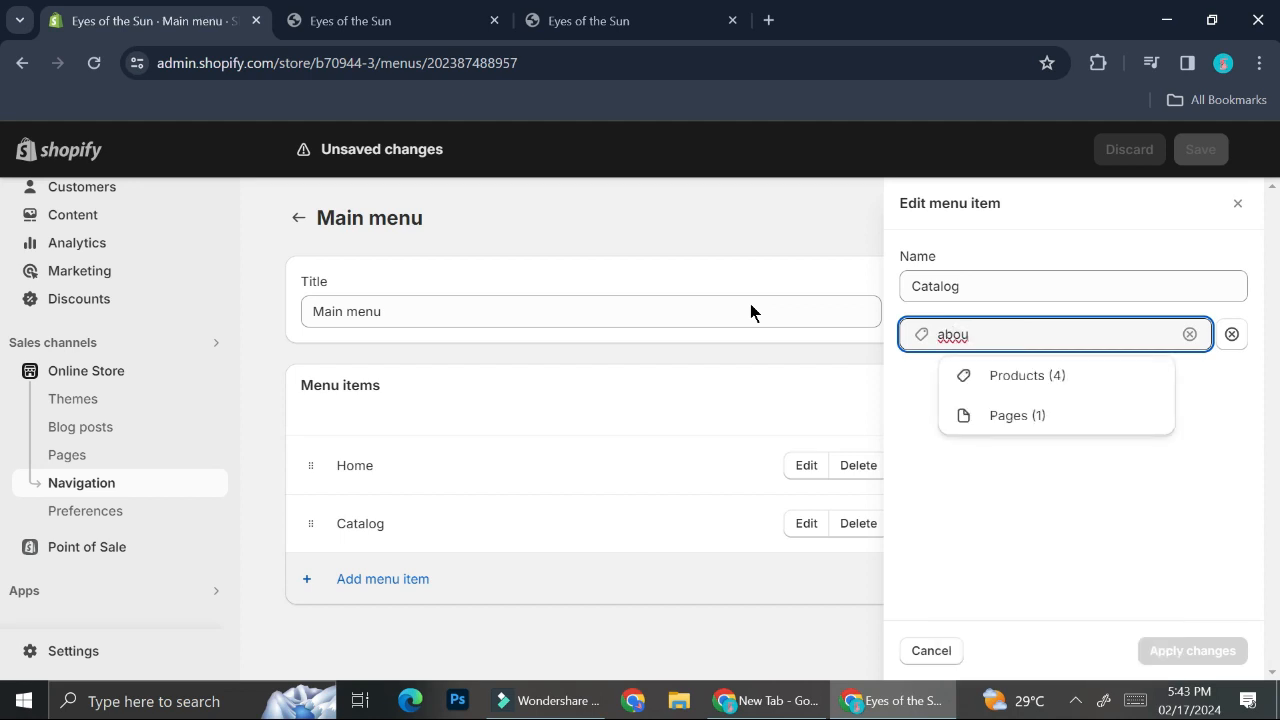
type("t Us")
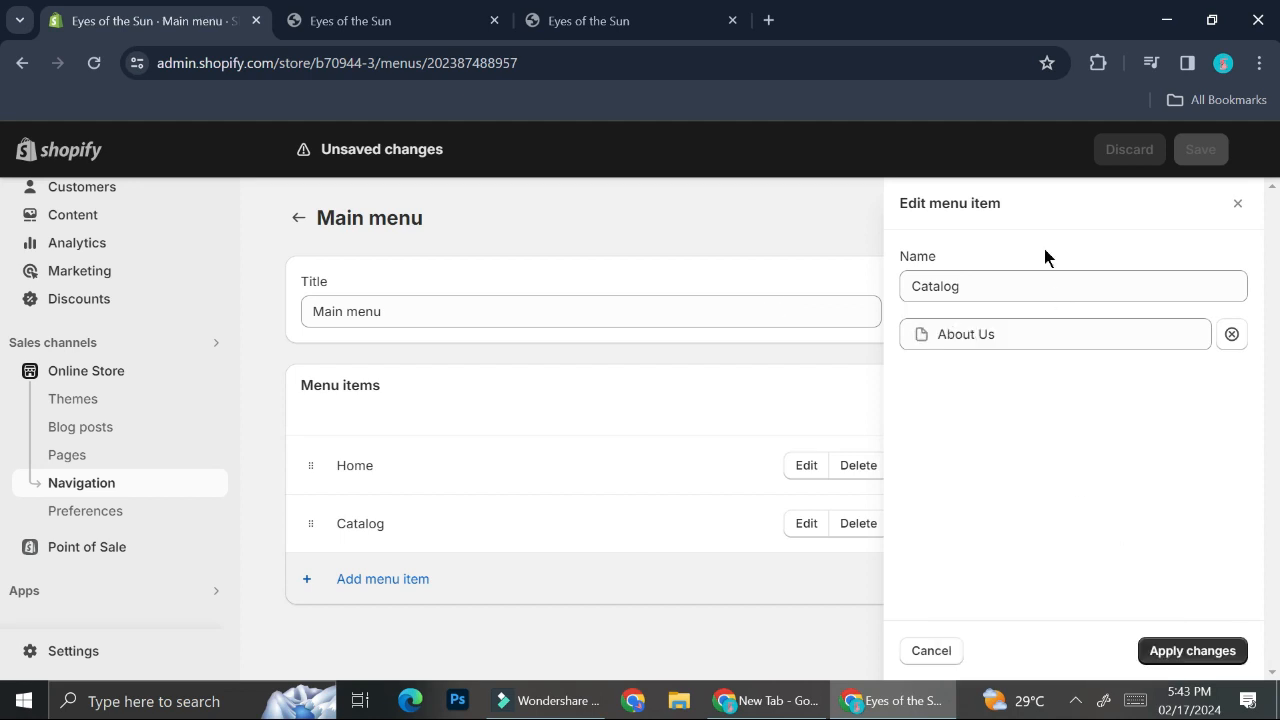
double_click(1012, 288)
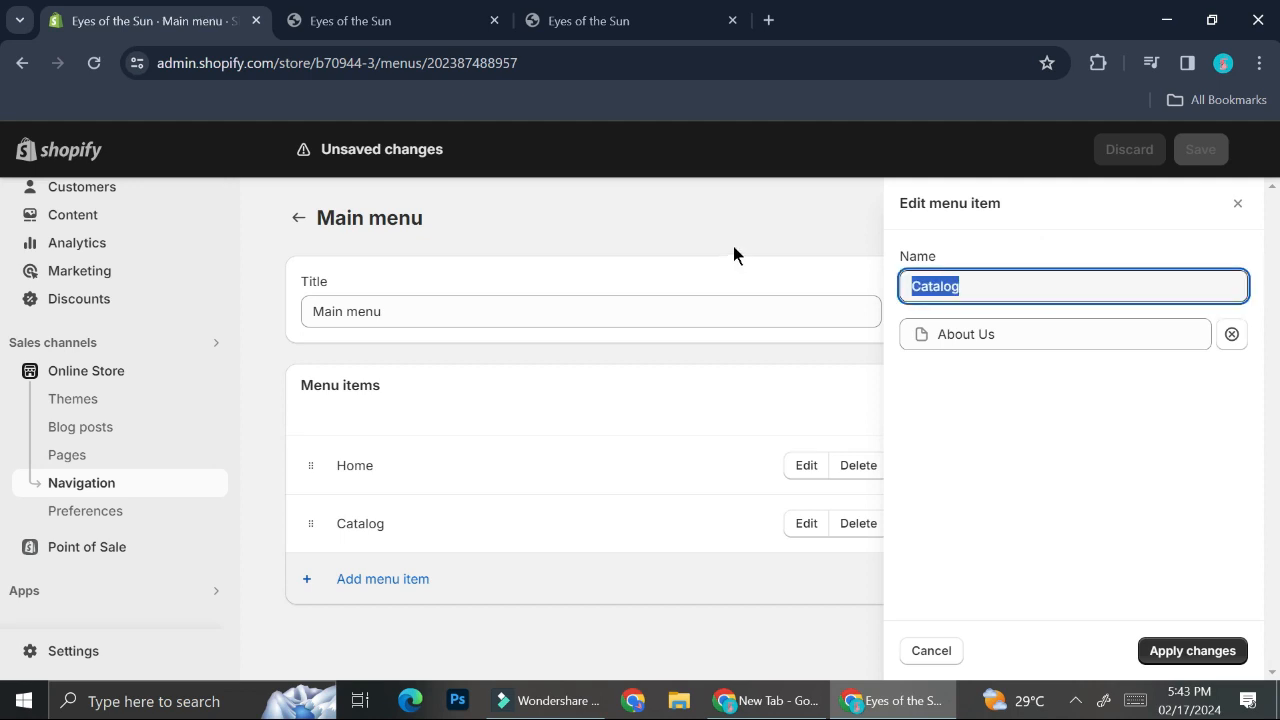
type("About")
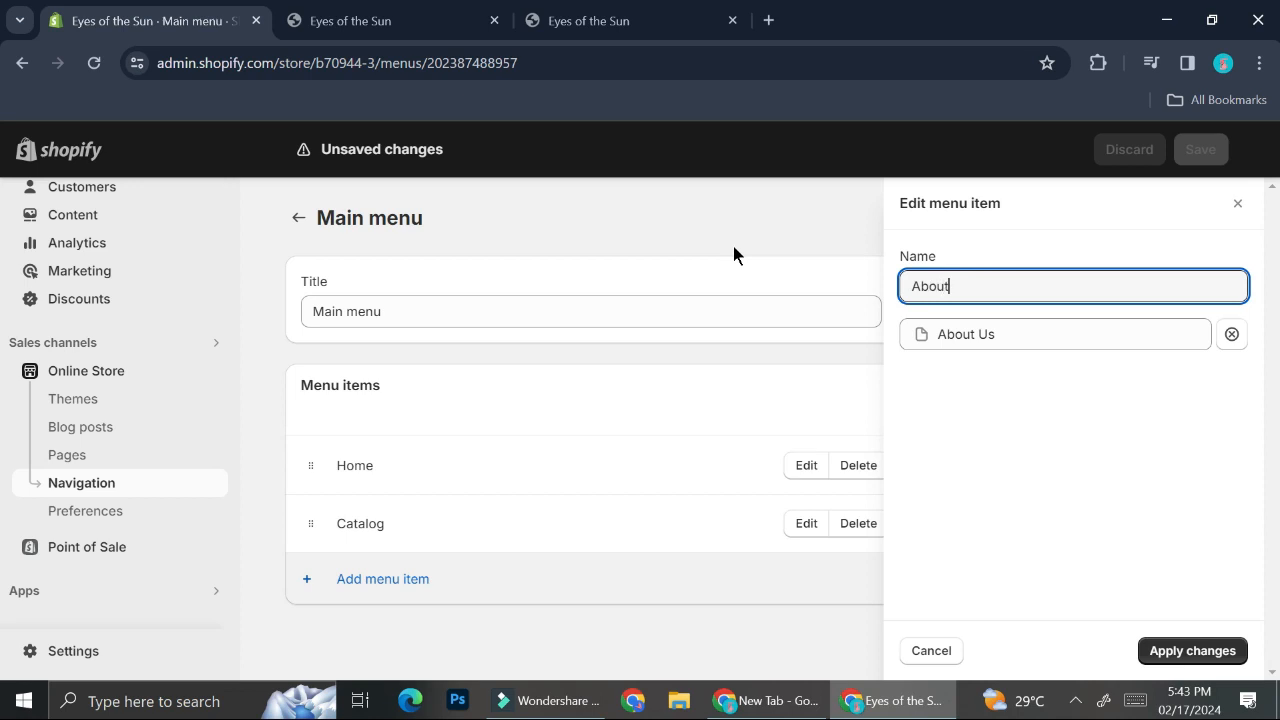
type(" Us")
left_click(1211, 654)
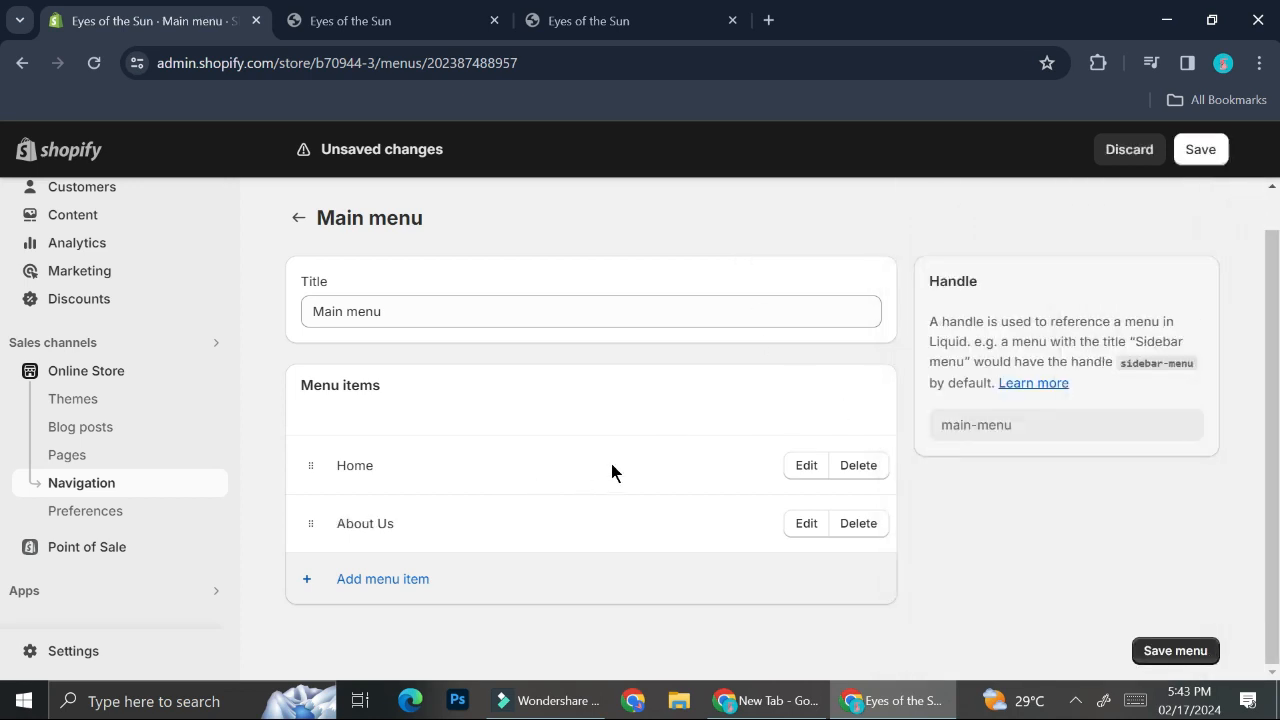
- Rename the Main menu's Home item as "Collections"
left_click(804, 468)
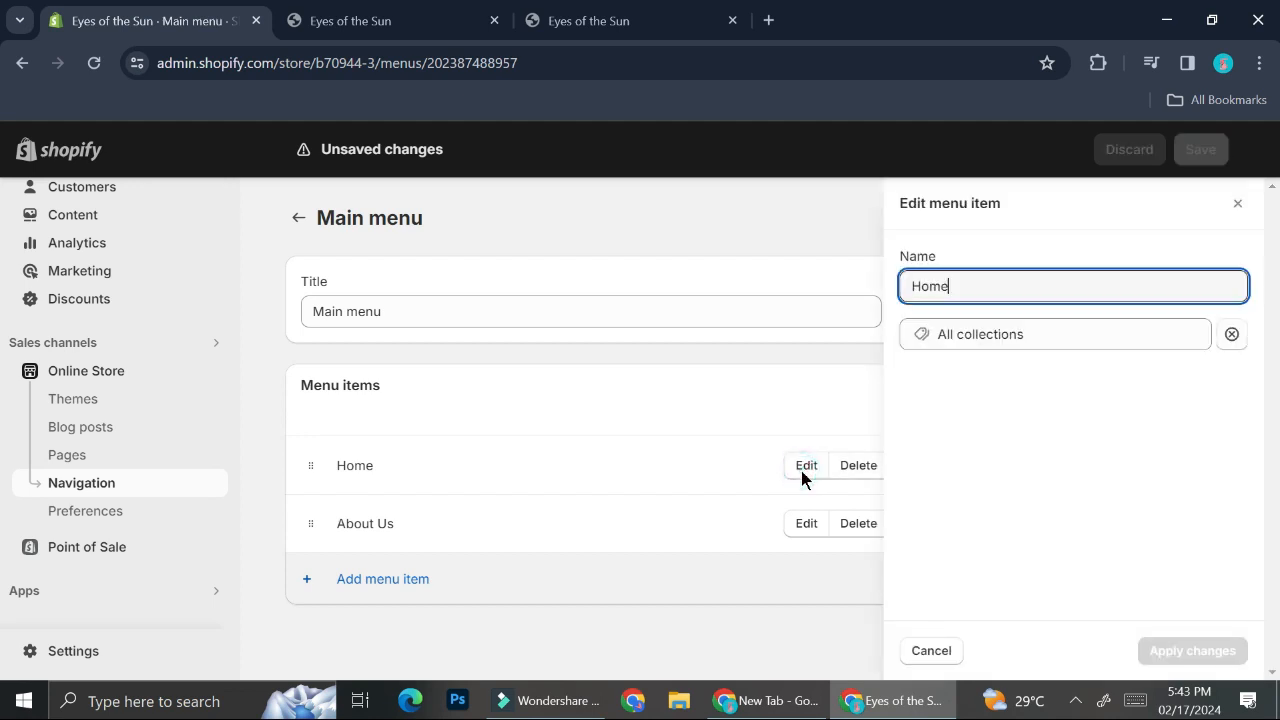
double_click(980, 283)
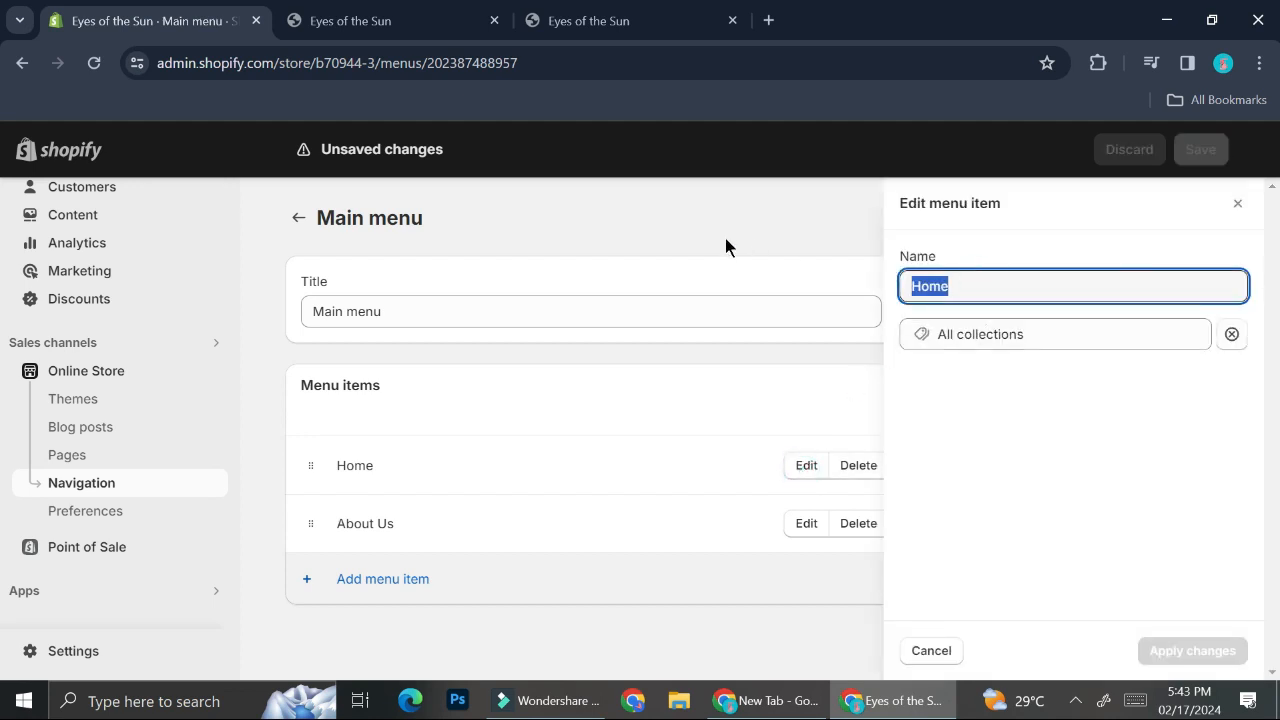
type("Collec")
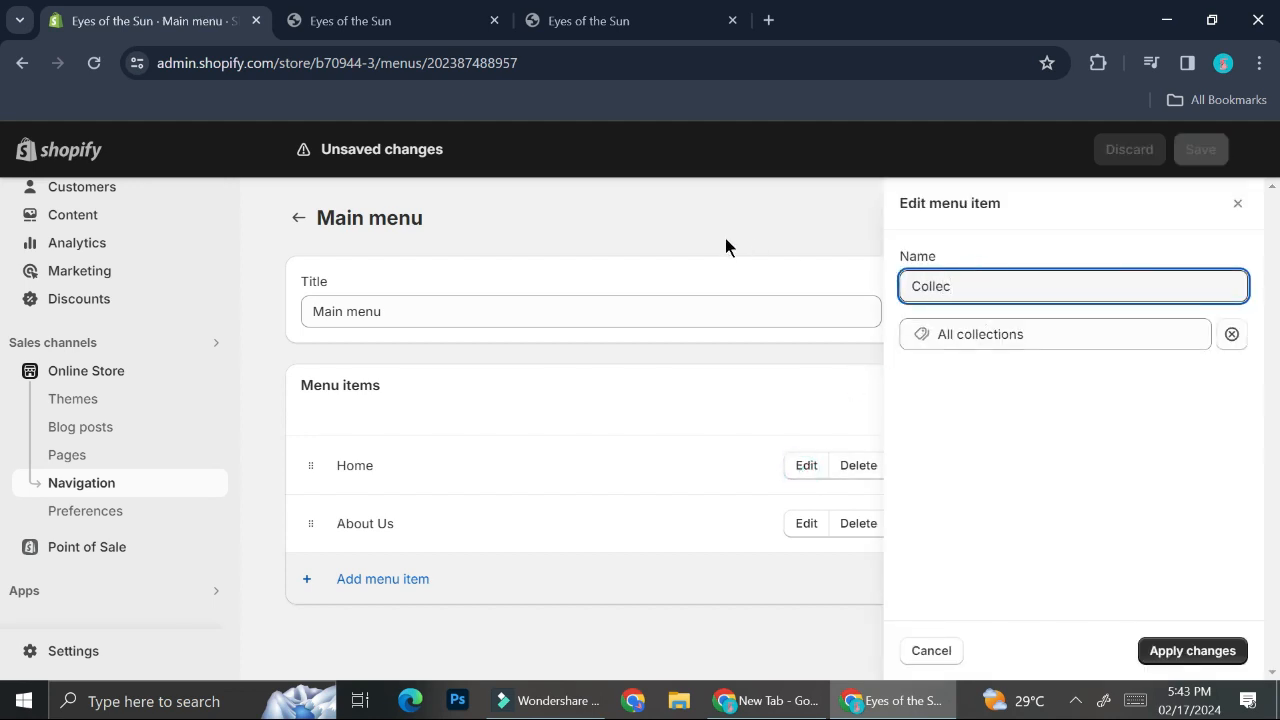
type("tions")
left_click(1208, 651)
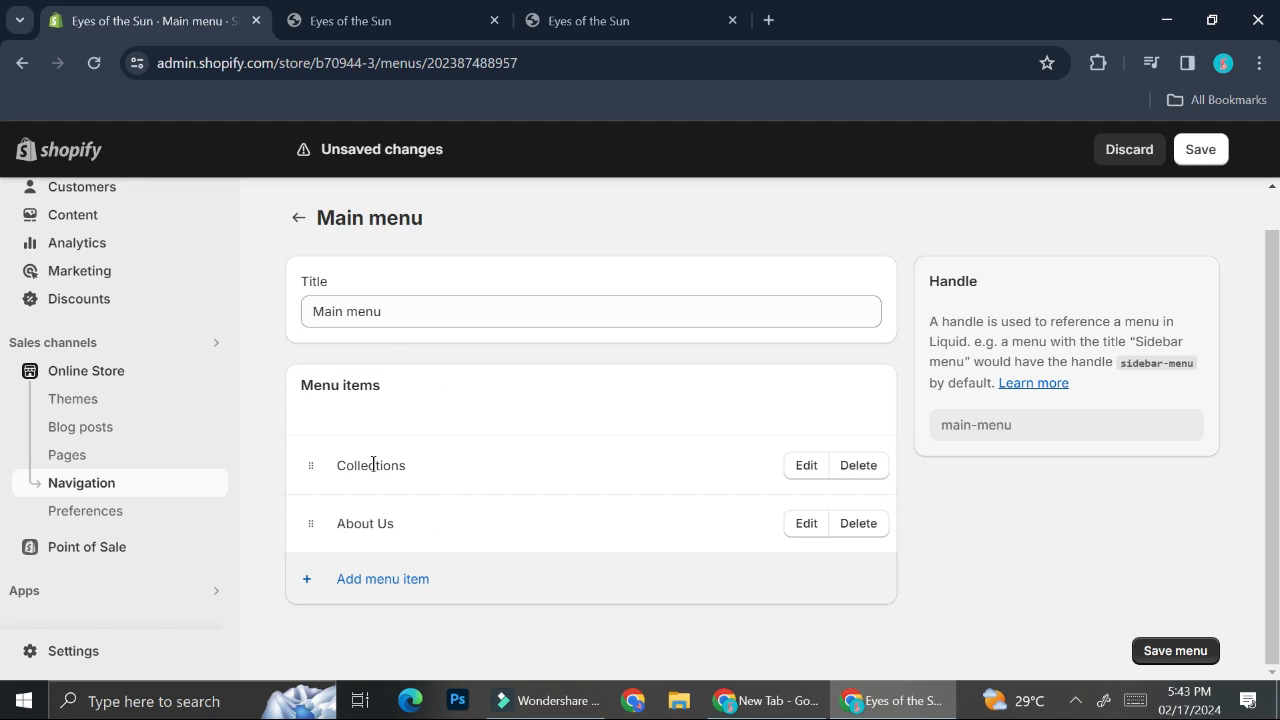
- Save the Main menu changes and return to the navigation overview to review the list of menus
left_click(300, 222)
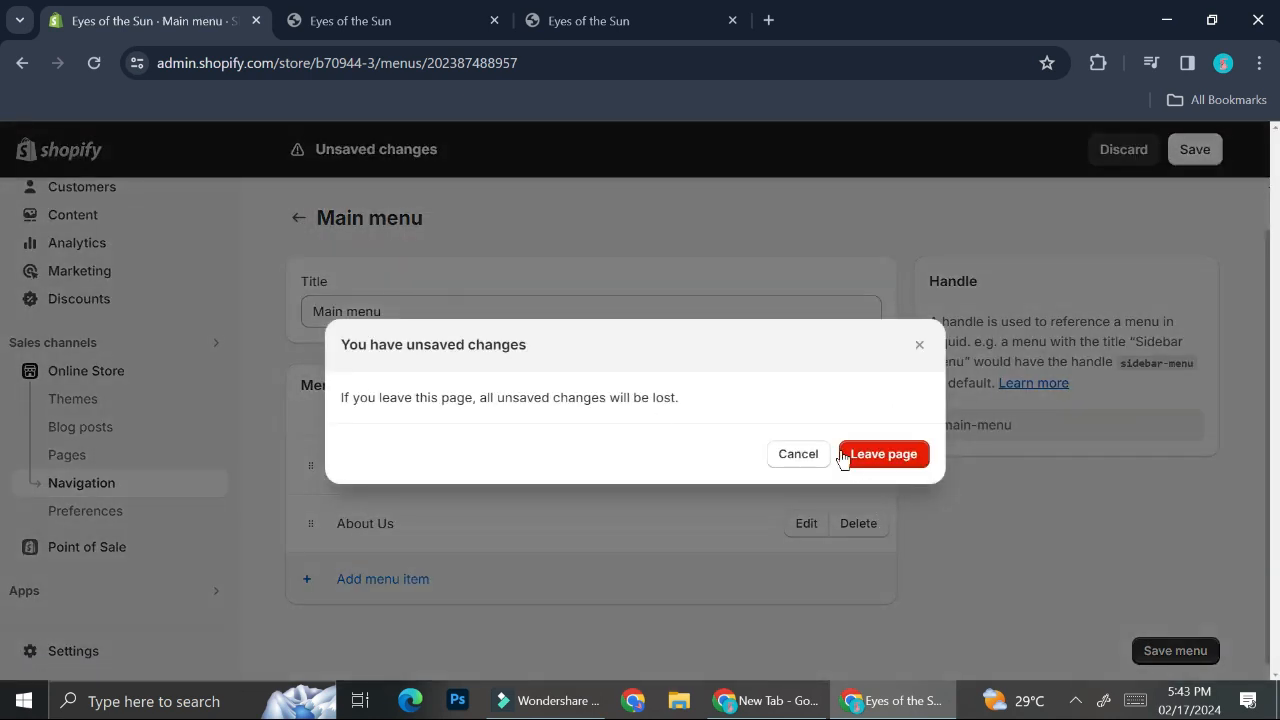
left_click(795, 453)
left_click(1158, 651)
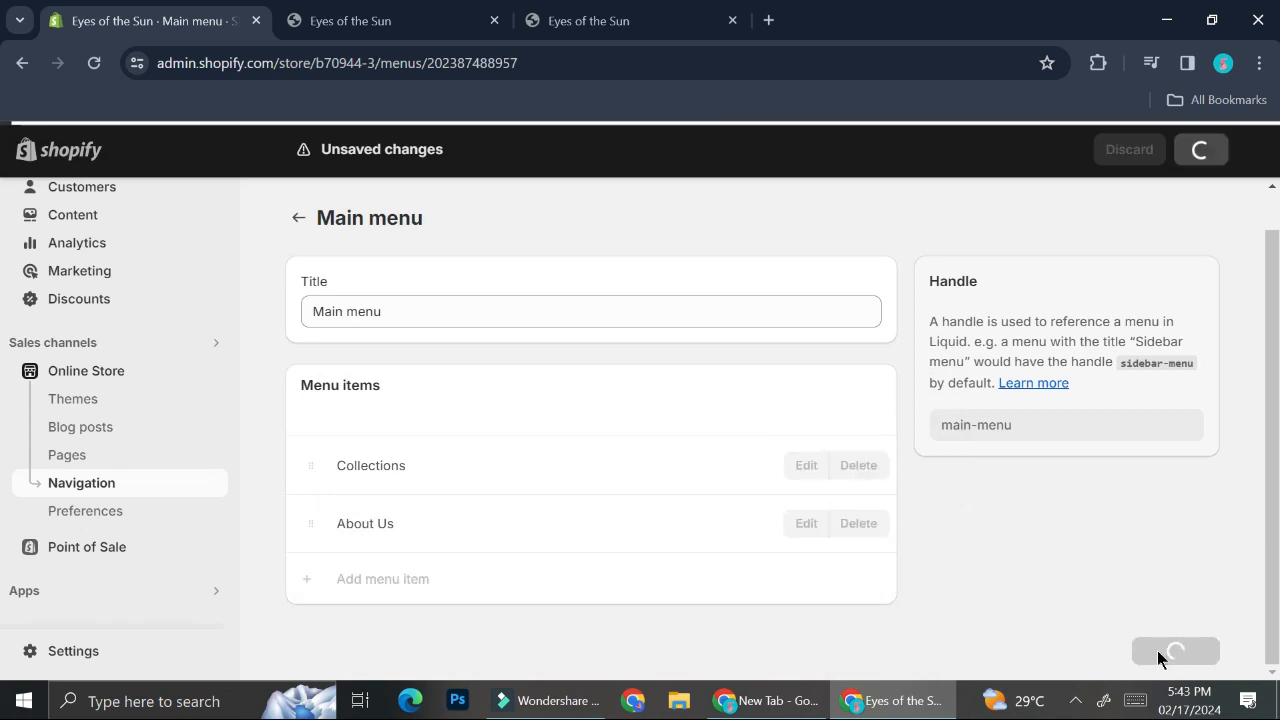
left_click(299, 218)
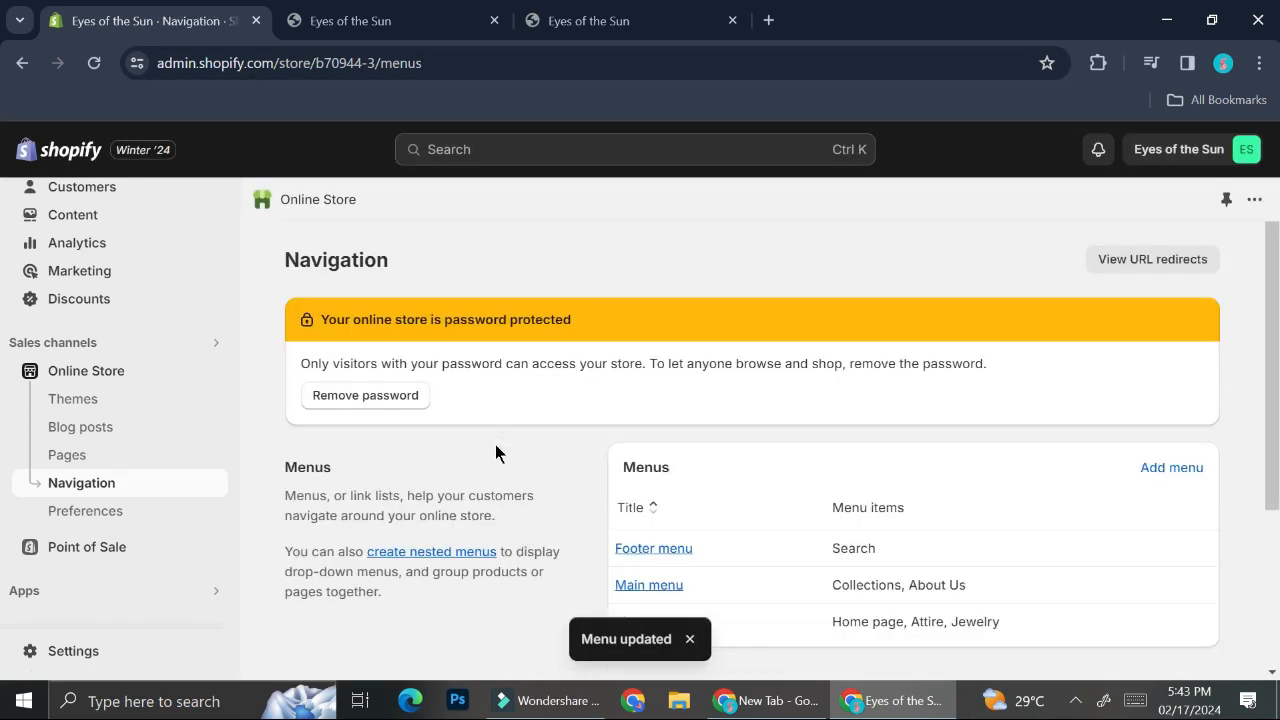
scroll(685, 504, "down", 3)
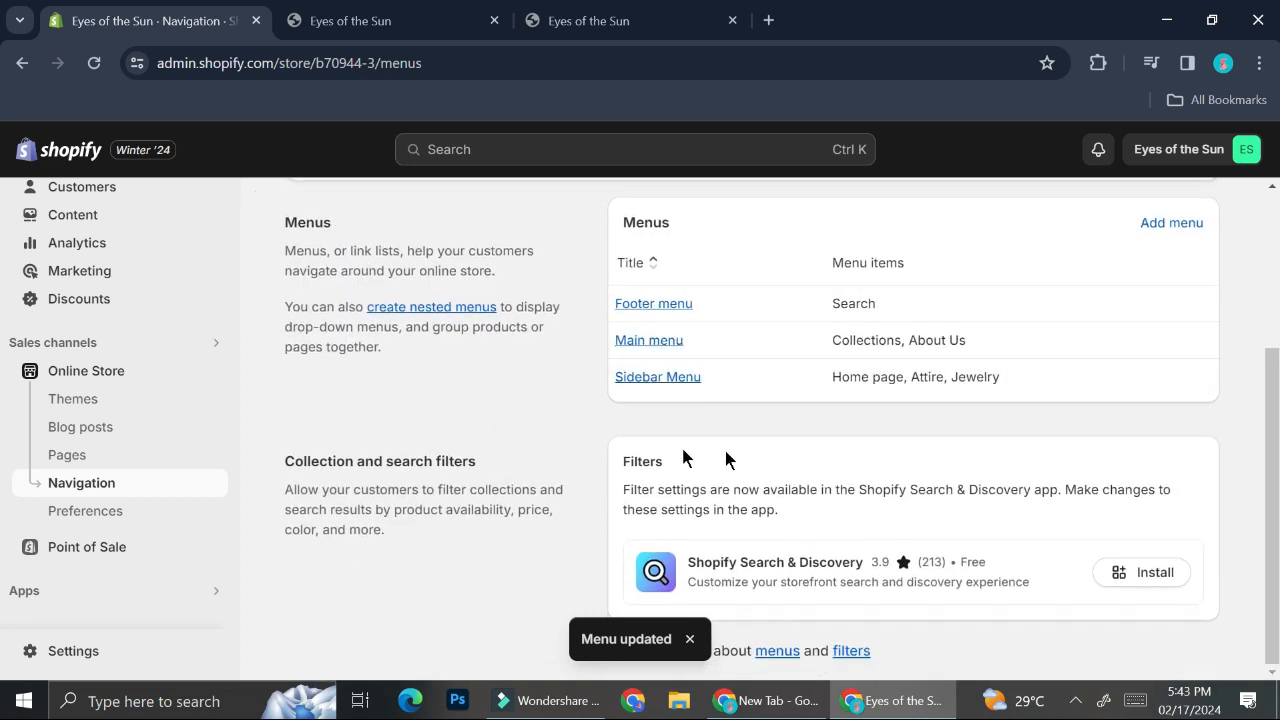
scroll(487, 327, "up", 1)
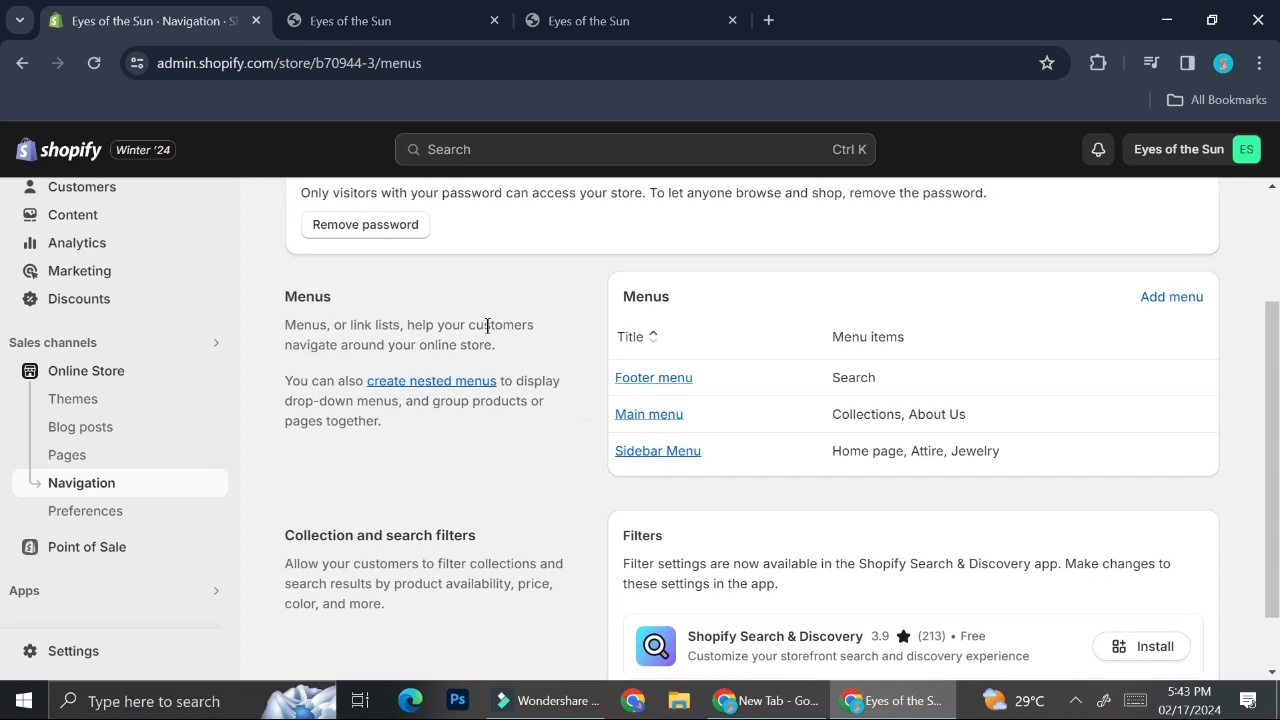
- Reload the storefront home page to check its header links, and close the duplicate storefront tab
left_click(360, 20)
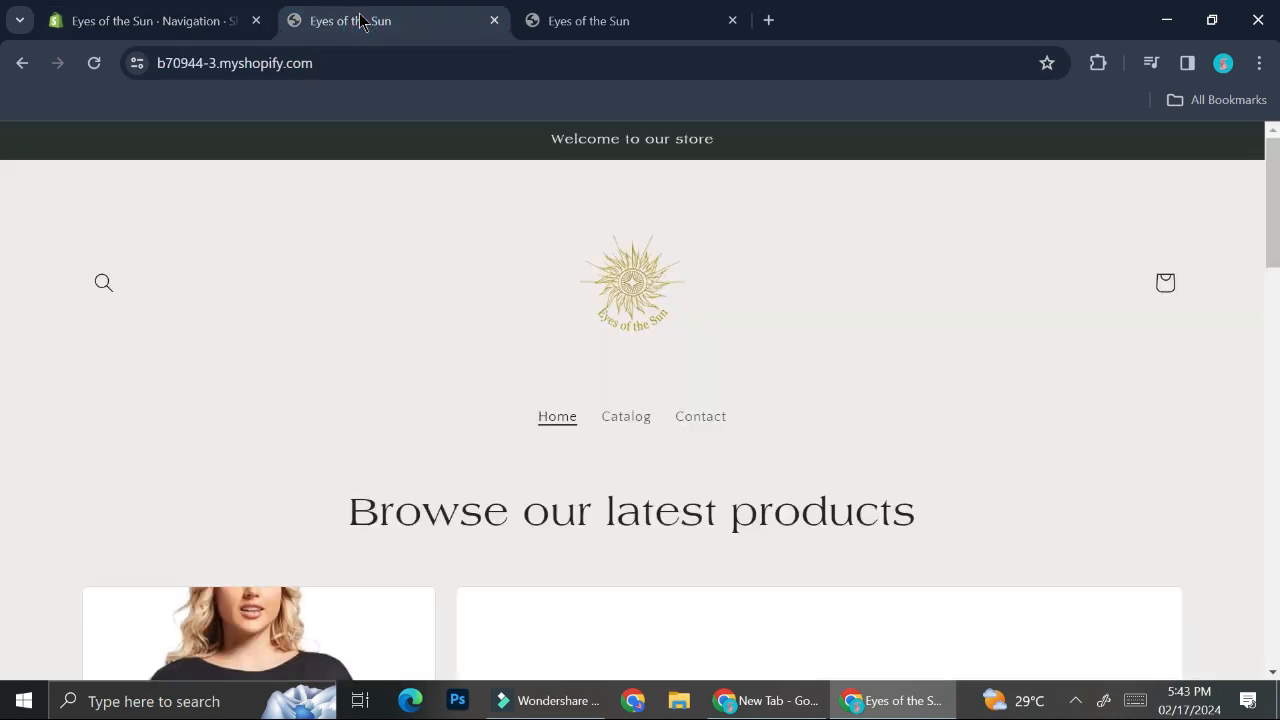
left_click(94, 63)
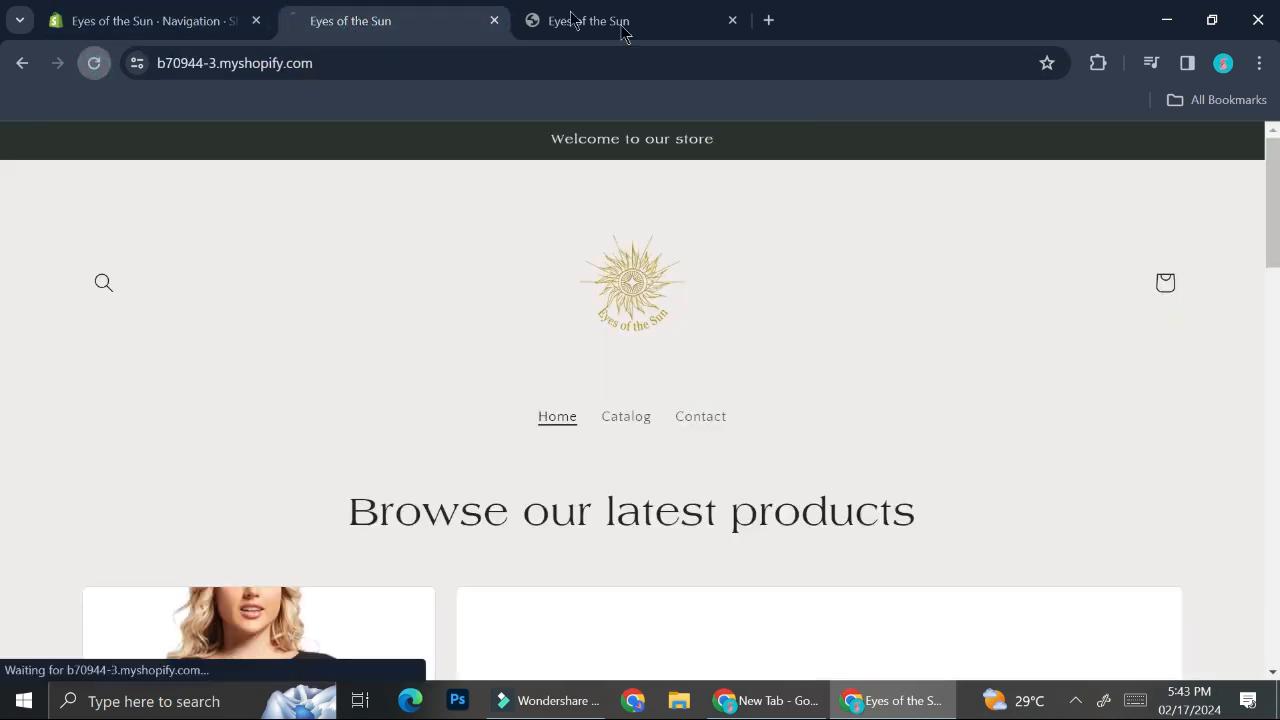
left_click(734, 20)
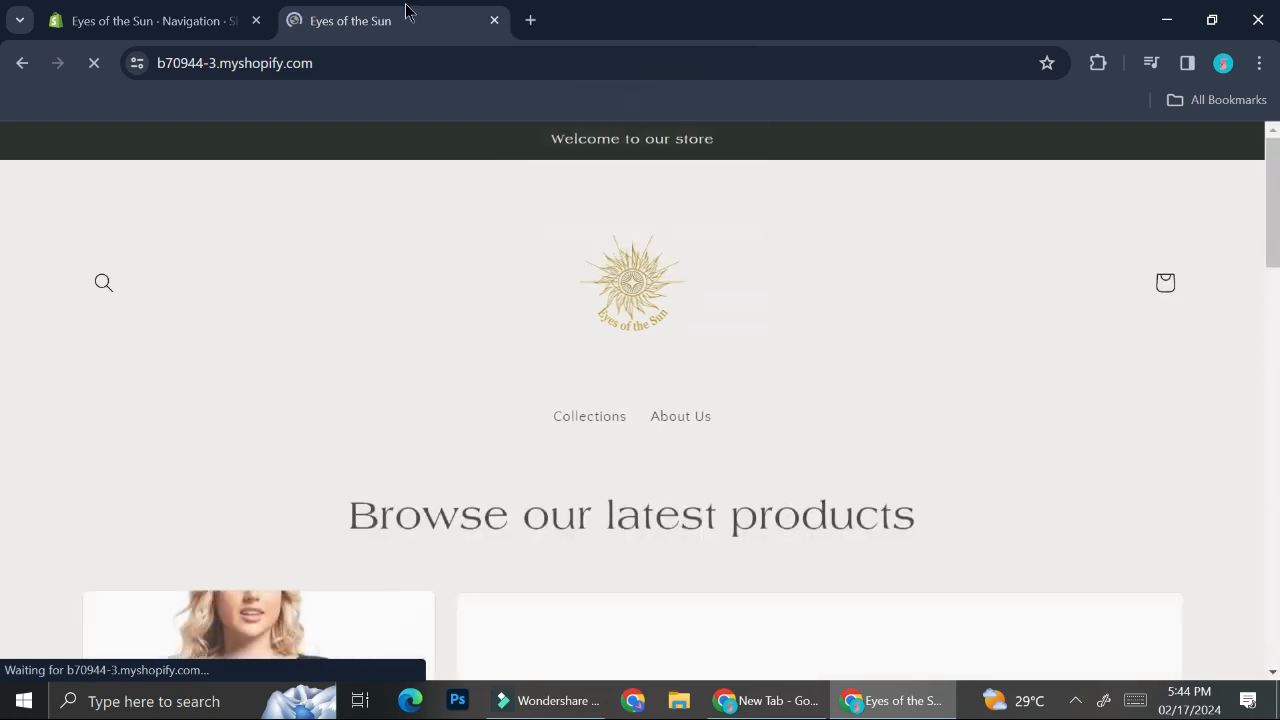
- Follow the storefront's Collections link, then open the Attire collection and look through its products
left_click(601, 410)
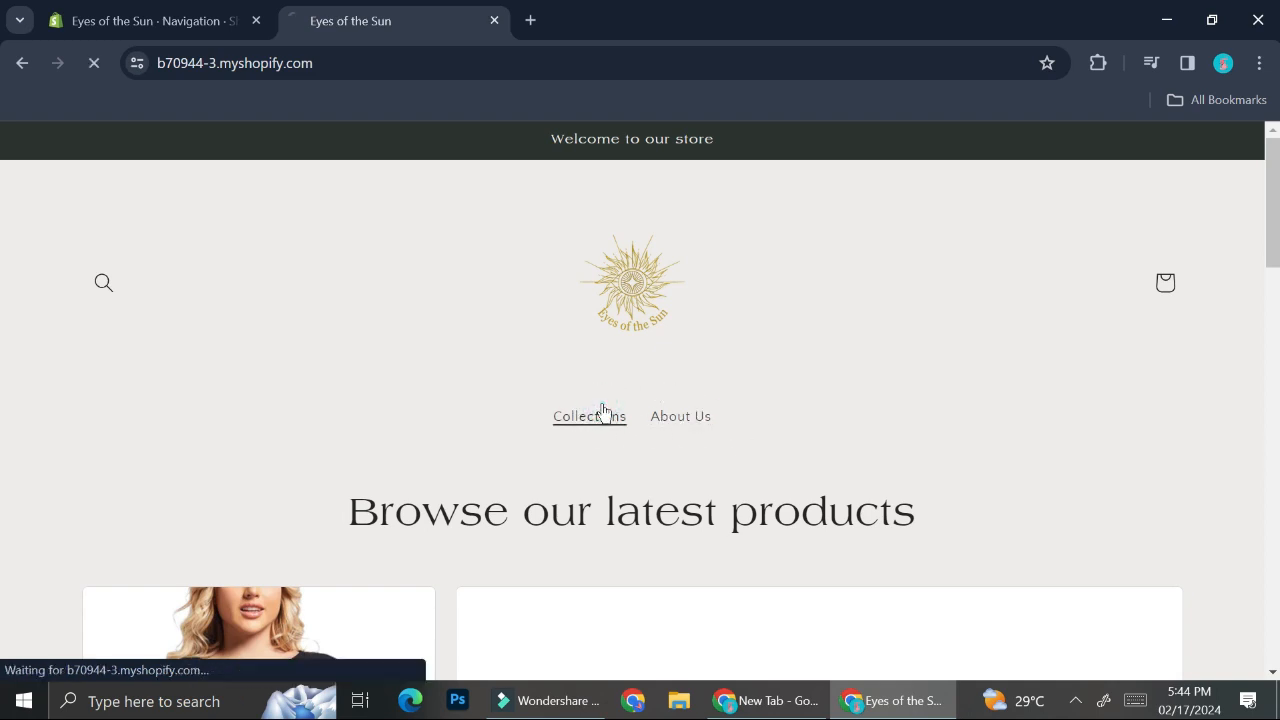
scroll(603, 410, "down", 7)
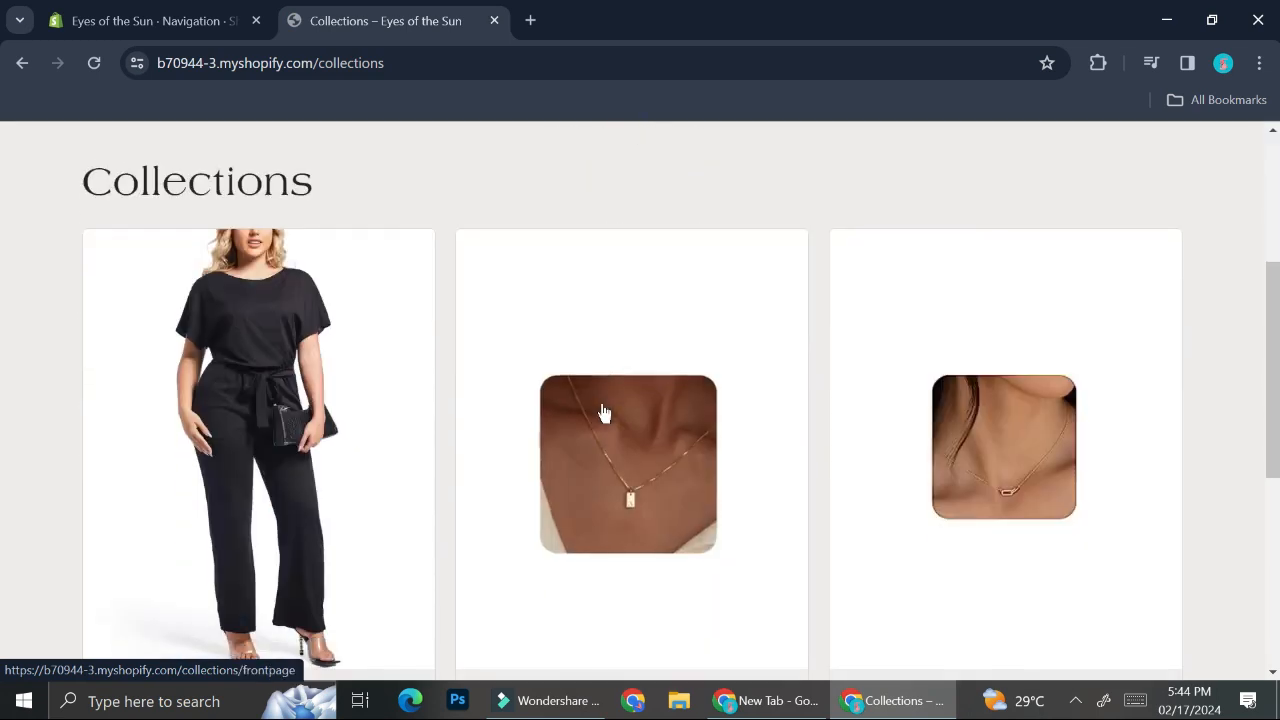
scroll(601, 412, "up", 5)
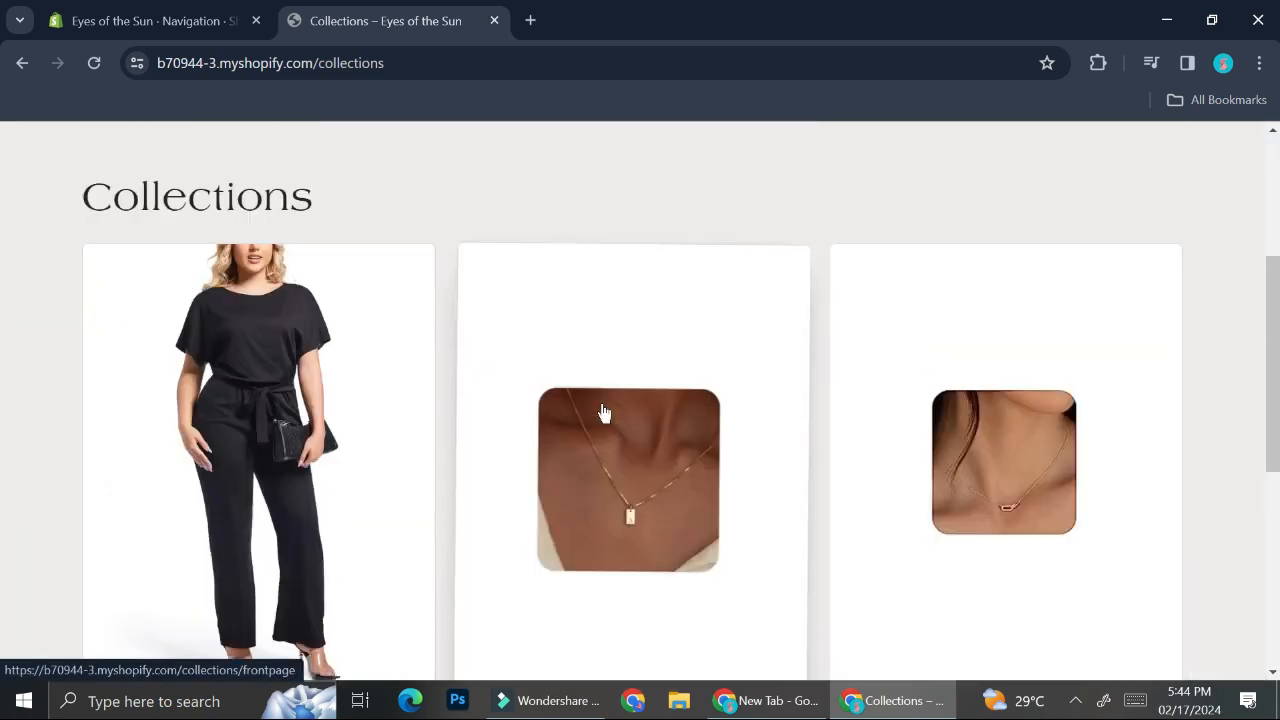
scroll(600, 414, "down", 1)
left_click(253, 437)
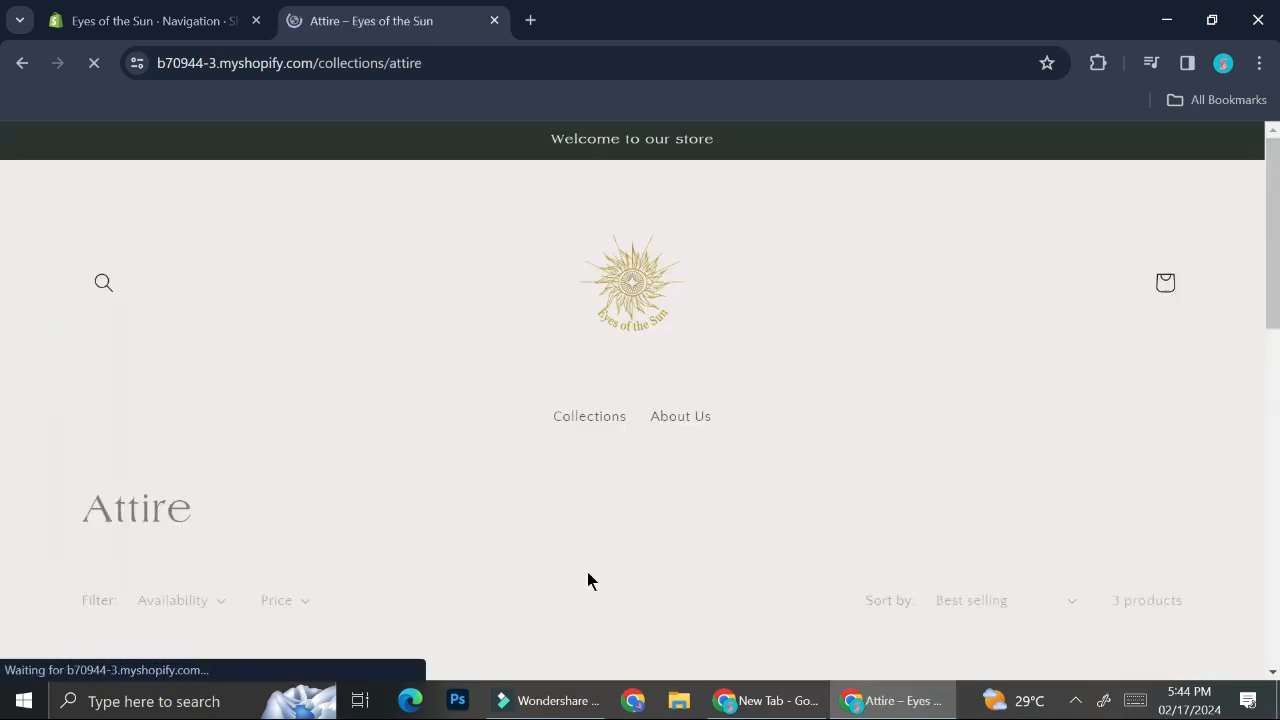
scroll(589, 576, "down", 2)
scroll(589, 581, "down", 5)
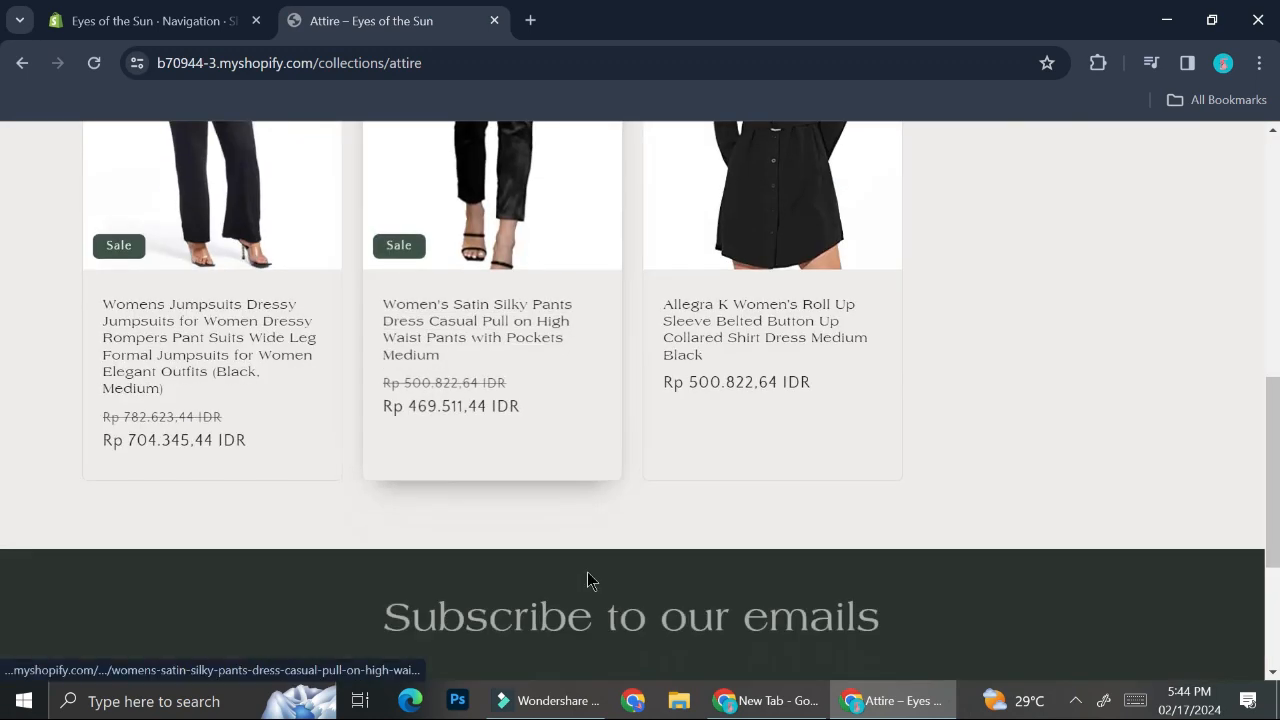
- Open and close the storefront's search from the Attire page, and return to the store's home page
scroll(589, 581, "up", 7)
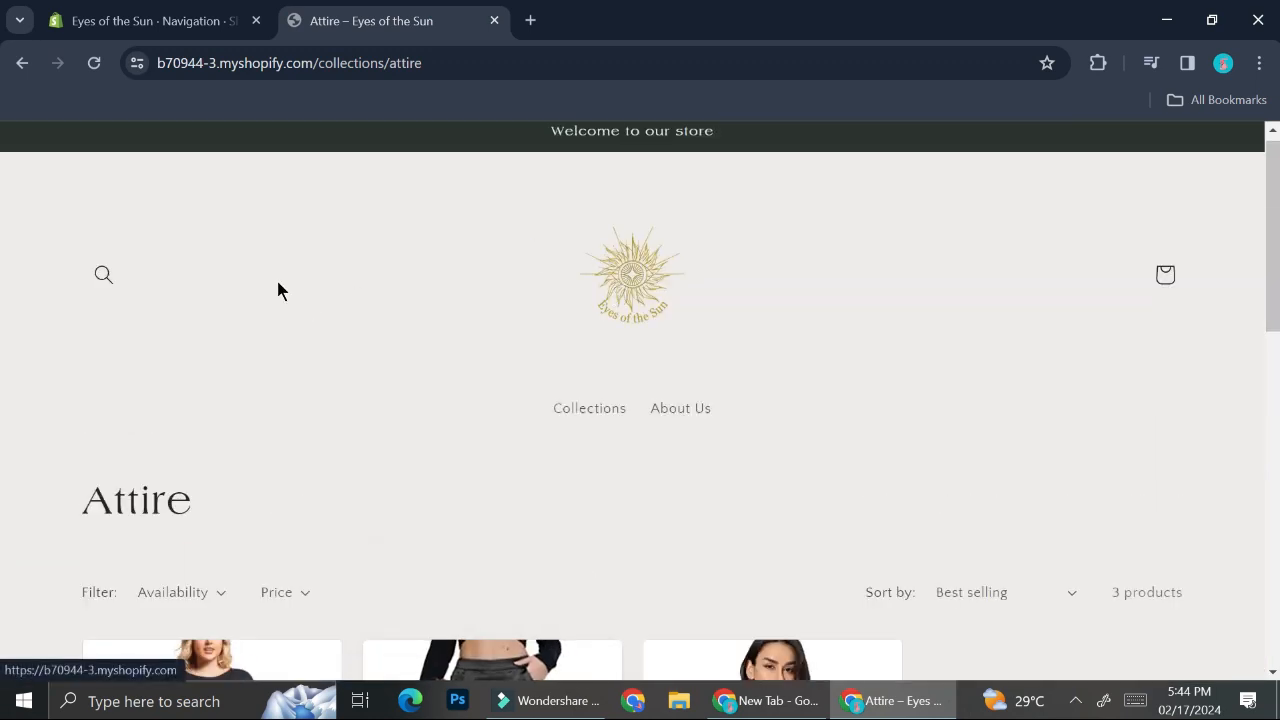
left_click(101, 272)
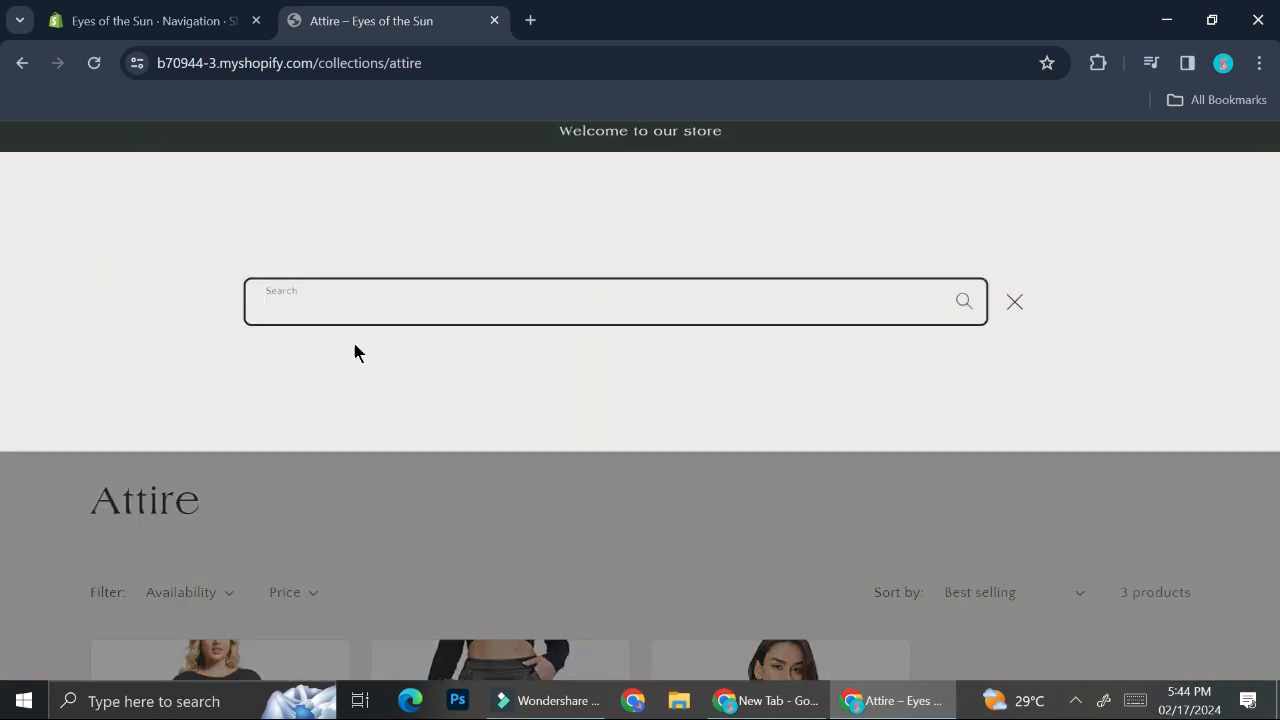
left_click(370, 500)
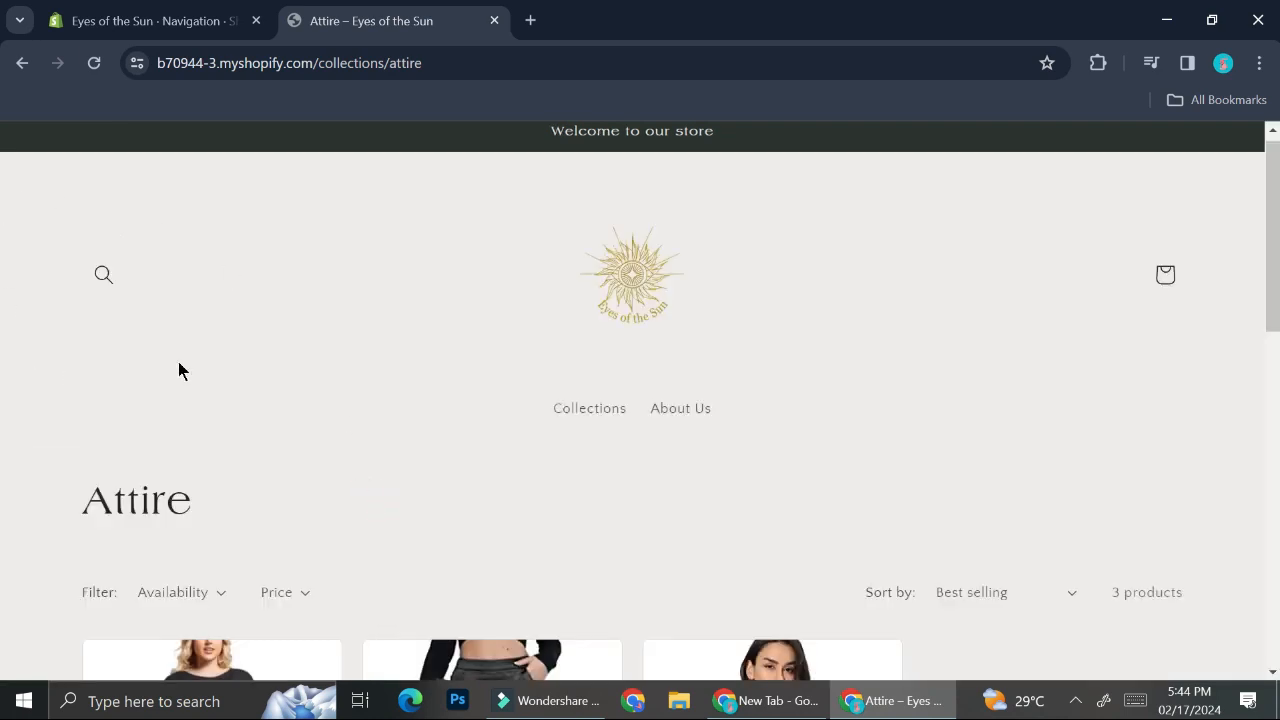
left_click(620, 296)
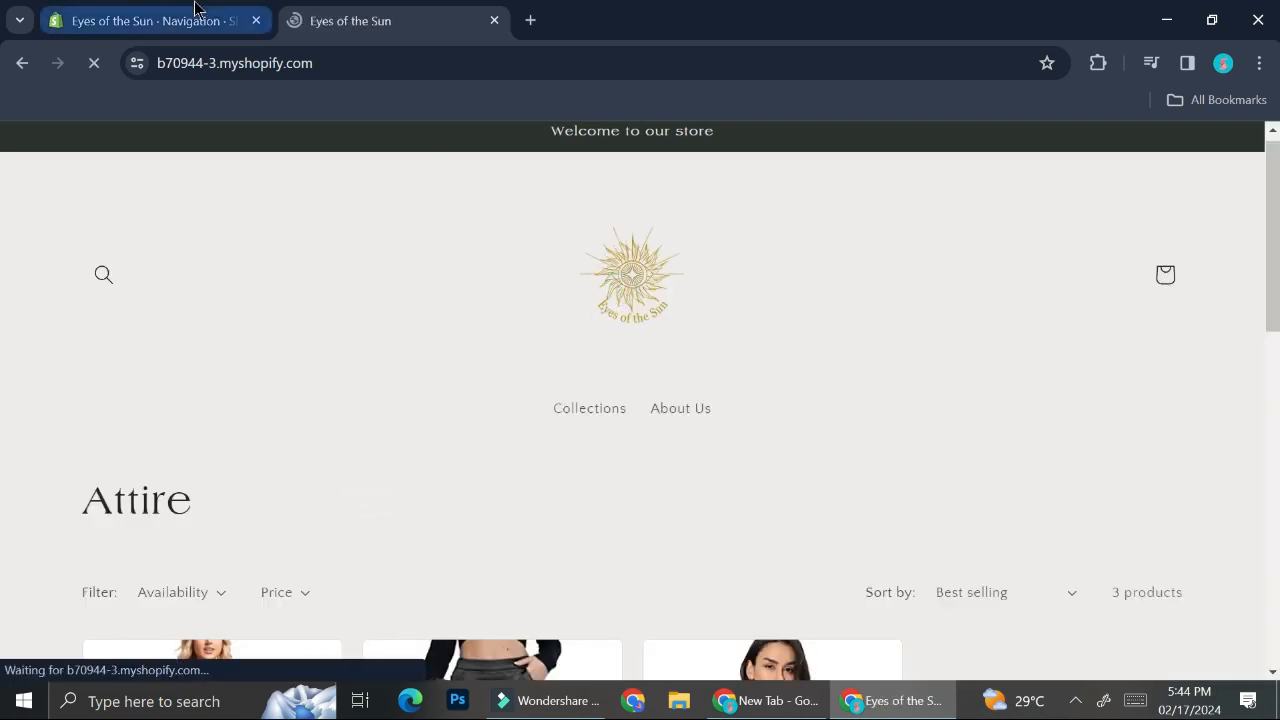
- Return to the Shopify admin and open the current Craft theme of the online store for customization
left_click(186, 18)
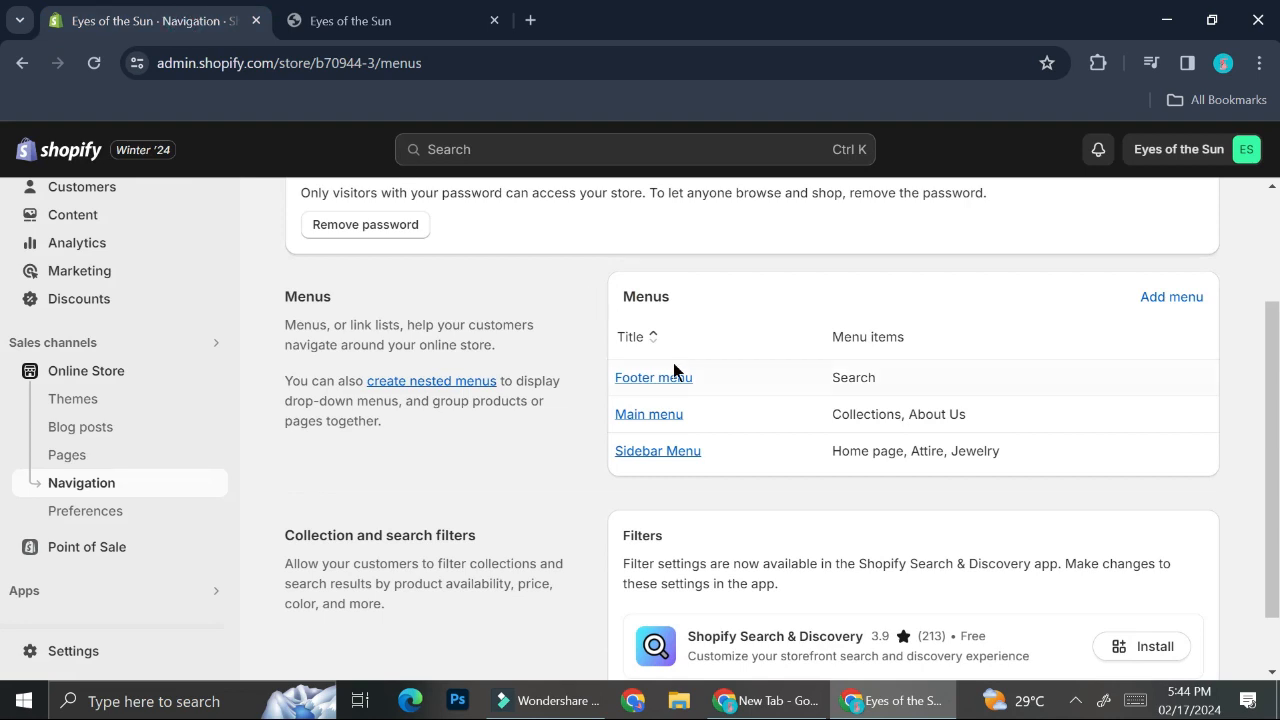
scroll(673, 368, "up", 3)
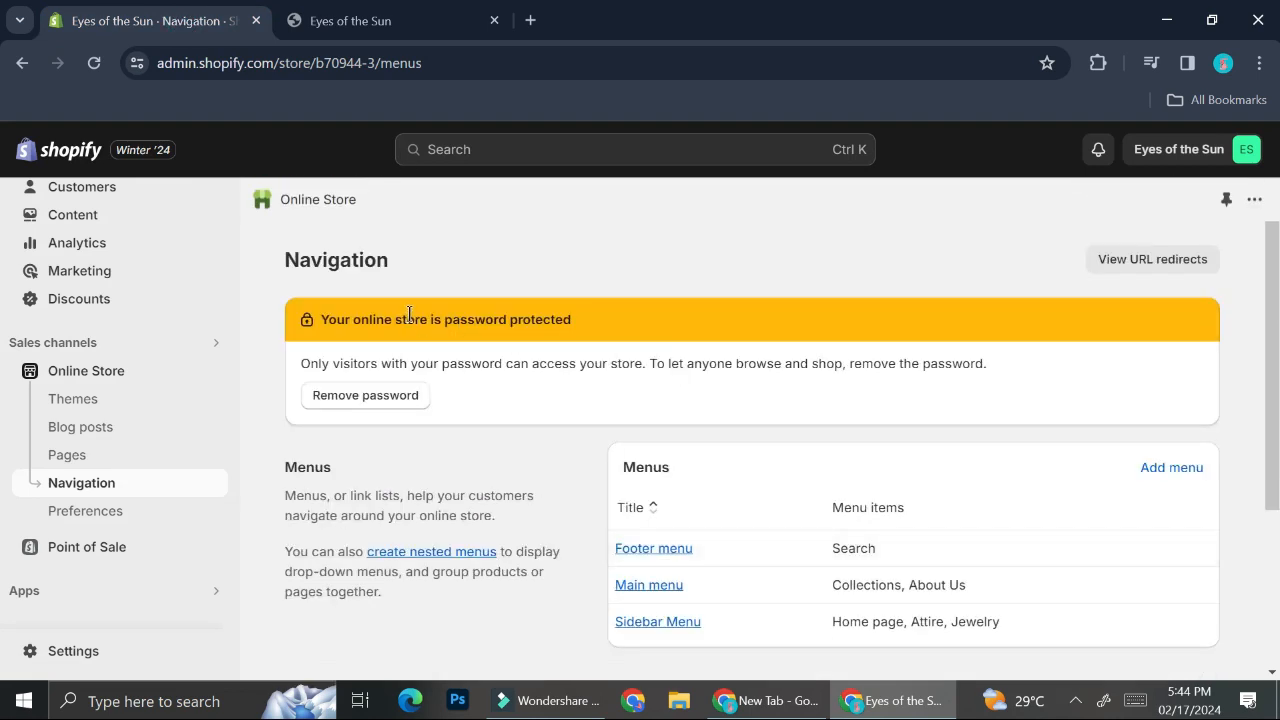
left_click(80, 371)
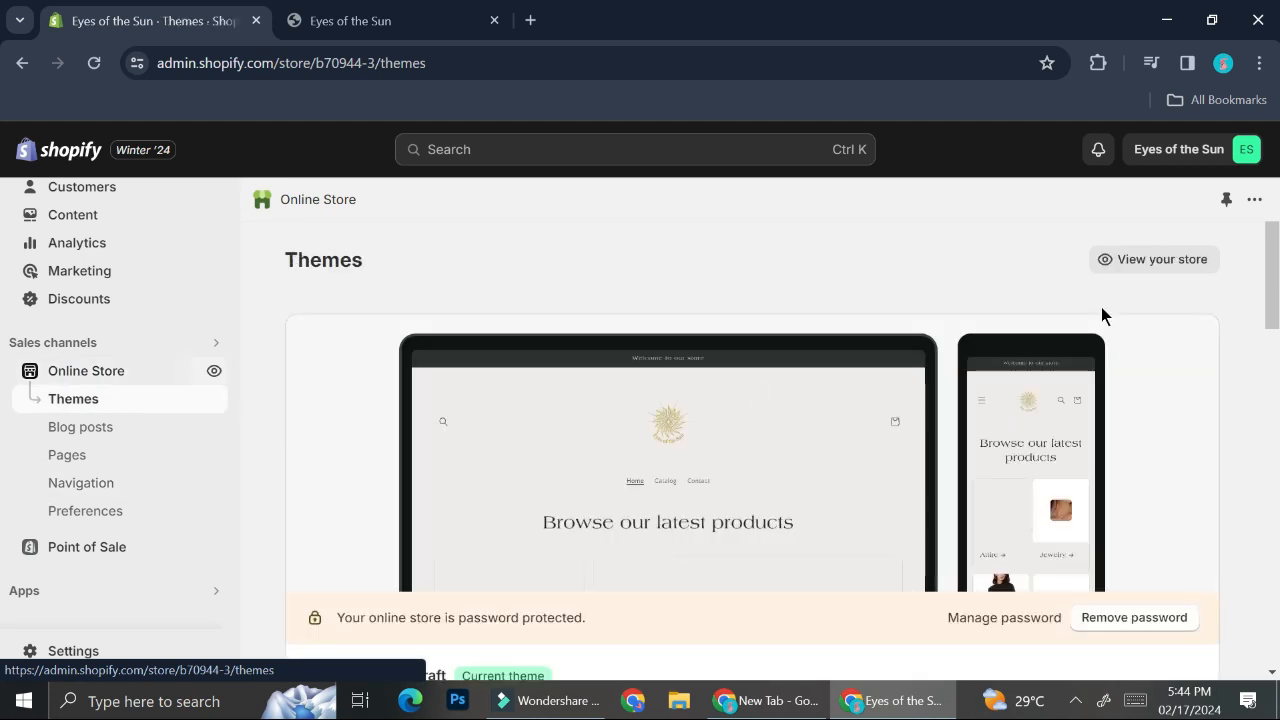
scroll(1103, 314, "down", 2)
left_click(1138, 494)
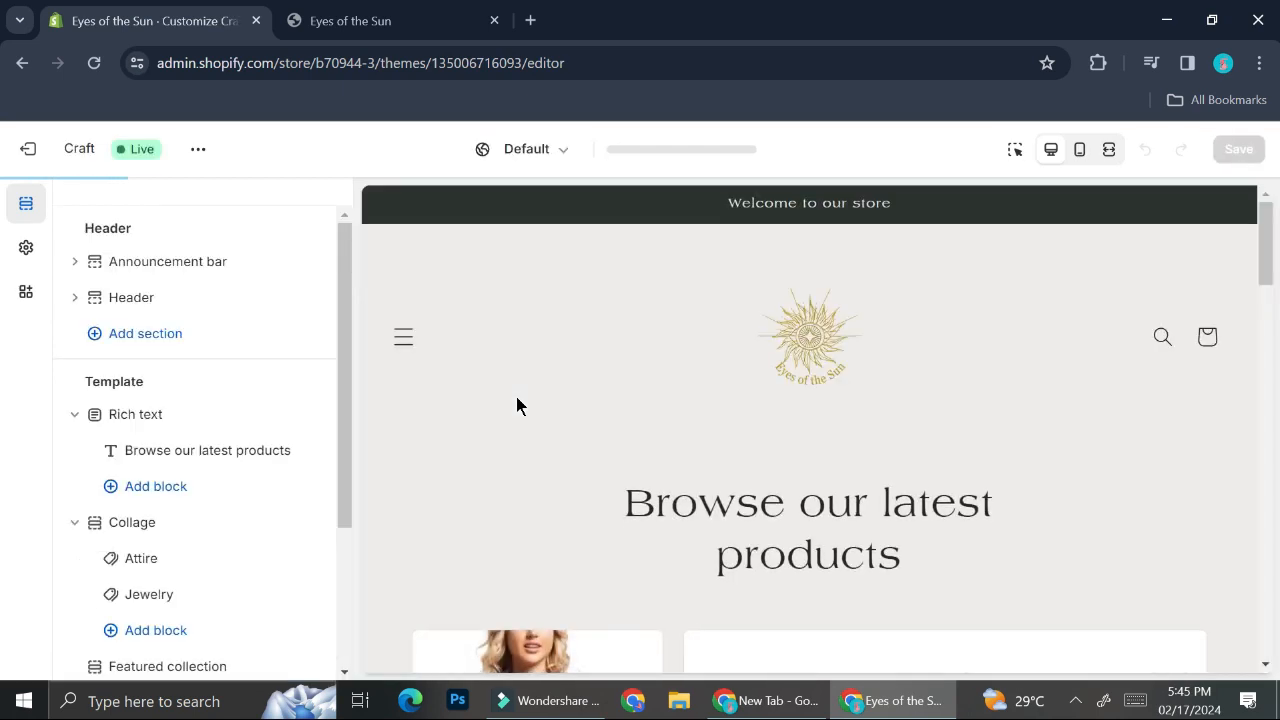
- Check the header's drawer menu in the theme editor preview and compare it with the storefront's header
left_click(403, 340)
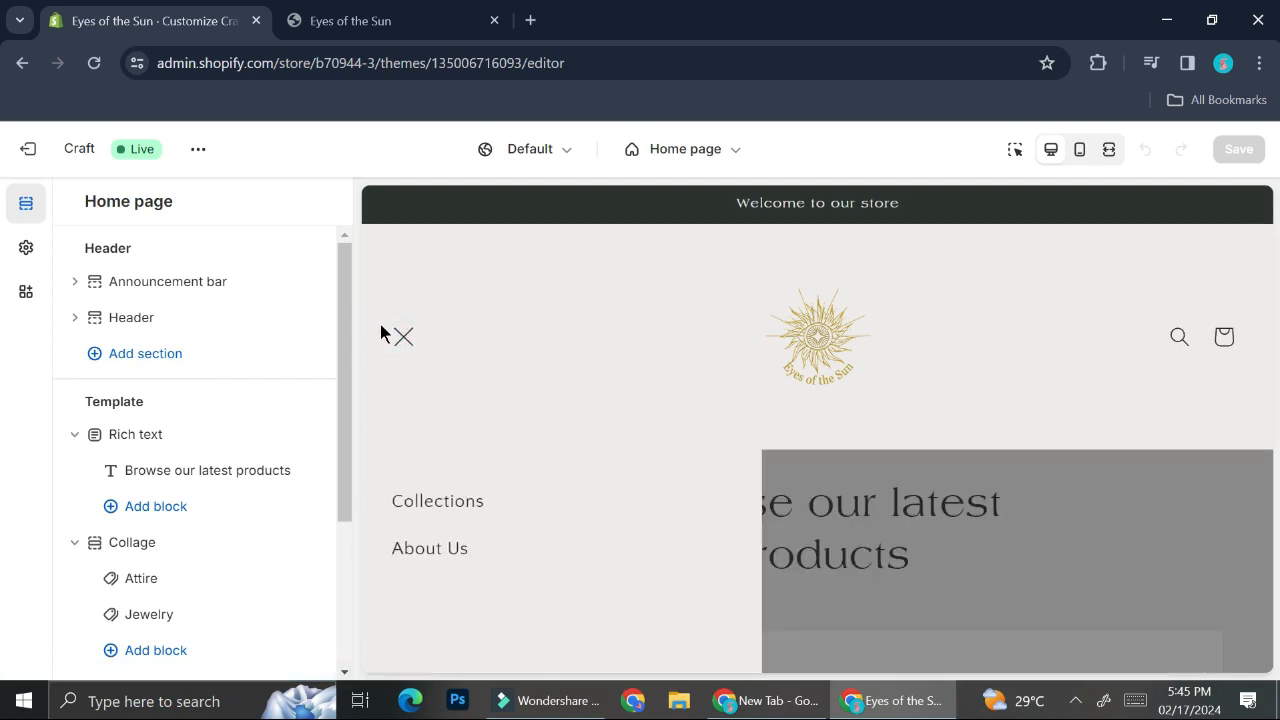
left_click(403, 338)
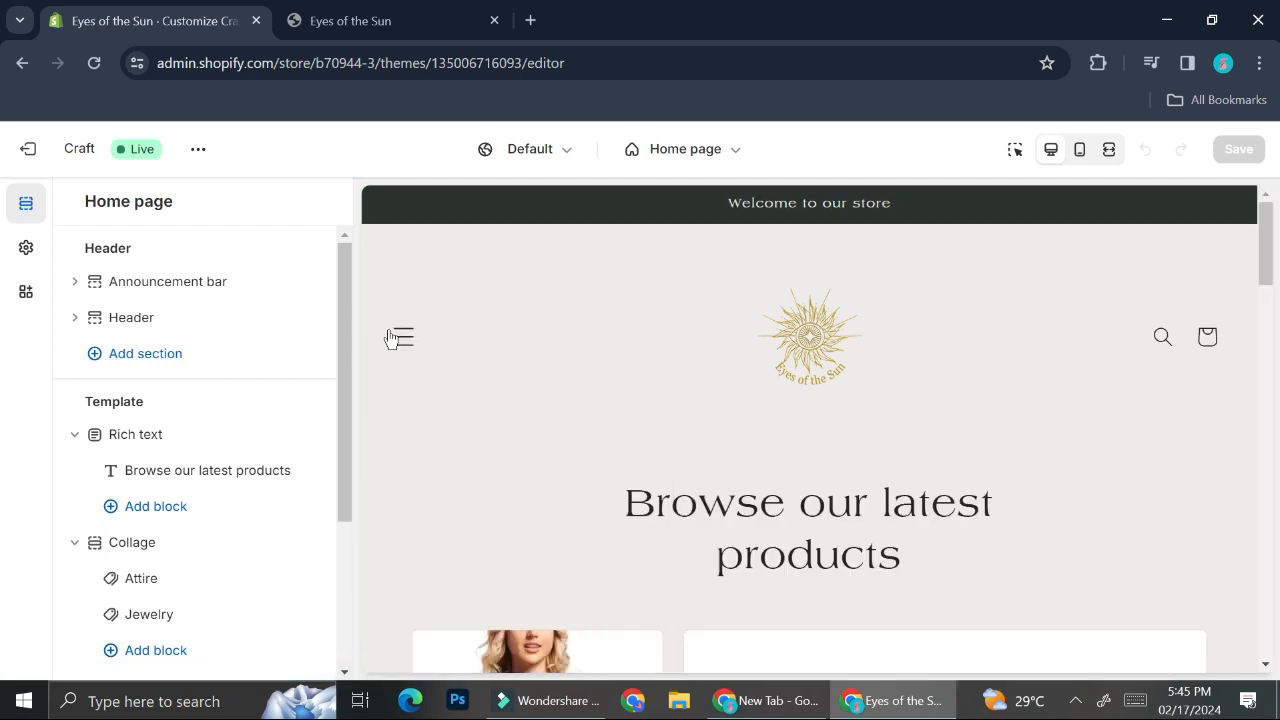
left_click(403, 17)
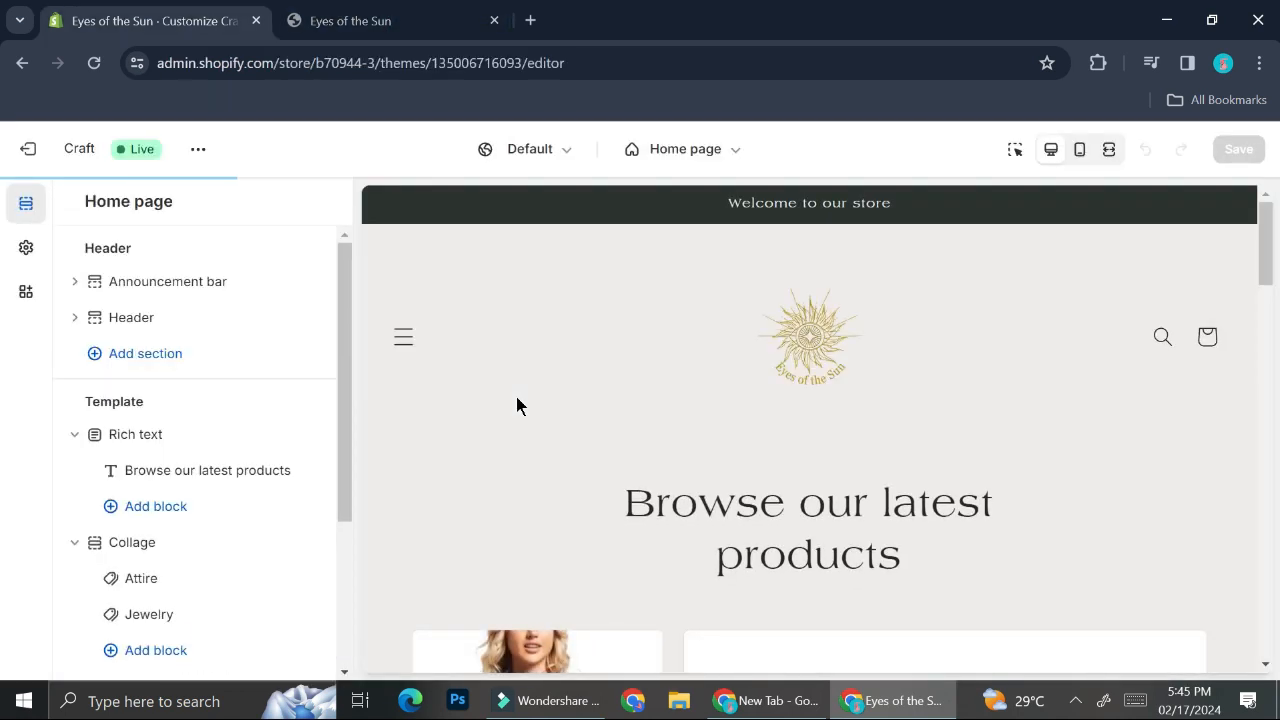
left_click(402, 342)
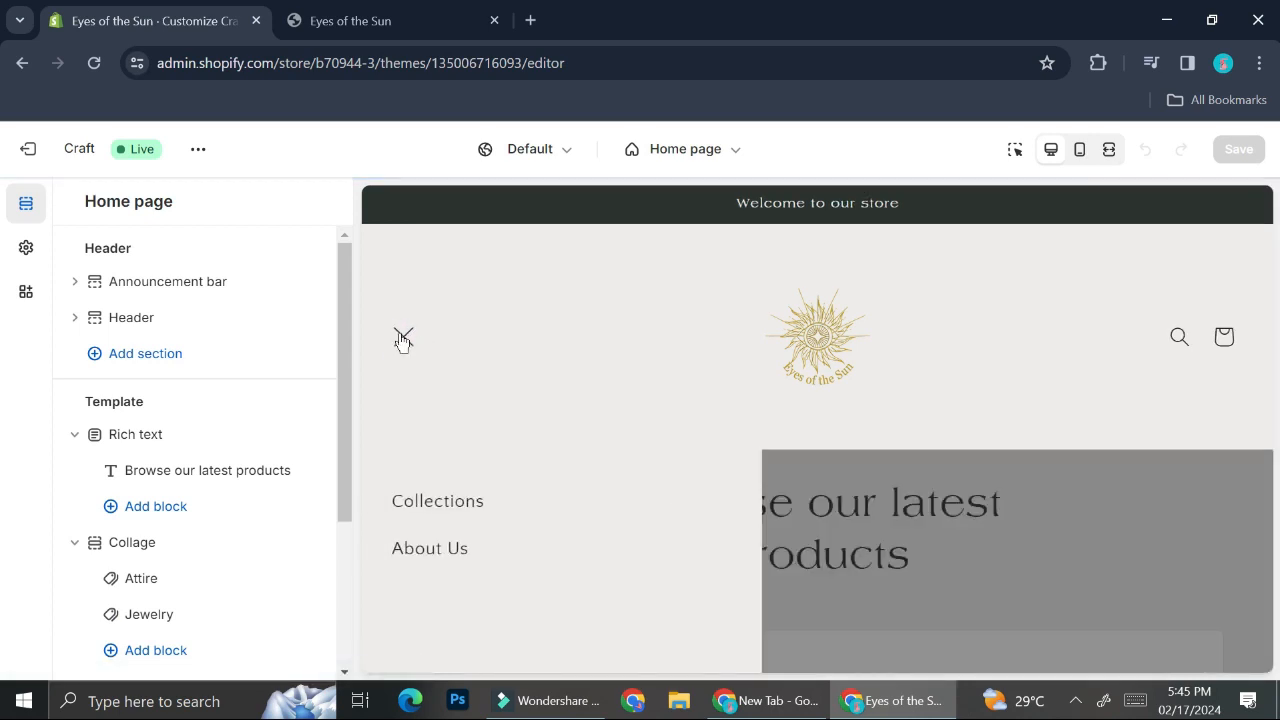
left_click(402, 338)
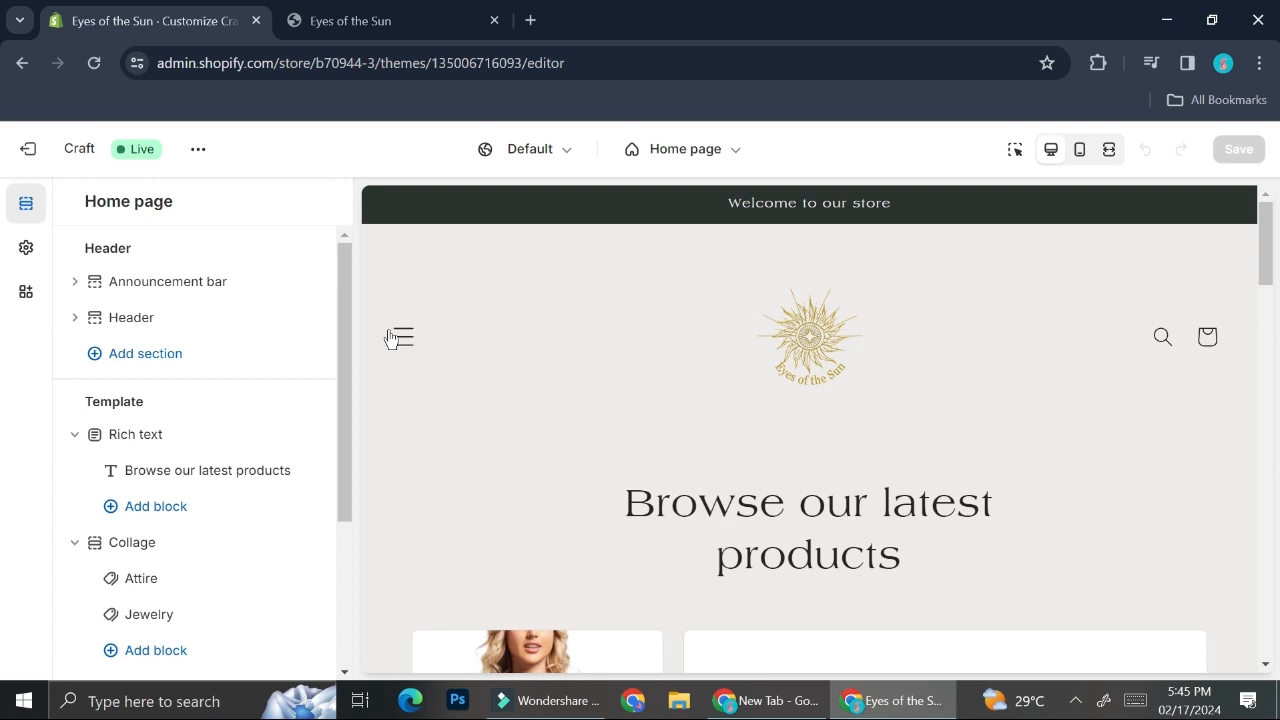
left_click(406, 12)
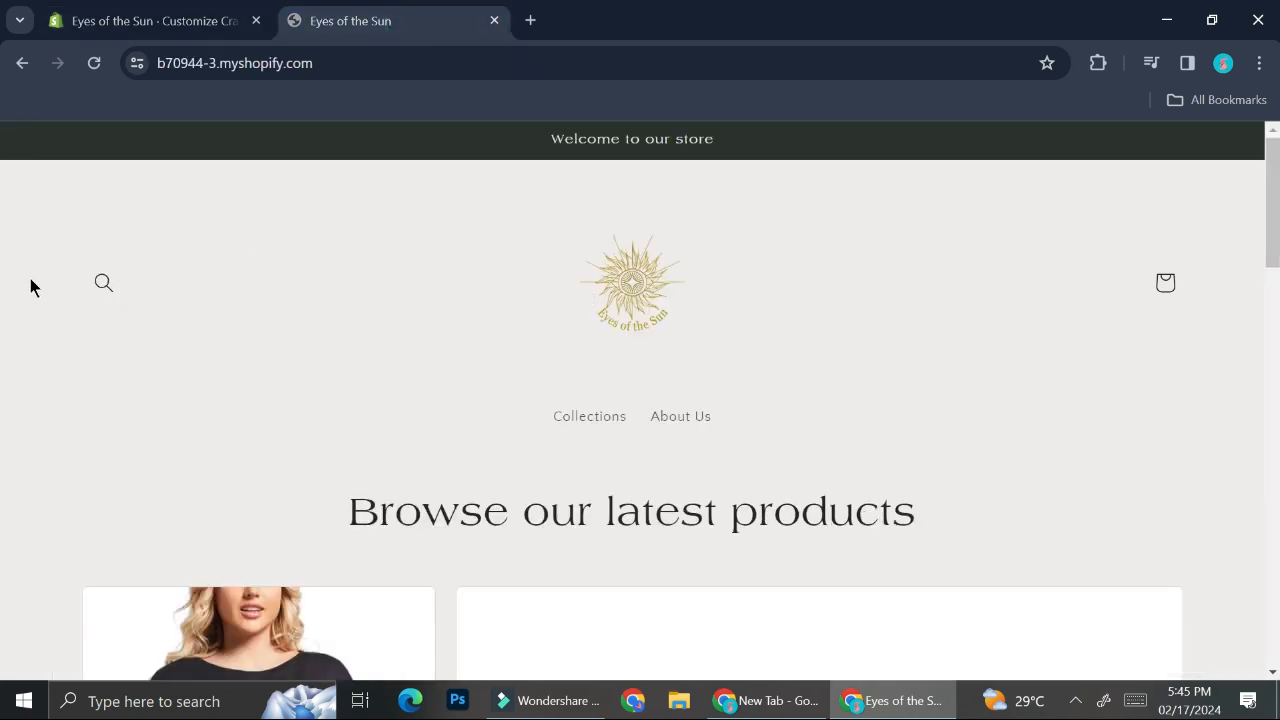
left_click(190, 14)
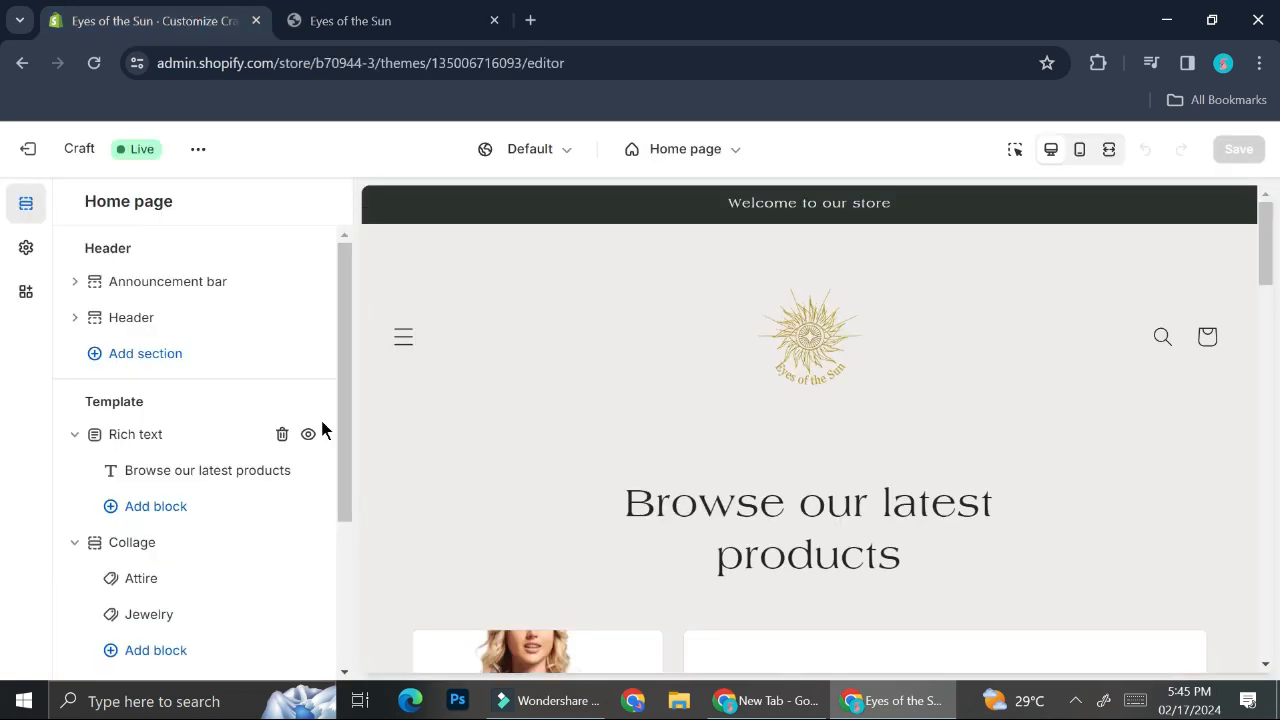
- Look through the home page sections in the theme editor and save the Craft theme's changed settings
scroll(244, 476, "down", 2)
scroll(244, 476, "down", 1)
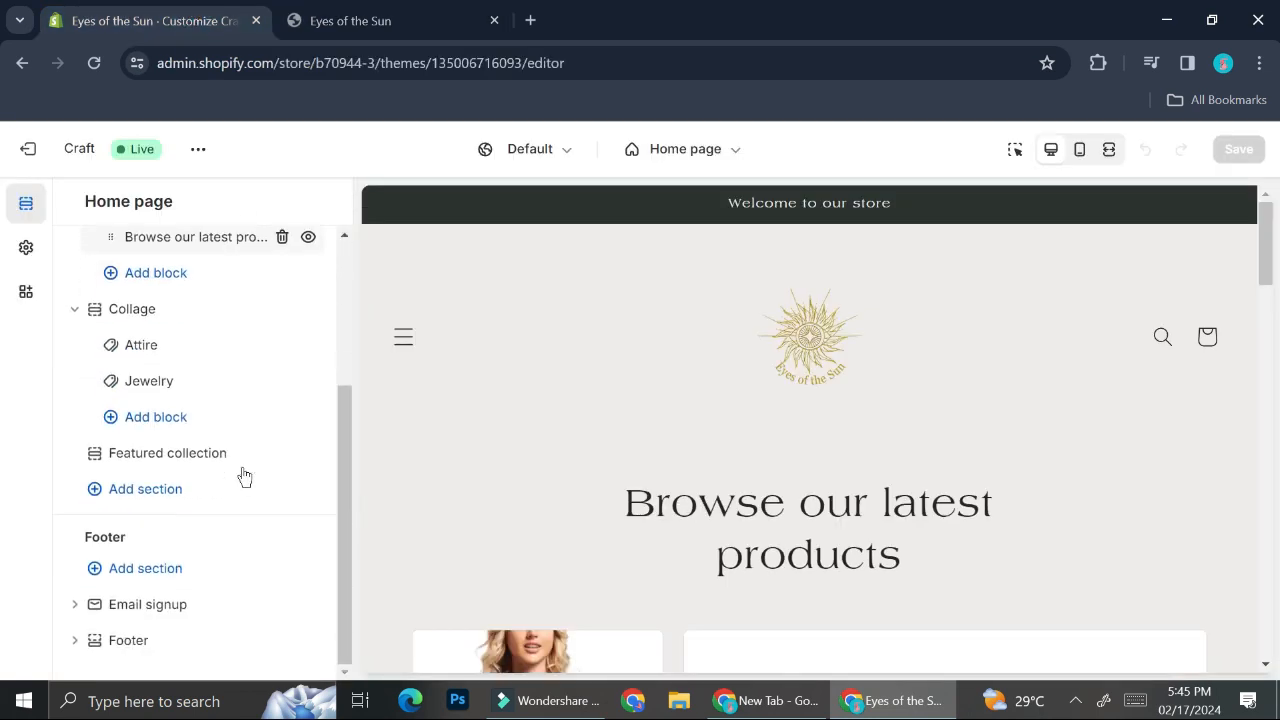
scroll(244, 476, "up", 4)
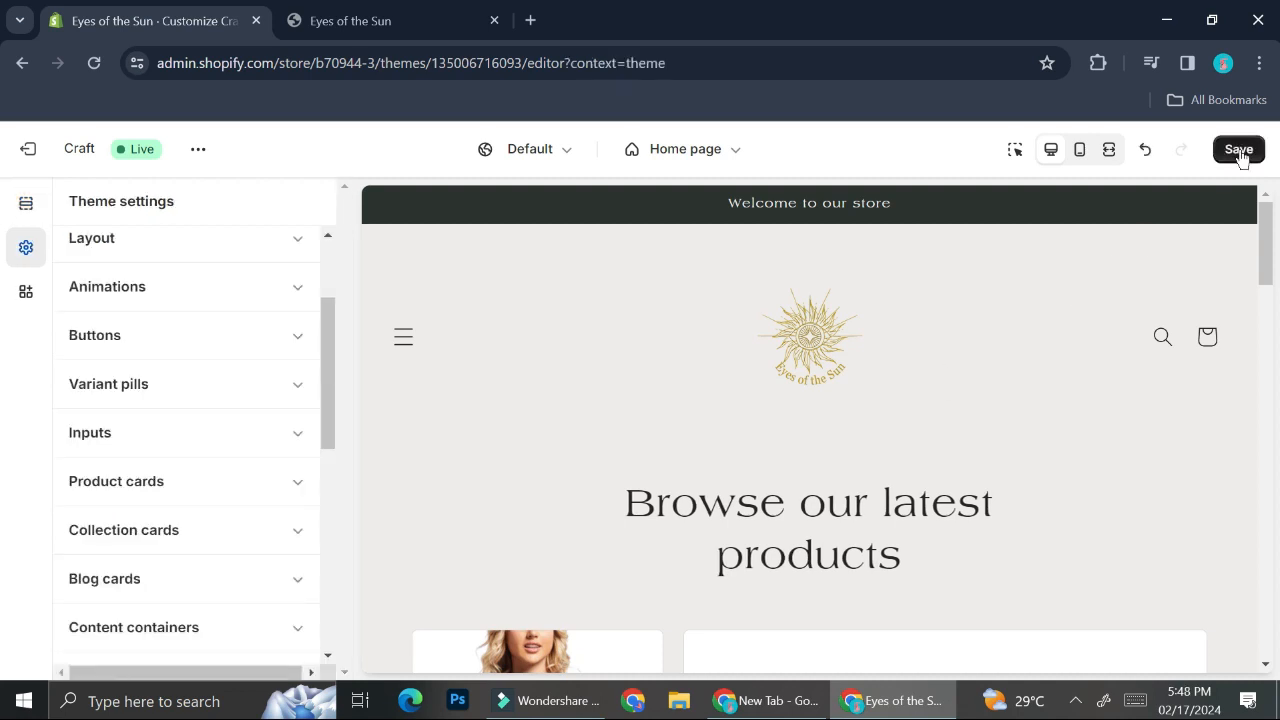
left_click(1239, 152)
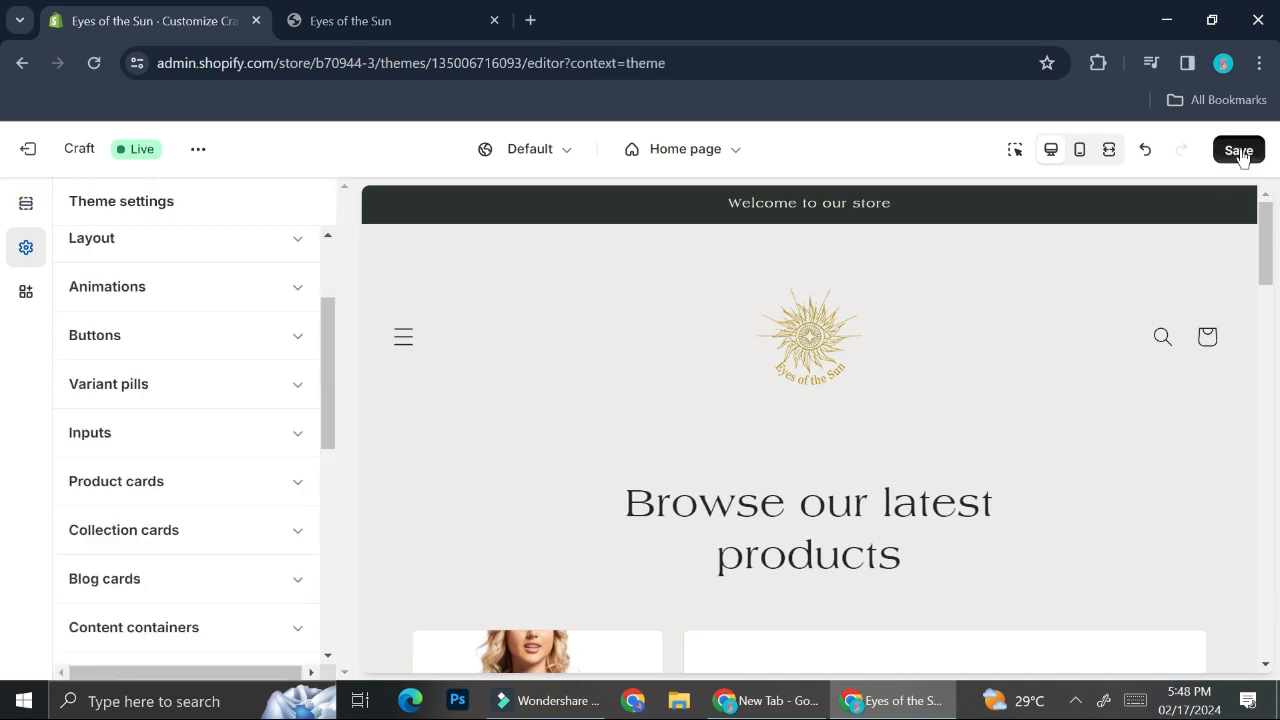